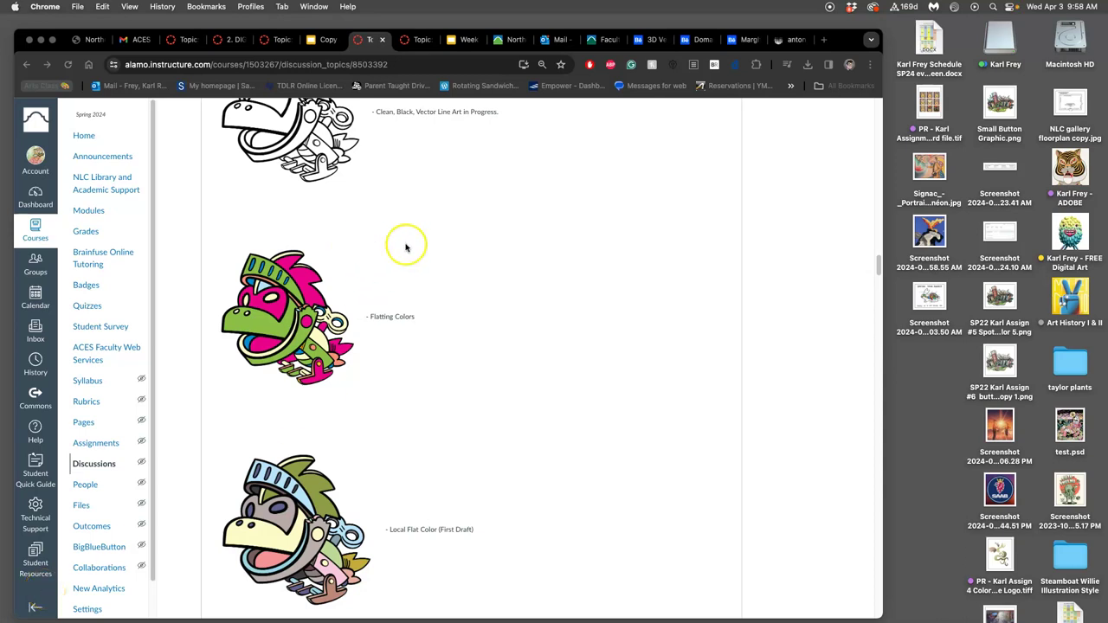
- Open the Adobe coursework folder on the desktop, then the SP24 course folder
scroll(453, 233, "up", 2)
scroll(385, 238, "down", 3)
scroll(364, 441, "up", 2)
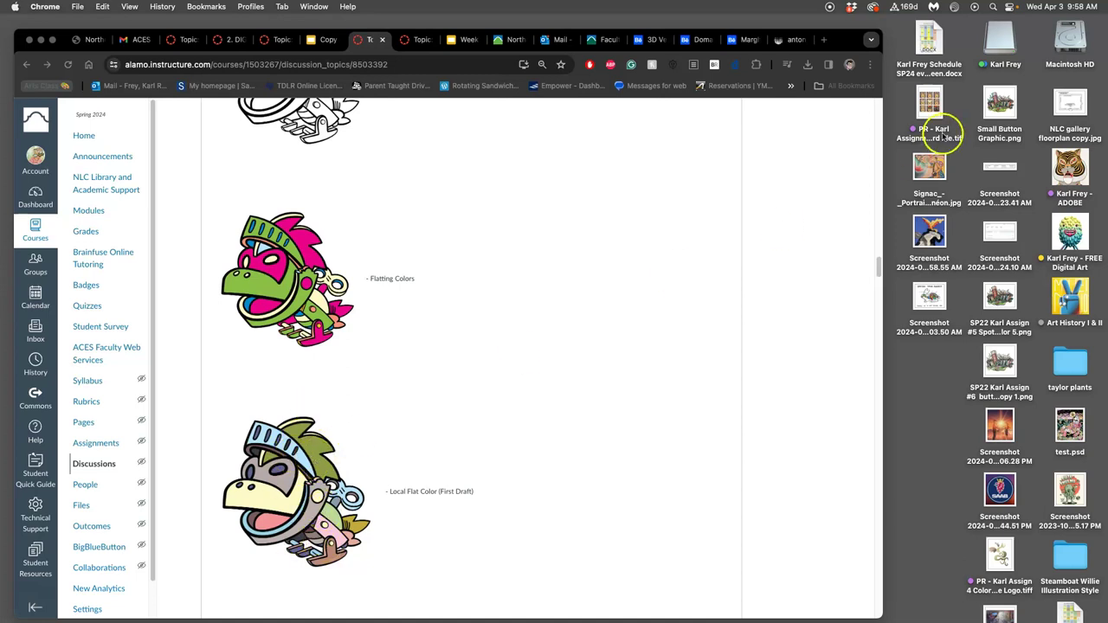
left_click(1070, 171)
double_click(1071, 170)
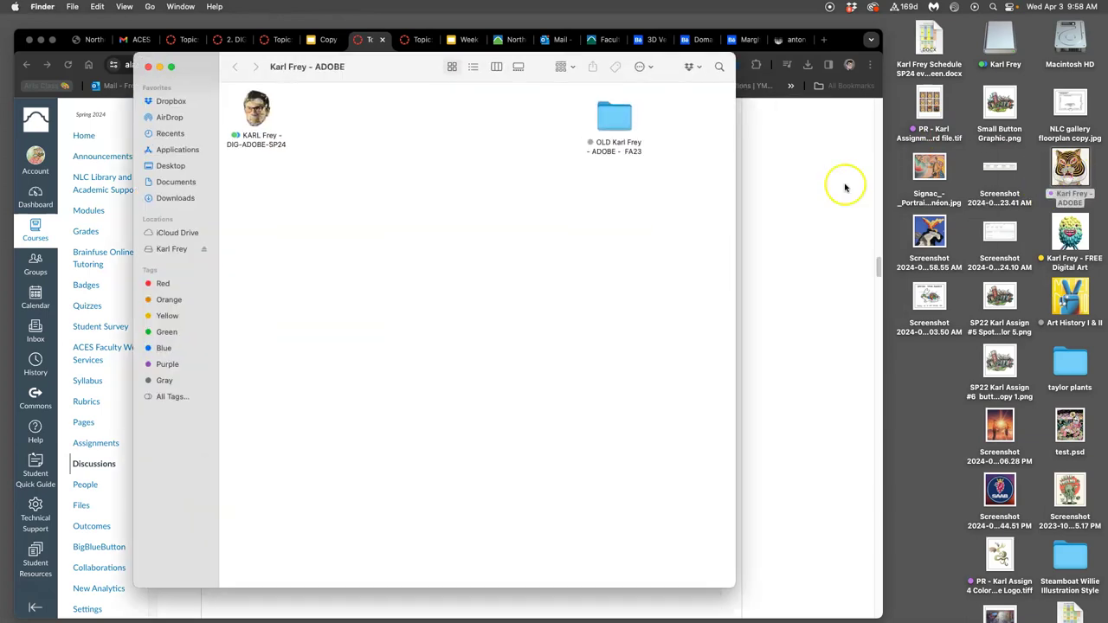
left_click(258, 117)
double_click(258, 117)
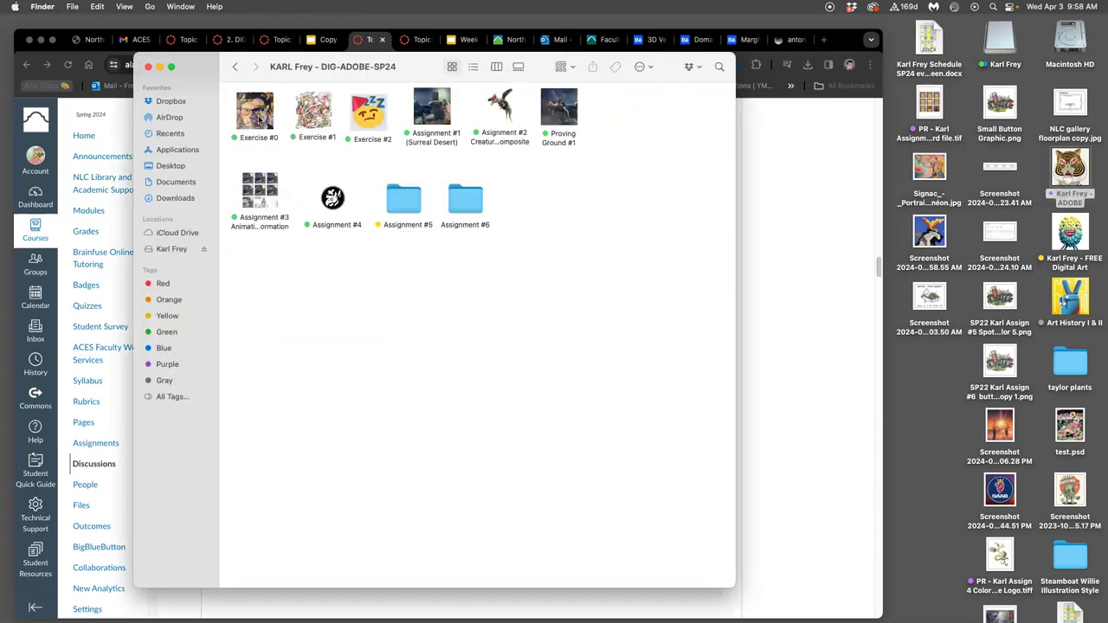
- Open the Assignment #5 folder and its spot illustration .psd file in Photoshop
double_click(461, 201)
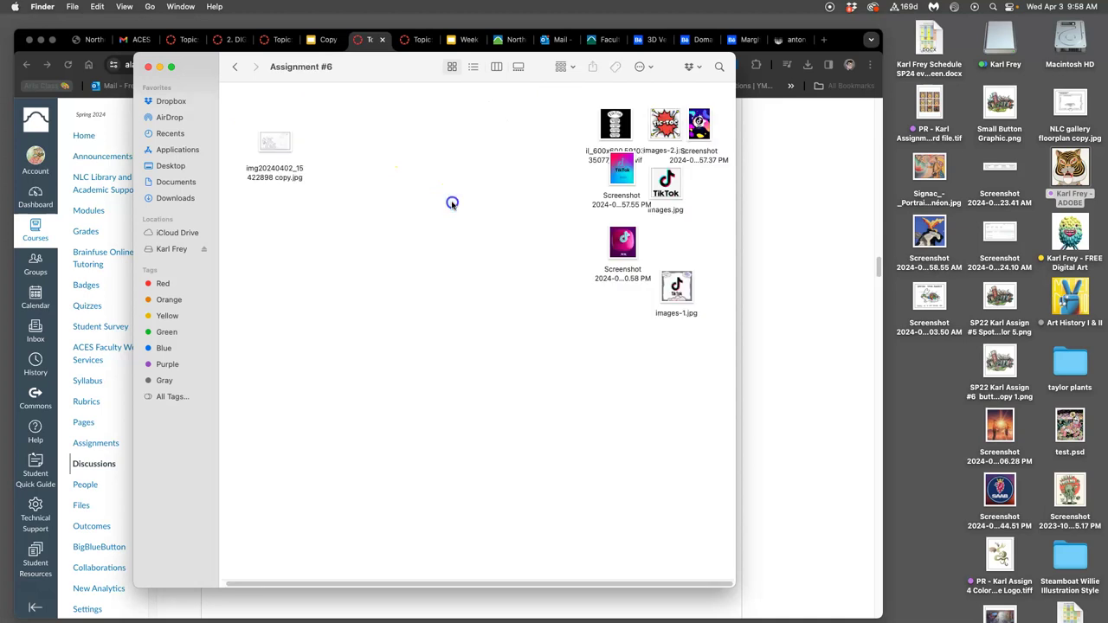
left_click(236, 67)
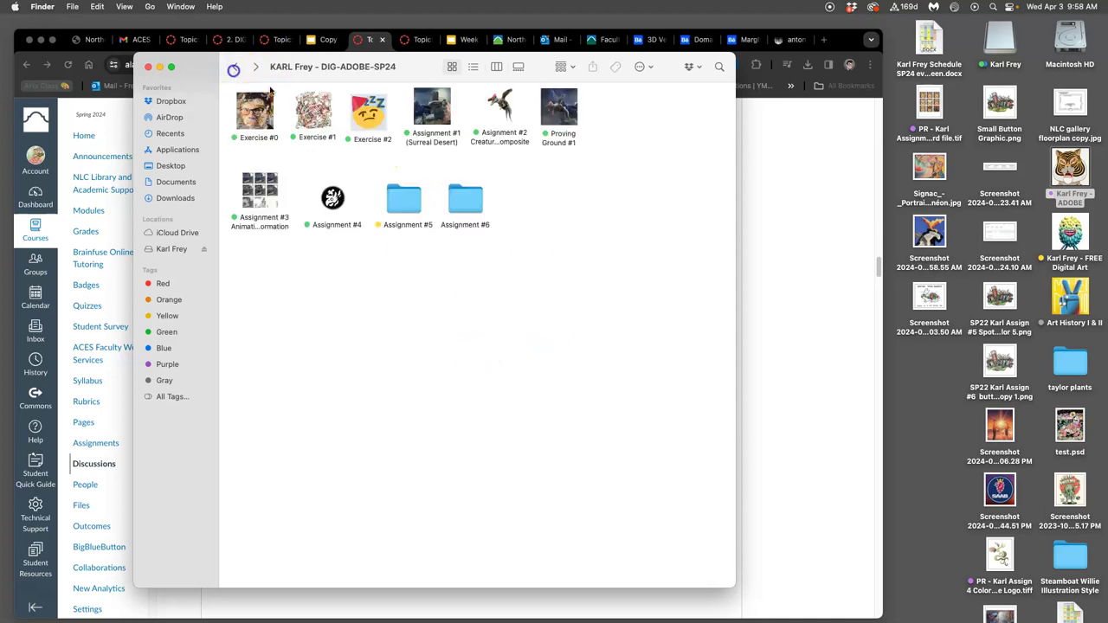
double_click(413, 208)
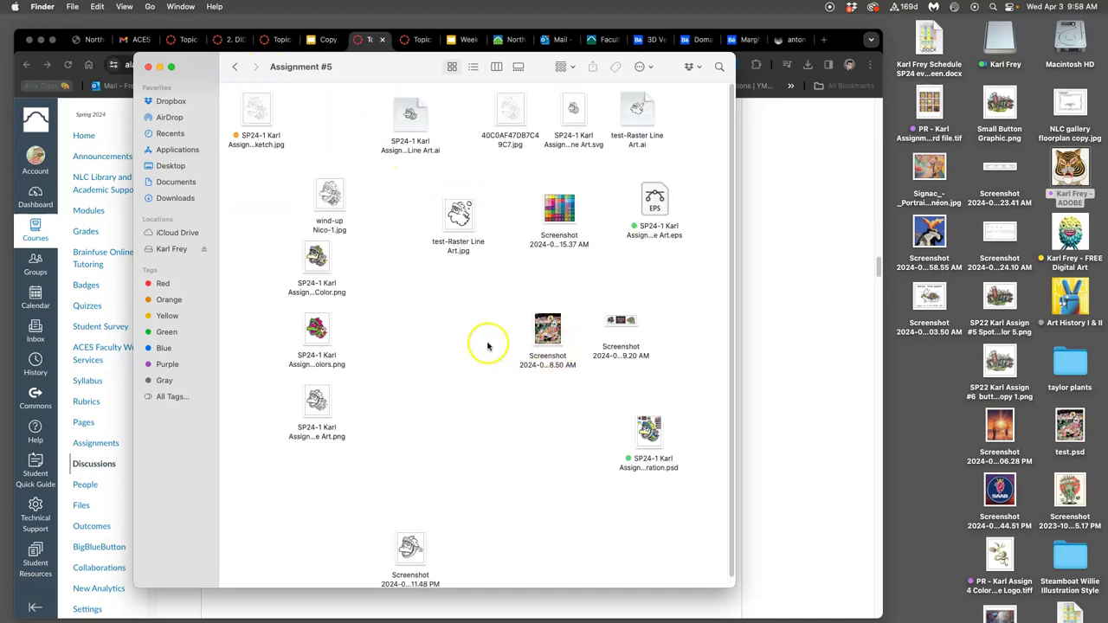
scroll(486, 346, "down", 1)
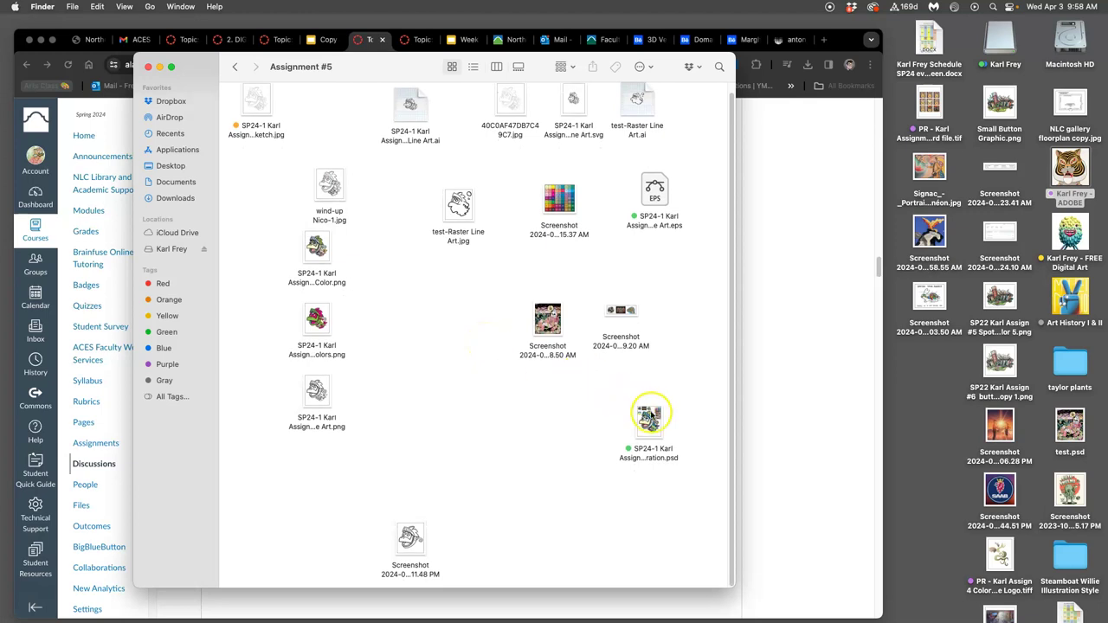
double_click(650, 421)
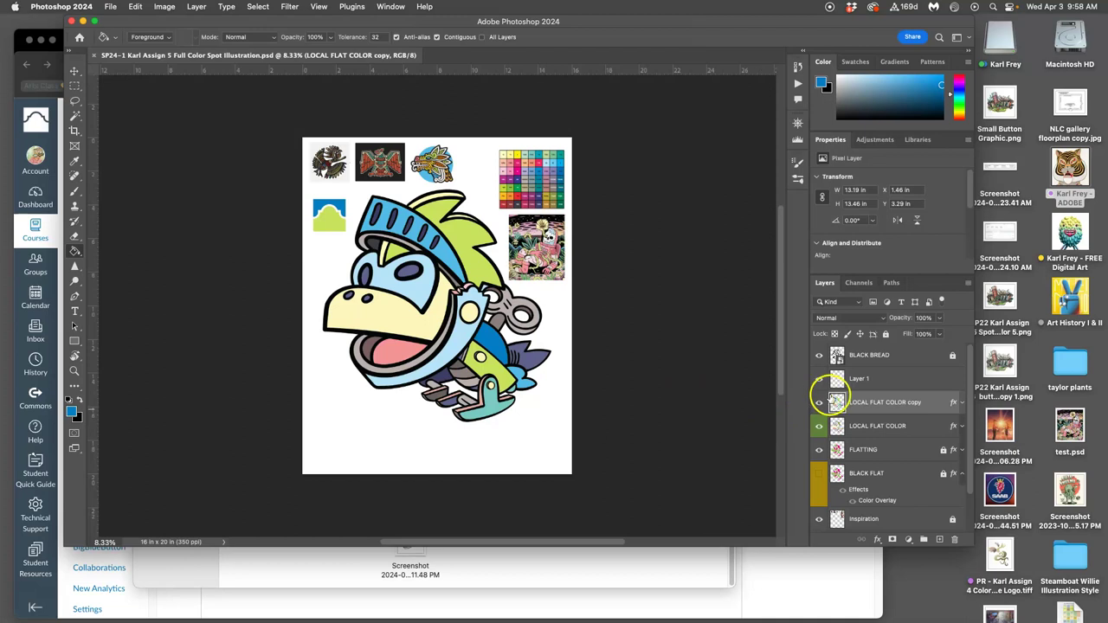
- Compare the knight with the LOCAL FLAT COLOR copy hidden and shown, zooming in and out, then minimize Chrome
left_click(820, 402)
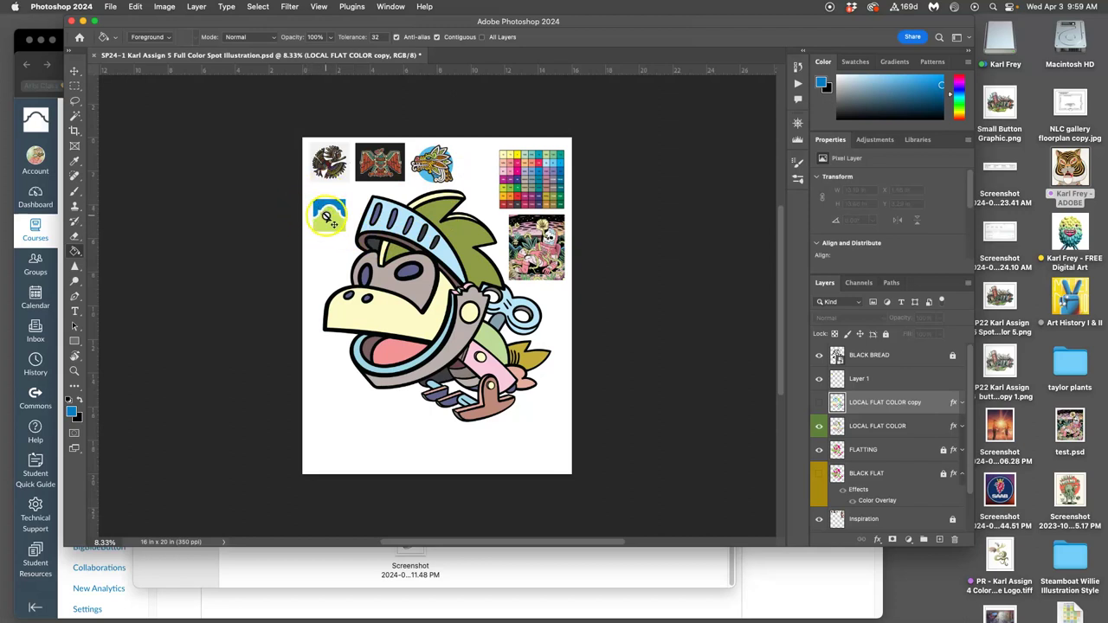
key("super+equal")
scroll(433, 268, "up", 2)
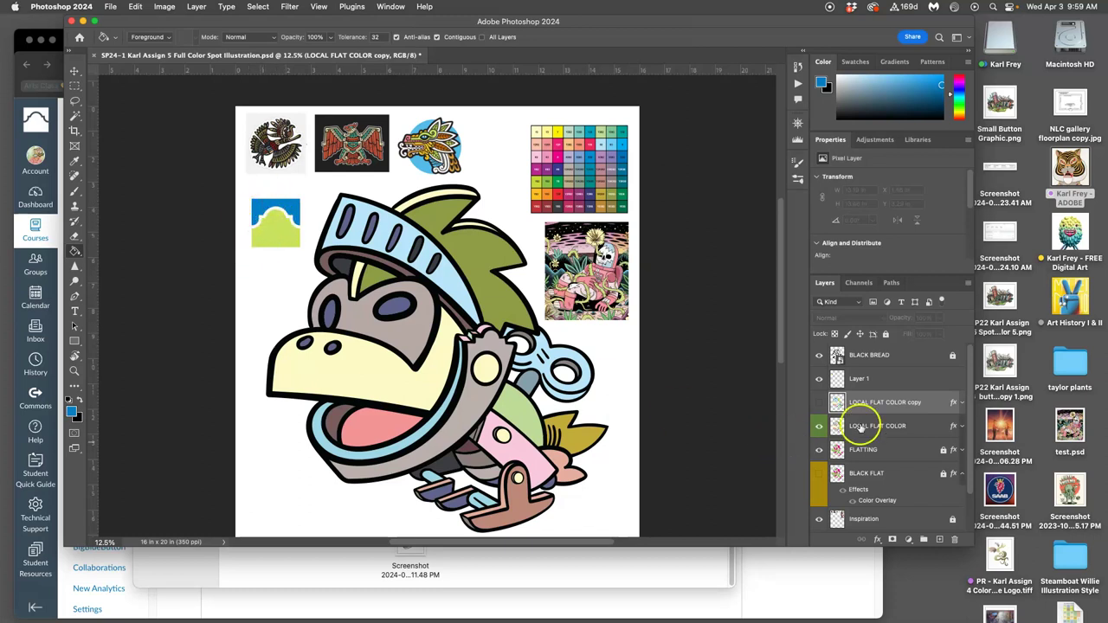
left_click(819, 402)
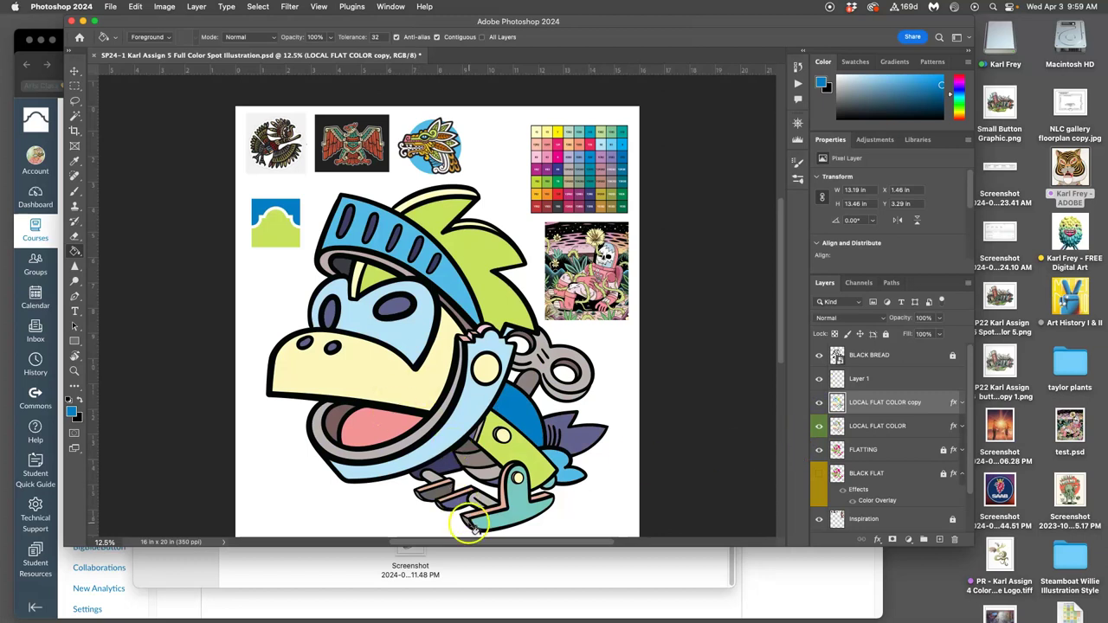
scroll(589, 509, "down", 1)
key("super+minus")
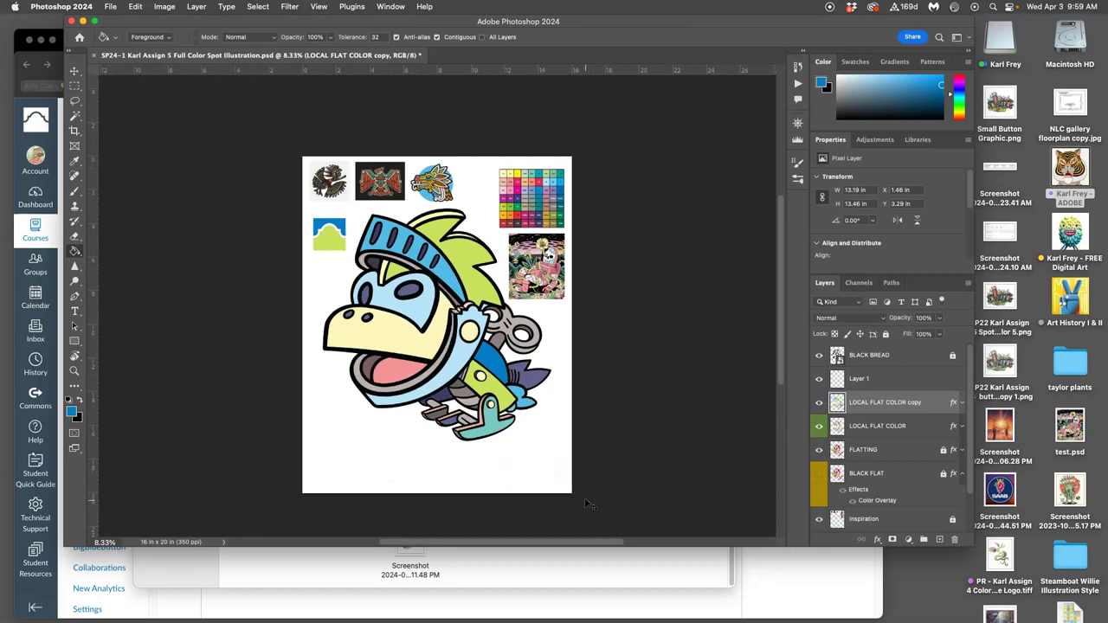
left_click(819, 403)
left_click(820, 403)
left_click(40, 39)
- Enlarge the document window and try light green fills on the logo wave and snout, undoing the snout
double_click(63, 548)
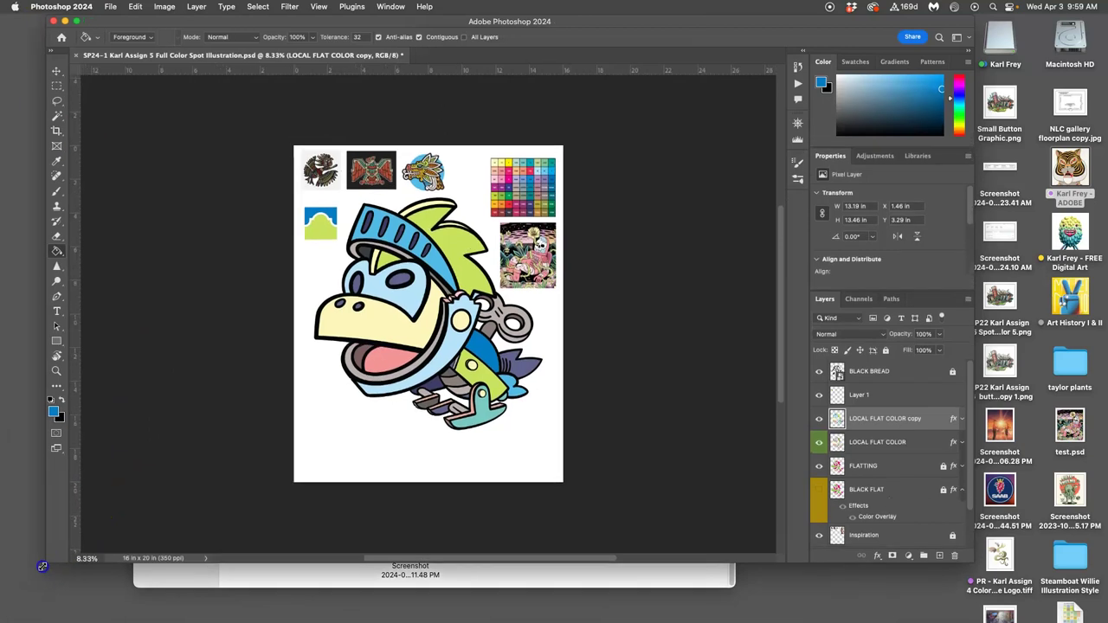
key("super+equal")
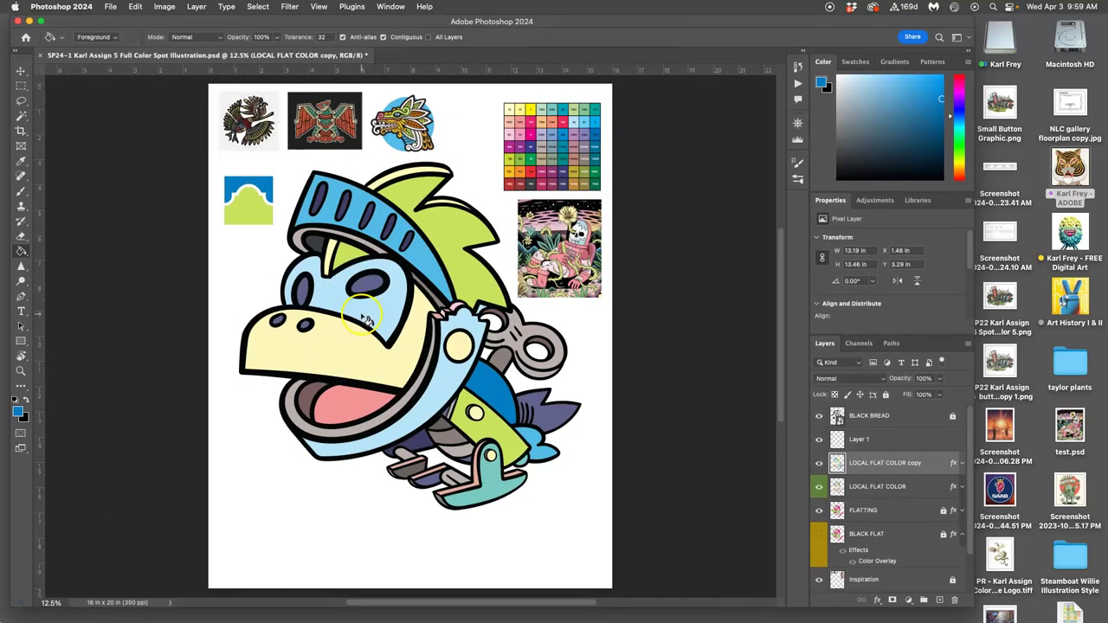
left_click(257, 202, "alt")
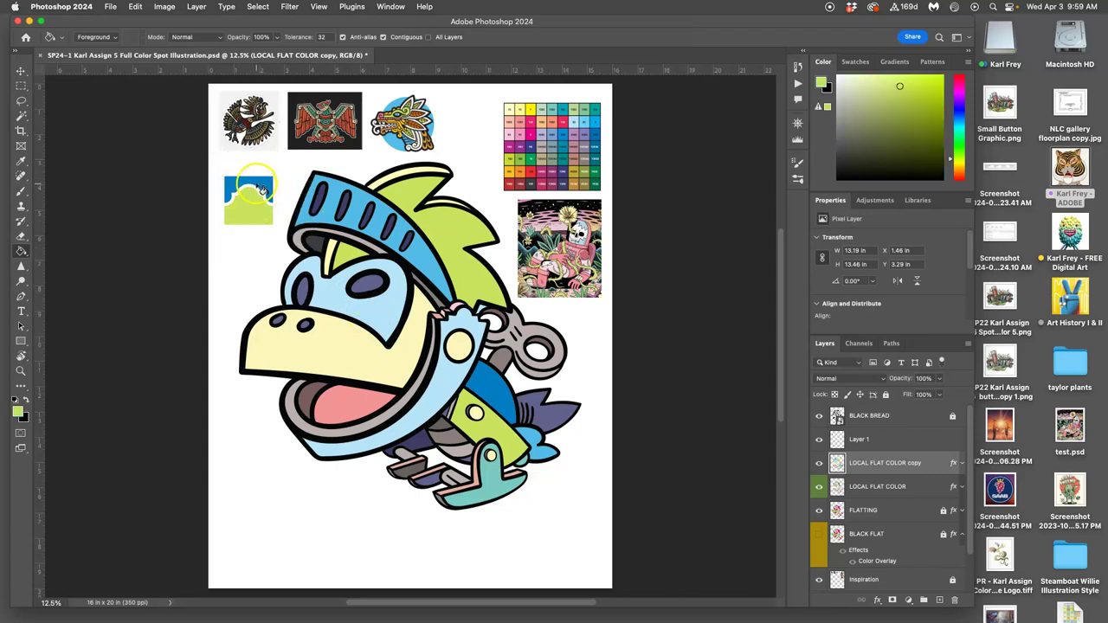
left_click(258, 194)
left_click(393, 351)
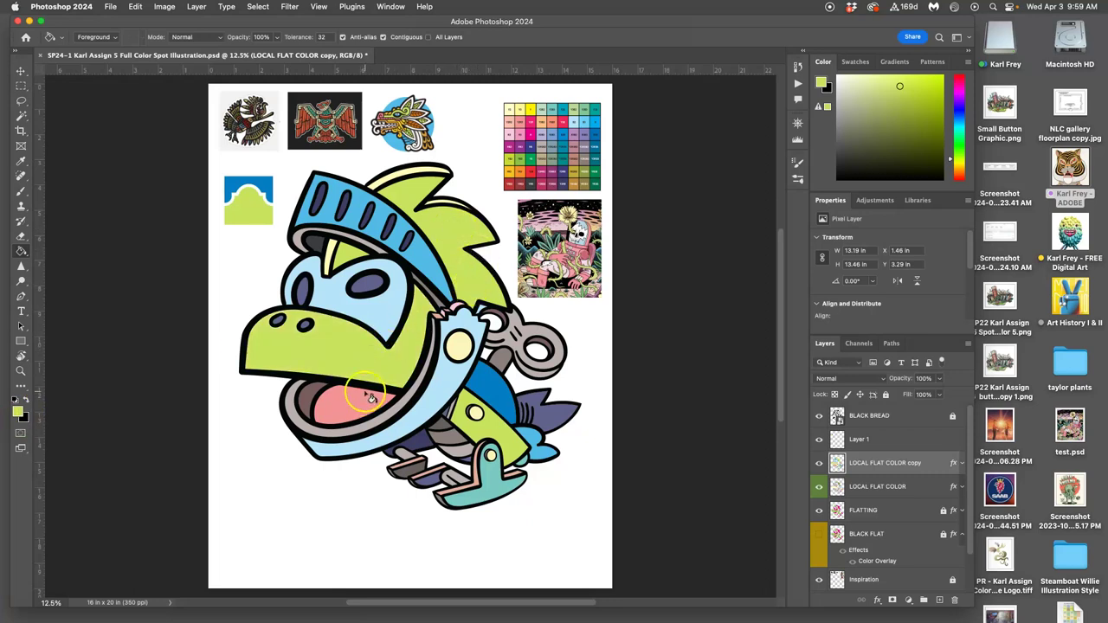
key("super+z")
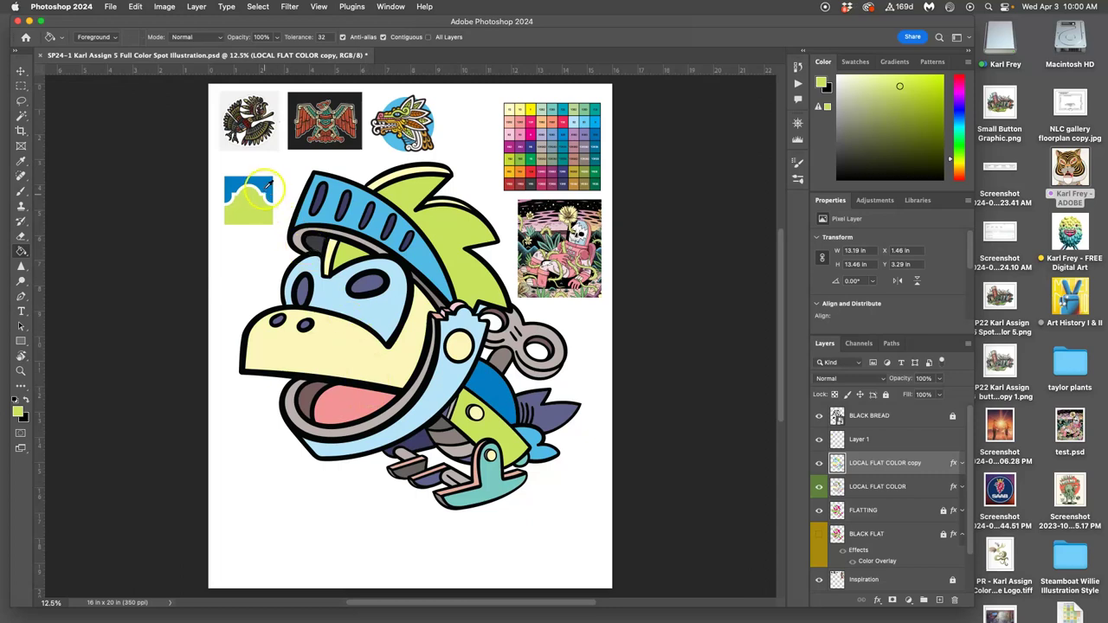
- Try the logo's blue on the purple spiky fin and teal foot, then undo it
left_click(260, 183, "alt")
left_click(558, 411)
left_click(507, 488)
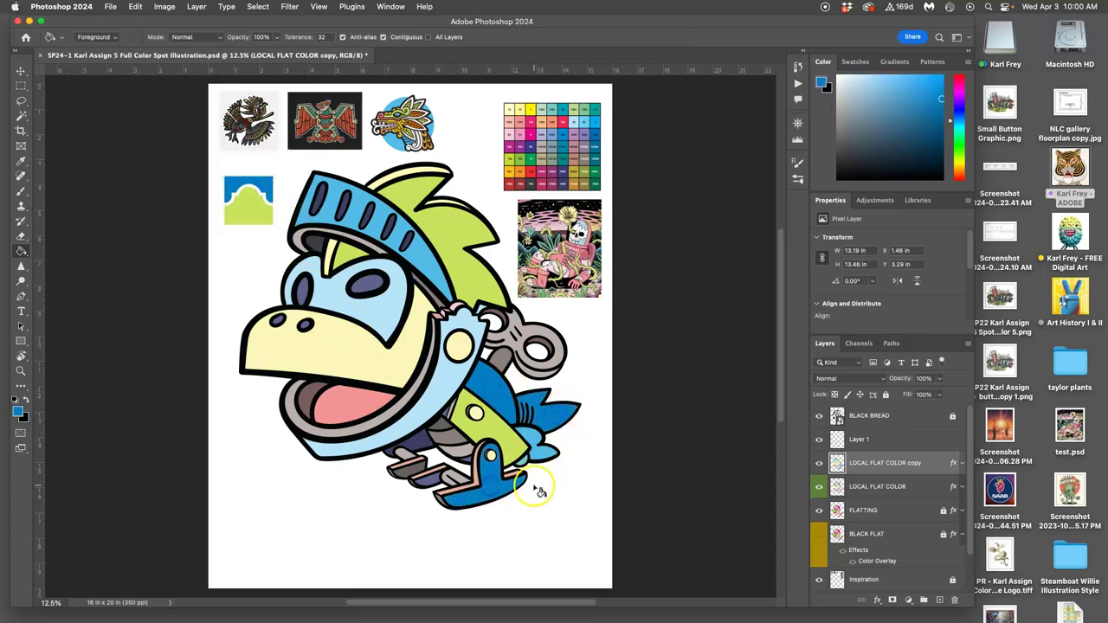
key("super+z")
key("super+z")
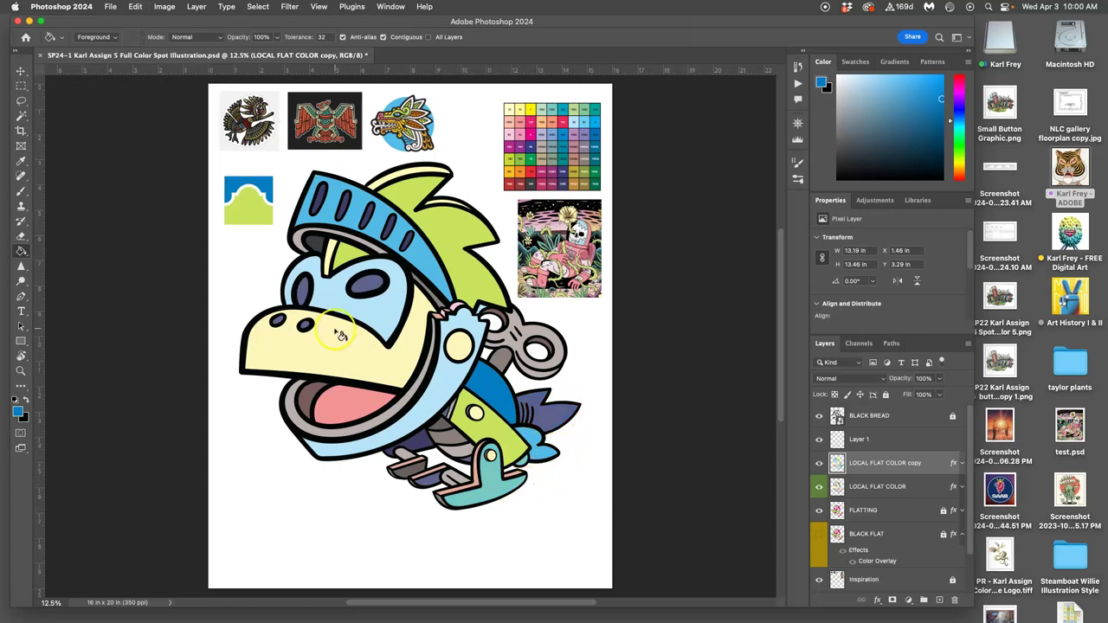
- Toggle the LOCAL FLAT COLOR copy layer twice to compare the colours
left_click(819, 463)
left_click(819, 464)
left_click(819, 465)
left_click(819, 465)
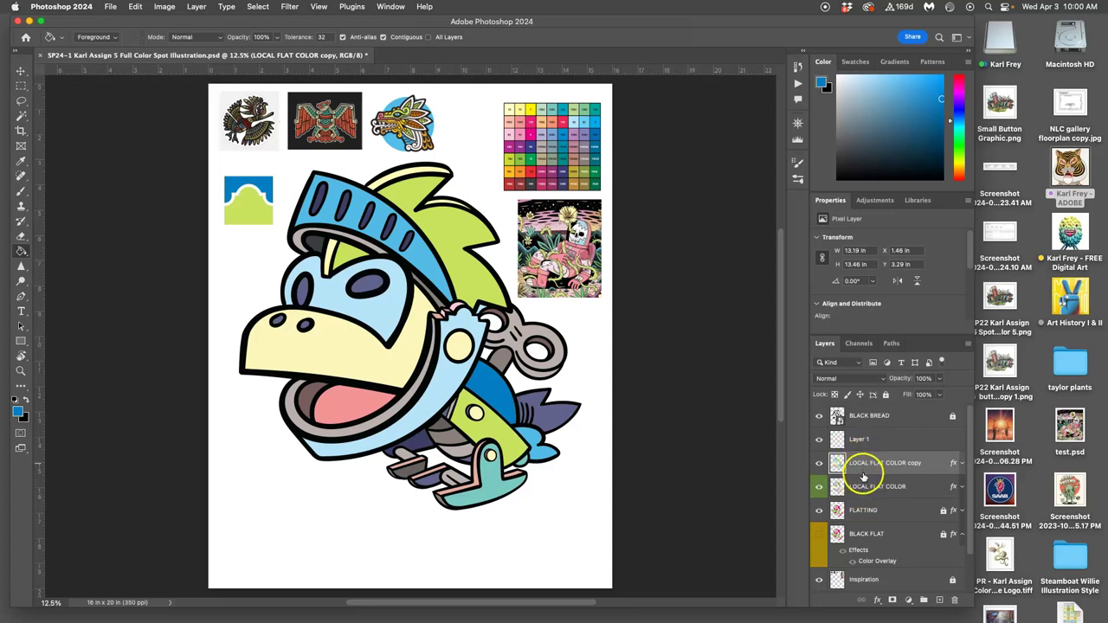
- Lower the LOCAL FLAT COLOR copy opacity to 73% and fill the small left eye light blue
left_click(939, 379)
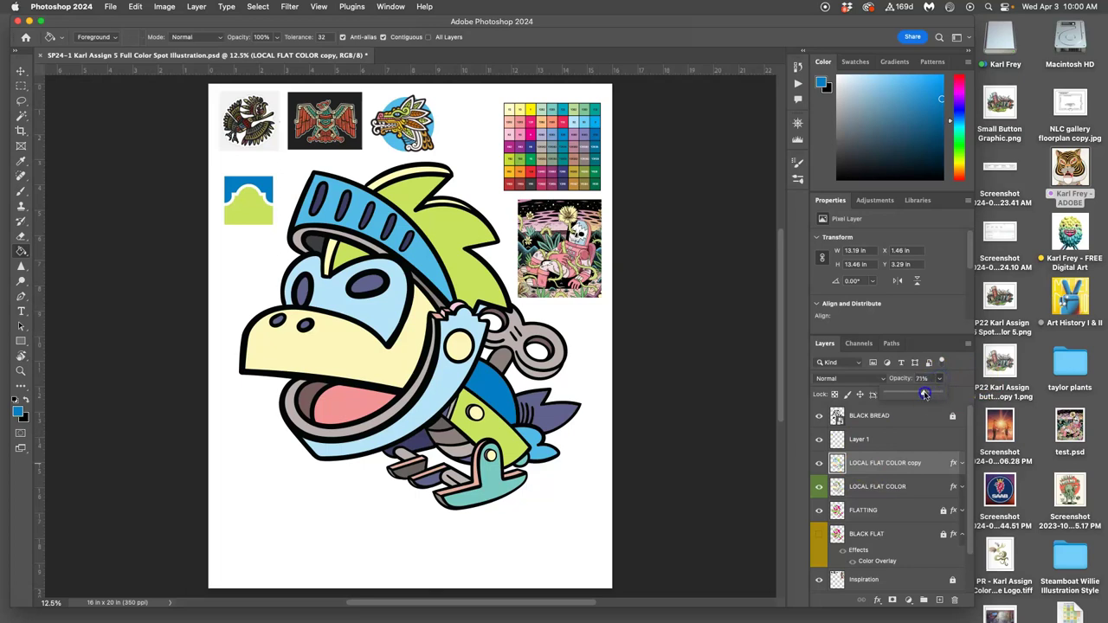
left_click_drag(936, 394, 925, 394)
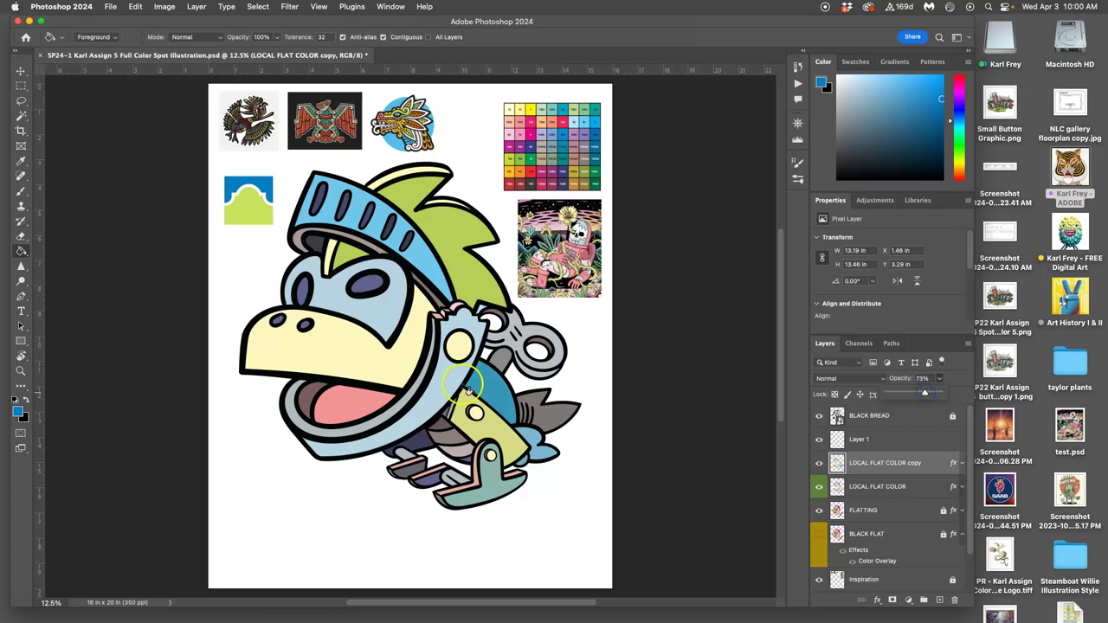
left_click(301, 288)
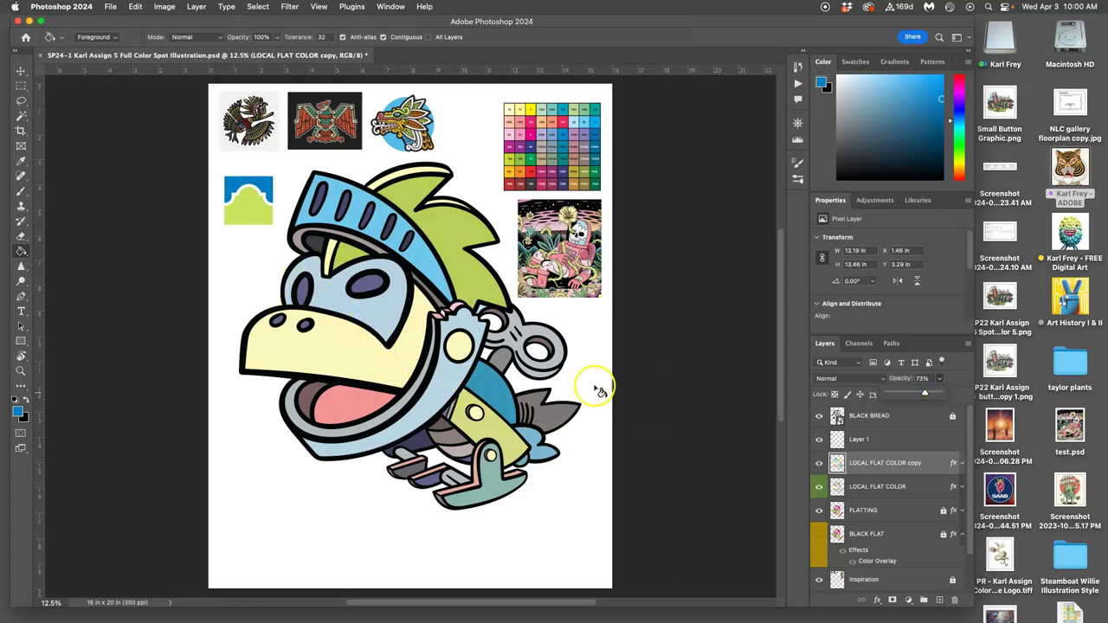
- Merge LOCAL FLAT COLOR copy with LOCAL FLAT COLOR using Layer > Merge Layers
left_click(901, 486, "shift")
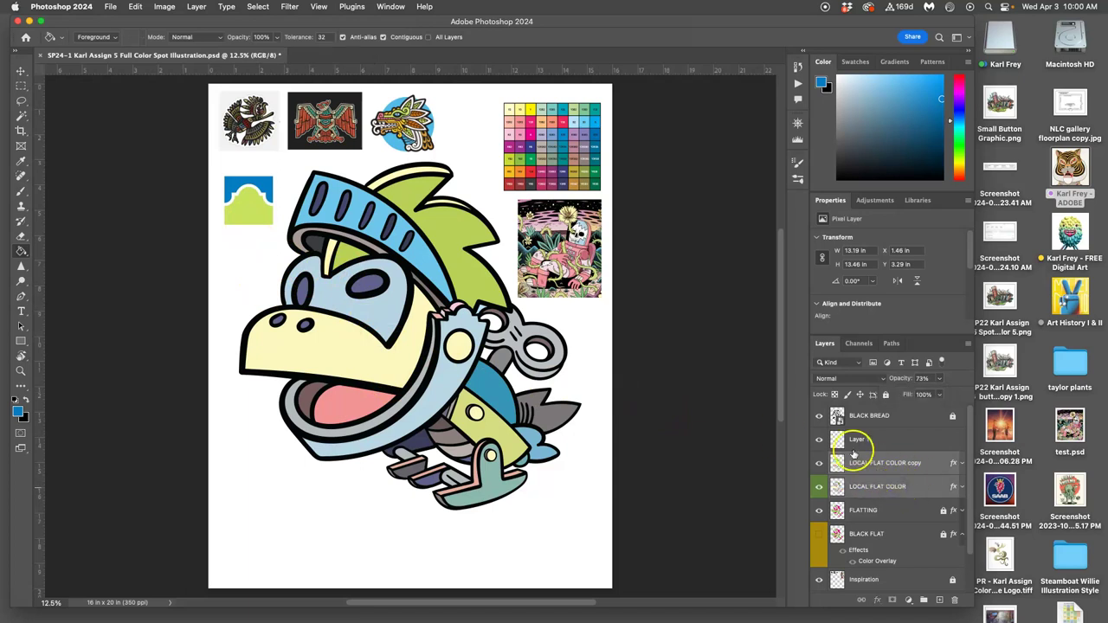
left_click(197, 6)
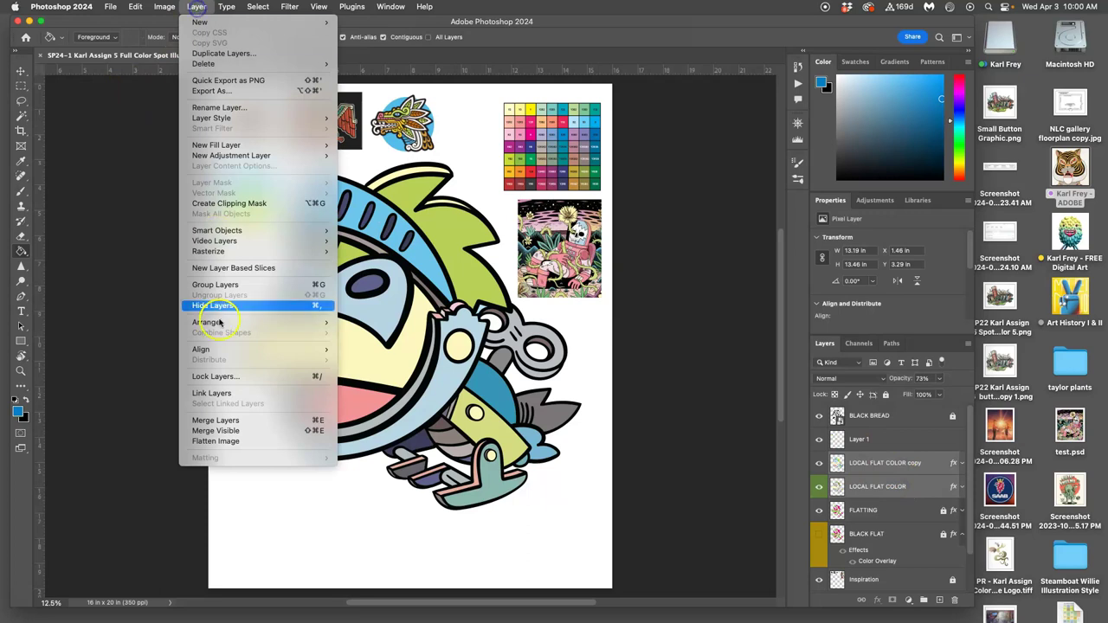
left_click(217, 421)
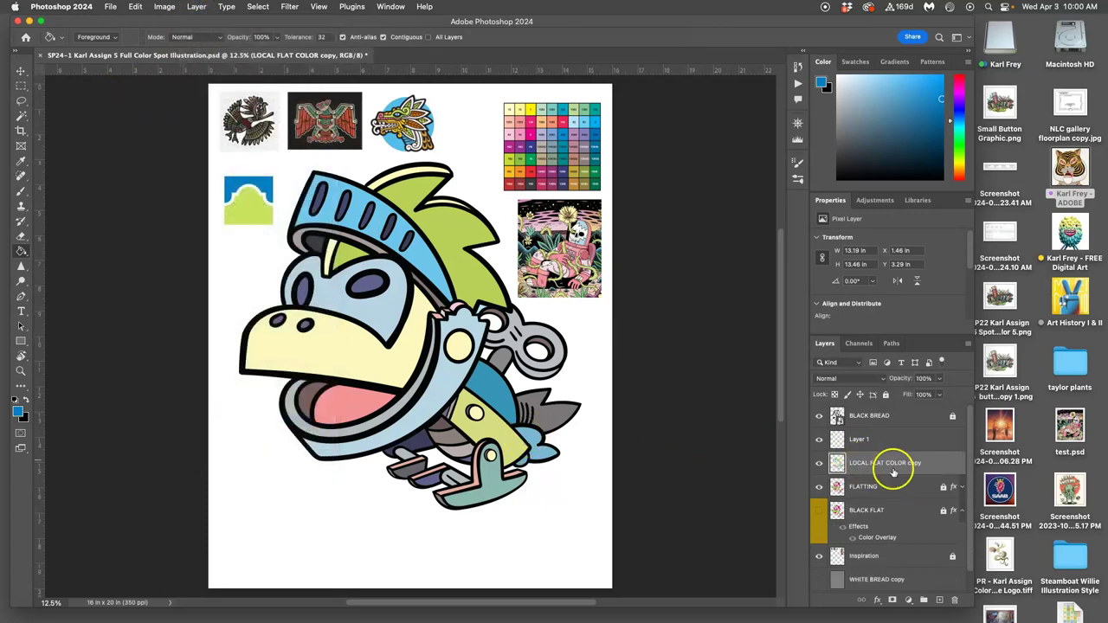
- Hide the merged flat colour and FLATTING layers and toggle Layer 1 to inspect the line art
left_click(819, 465)
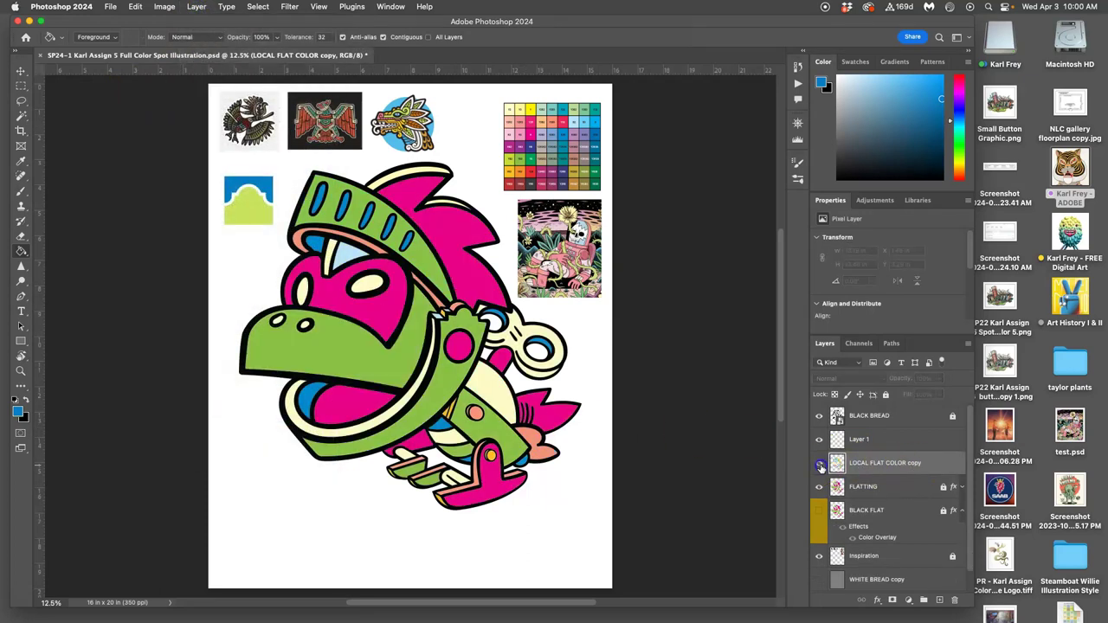
left_click(819, 464)
left_click(819, 464)
left_click(819, 486)
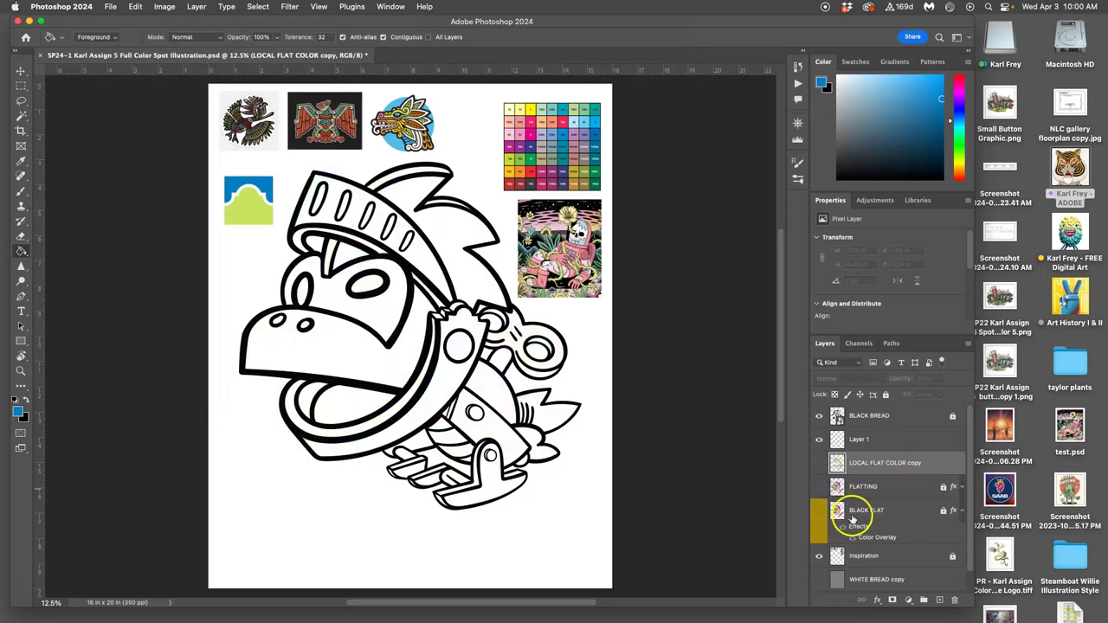
left_click(819, 440)
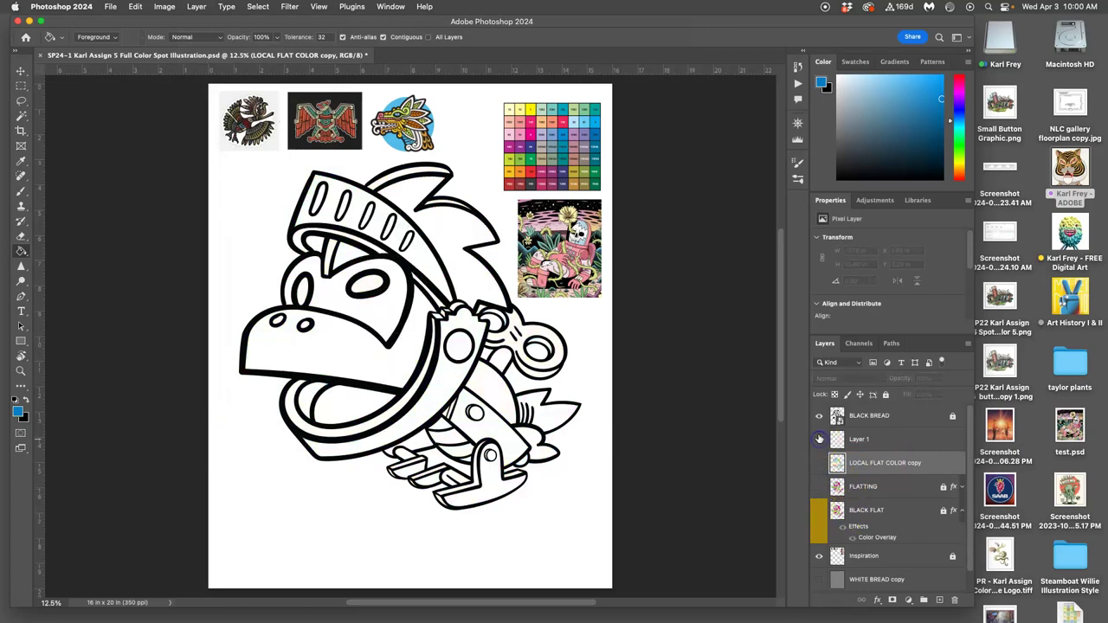
left_click(819, 440)
- Move Layer 1 beside Inspiration, unlock it, merge both with Cmd+E, and lock the result
left_click_drag(880, 444, 880, 550)
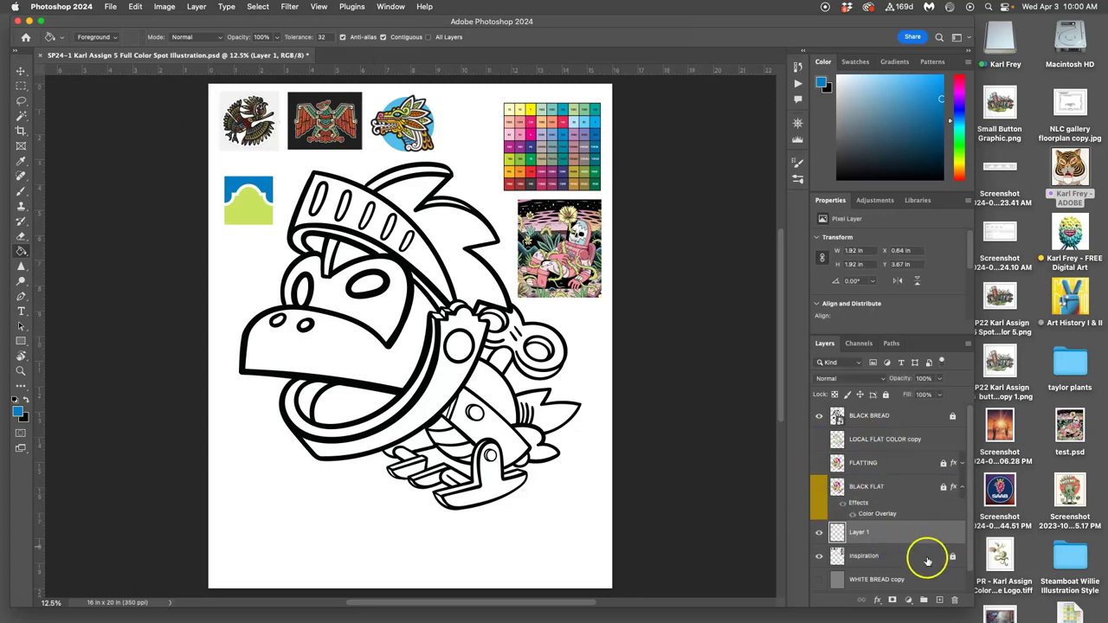
left_click(926, 555)
left_click(885, 395)
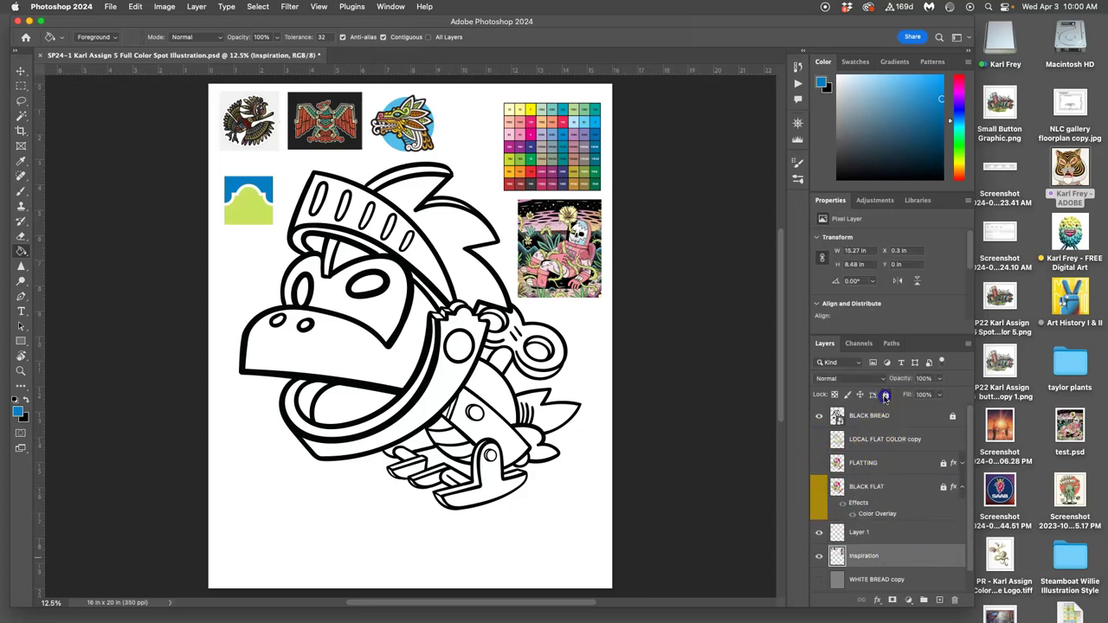
left_click(881, 534, "shift")
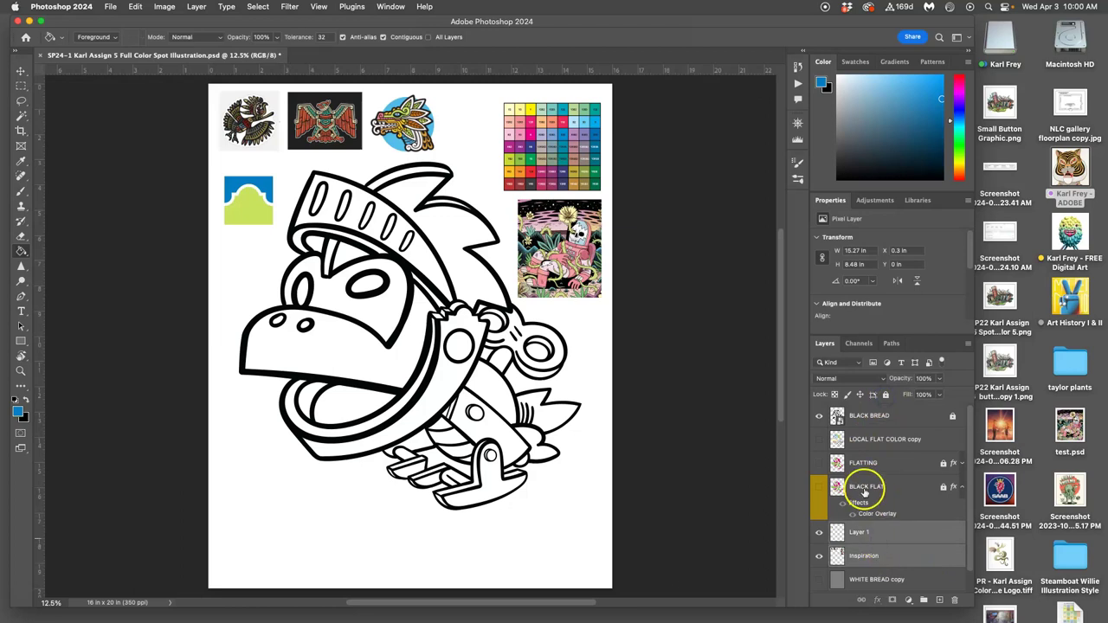
key("super+e")
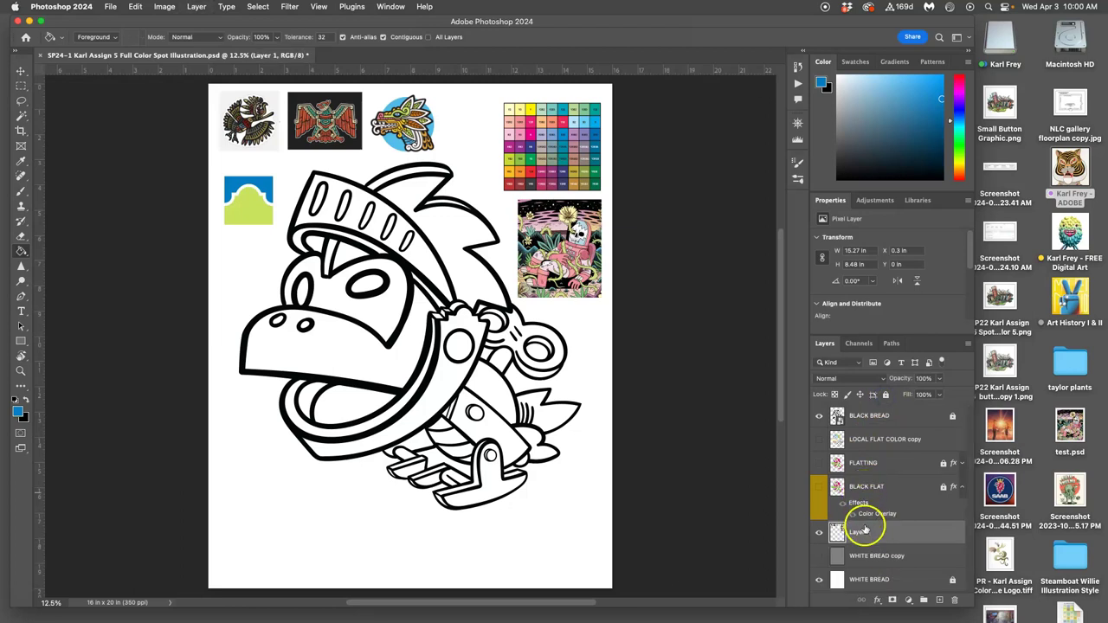
left_click(885, 396)
- Hide the merged inspiration images and black line art, leaving WHITE BREAD selected
left_click(819, 532)
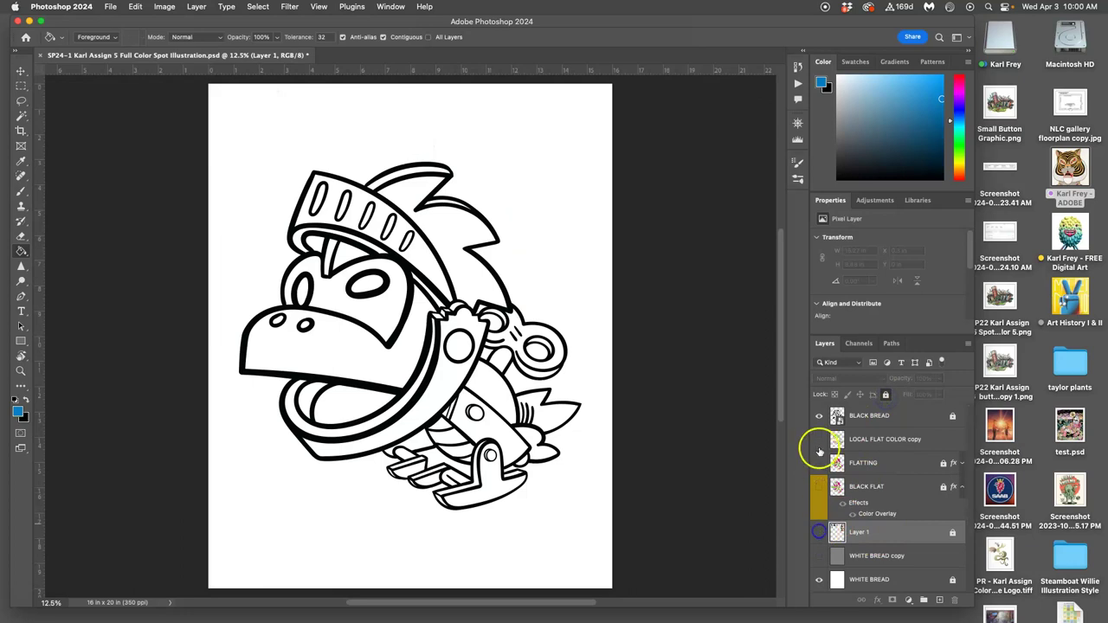
left_click(819, 415)
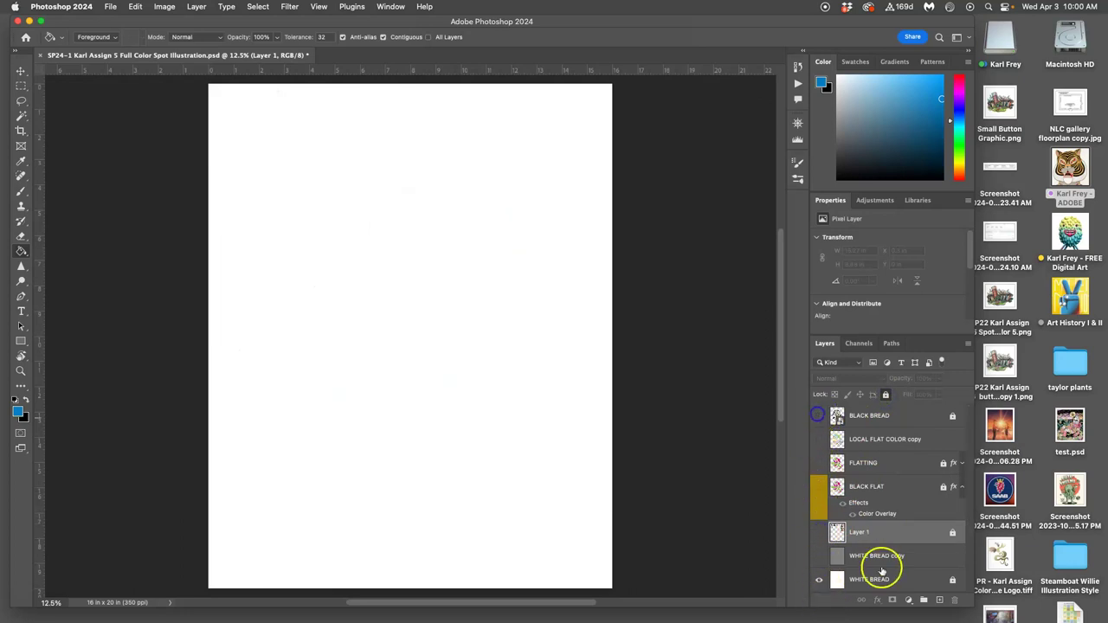
left_click(874, 581)
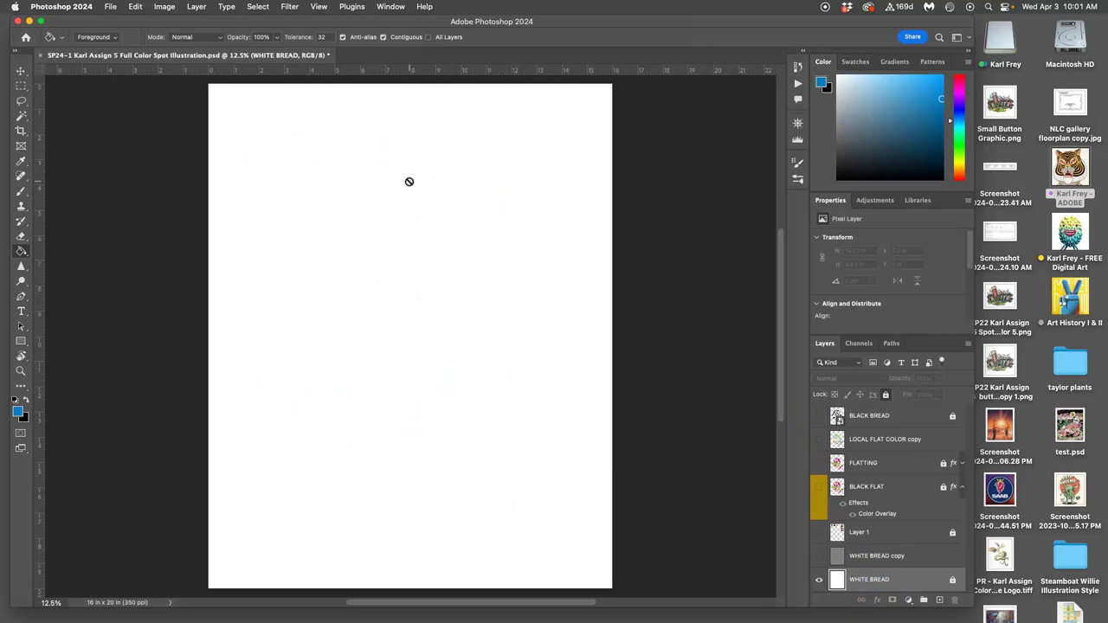
left_click(163, 7)
left_click(183, 92)
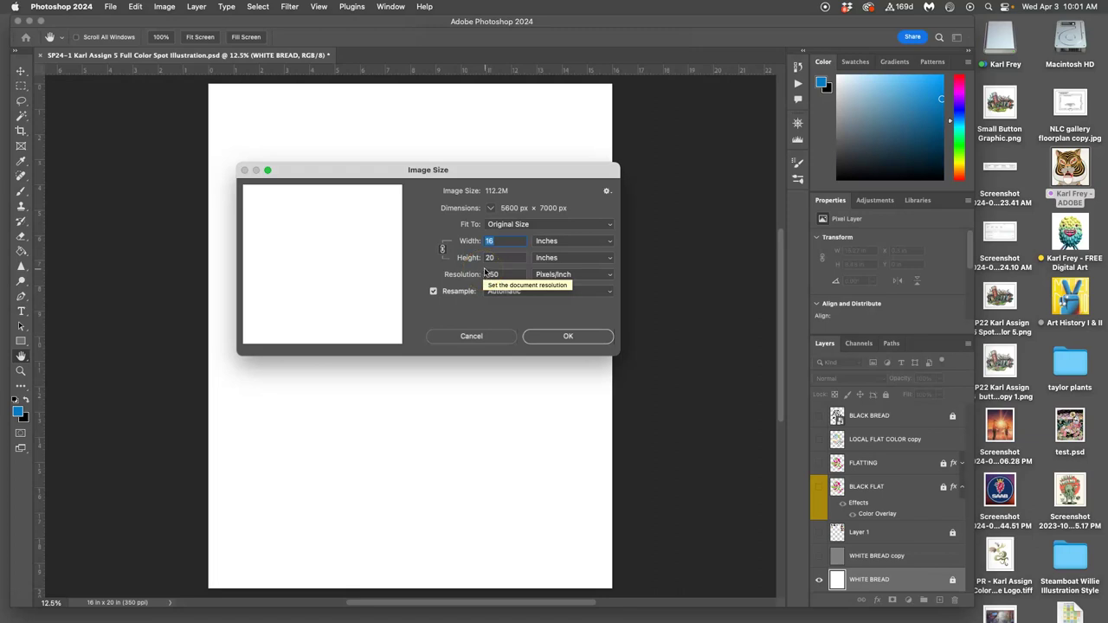
left_click(576, 335)
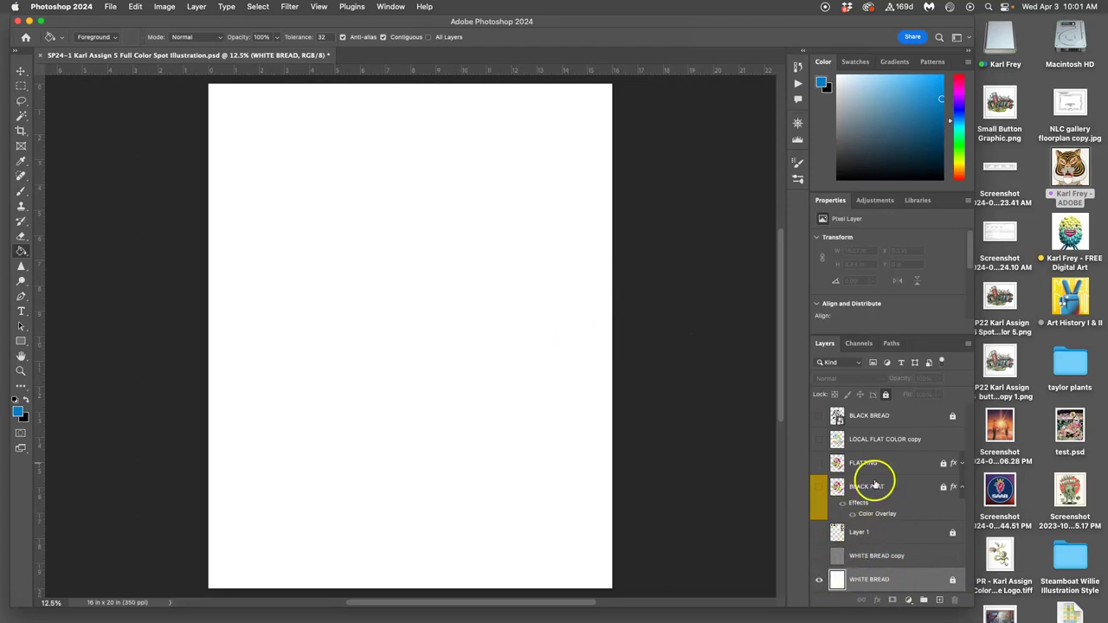
- Open the SP24 Assignment #5 folder in Finder and move its window off the canvas
double_click(1070, 169)
double_click(265, 129)
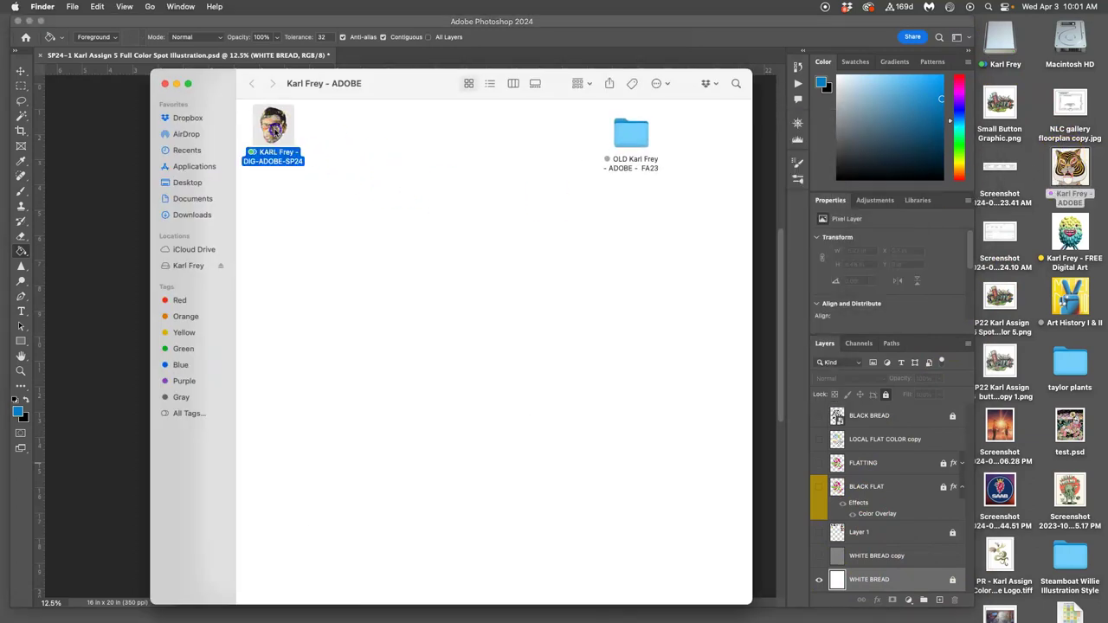
left_click(426, 224)
double_click(426, 223)
left_click_drag(436, 90, 727, 76)
- Cancel placing the dragged line-art EPS and show the existing BLACK BREAD line art instead
left_click_drag(962, 212, 410, 384)
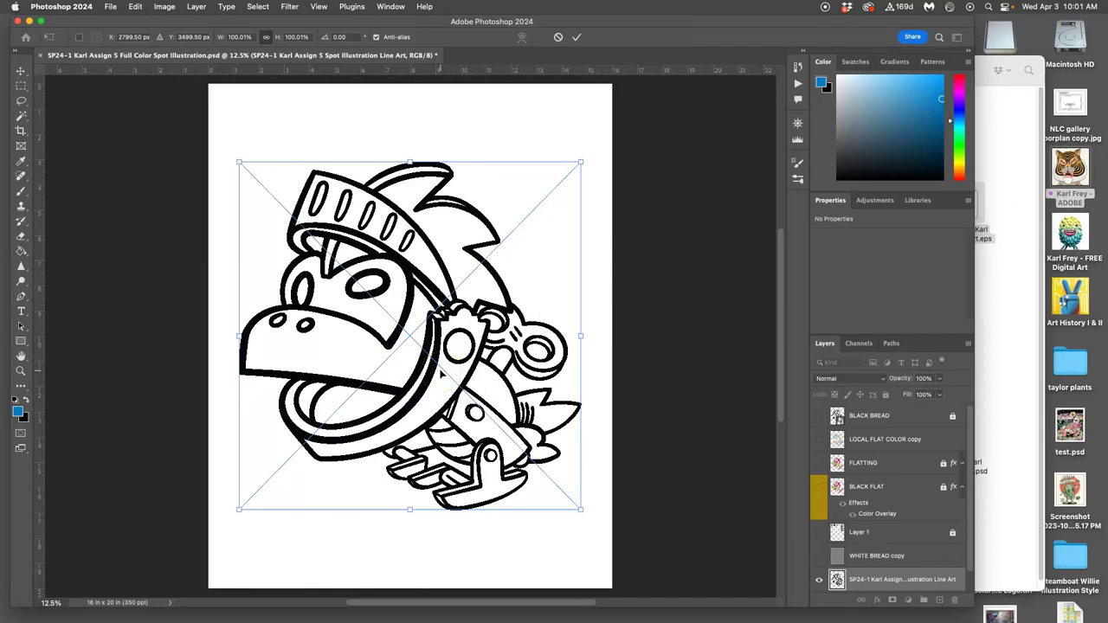
key("Escape")
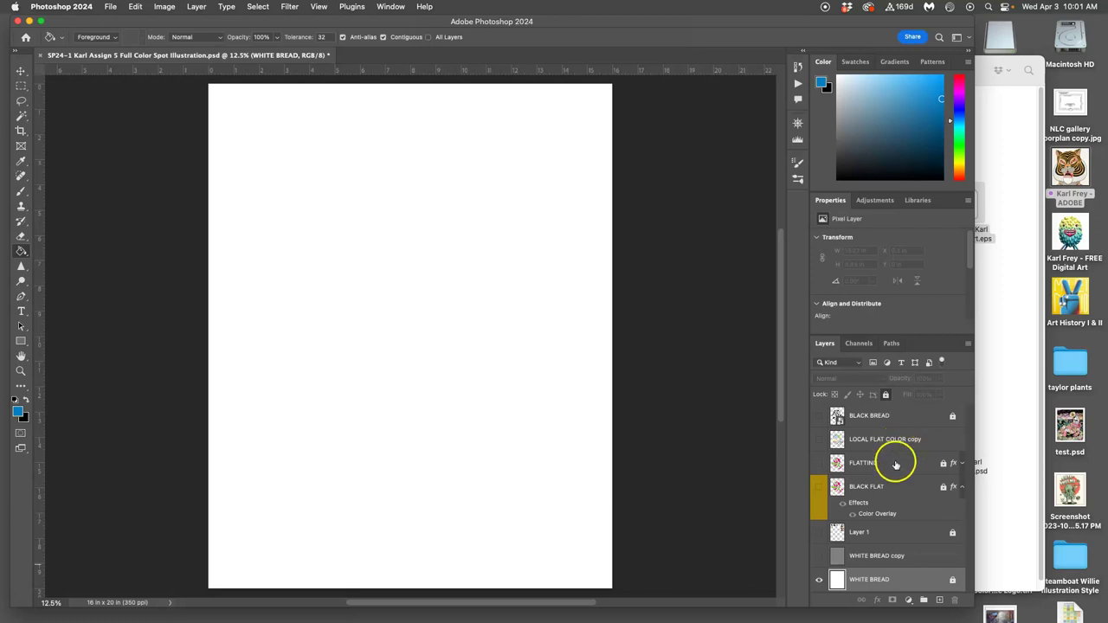
left_click(893, 584)
left_click(907, 421)
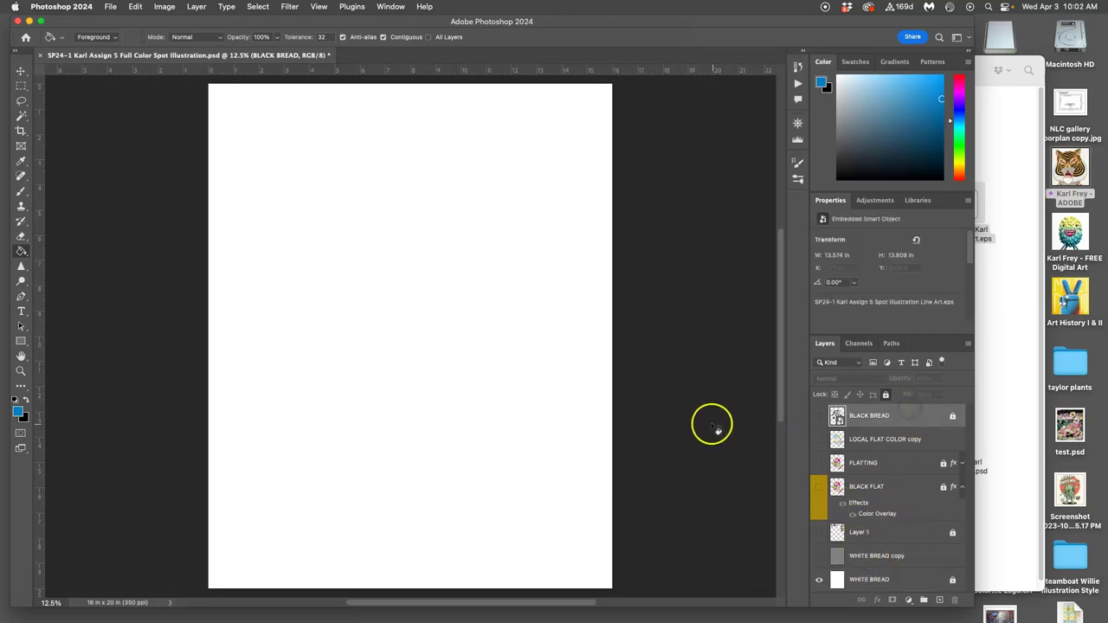
left_click(819, 417)
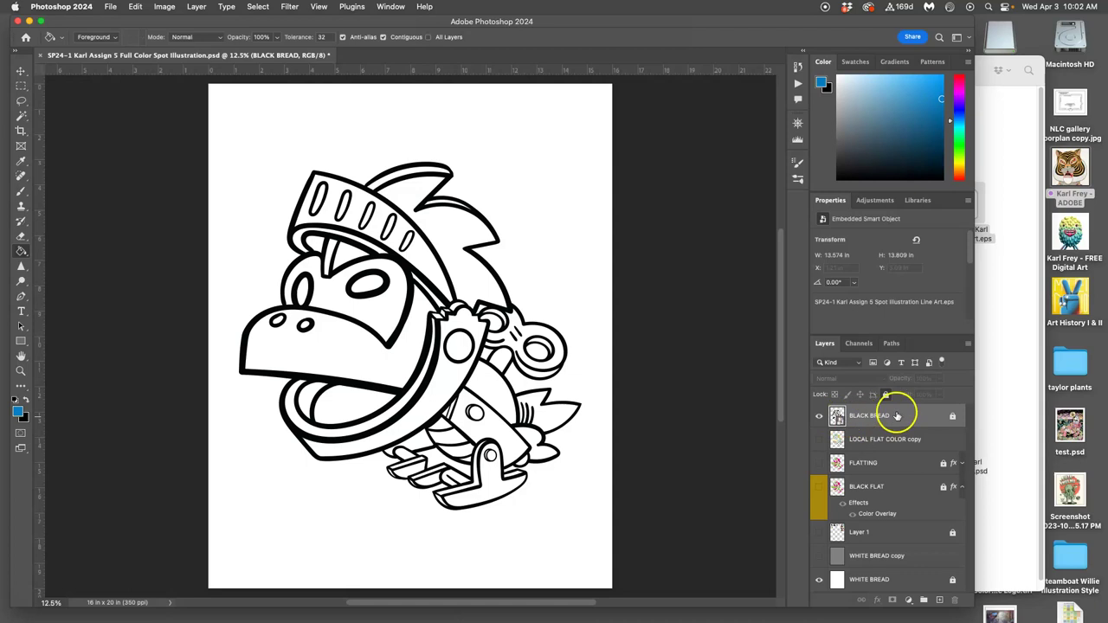
left_click(866, 585)
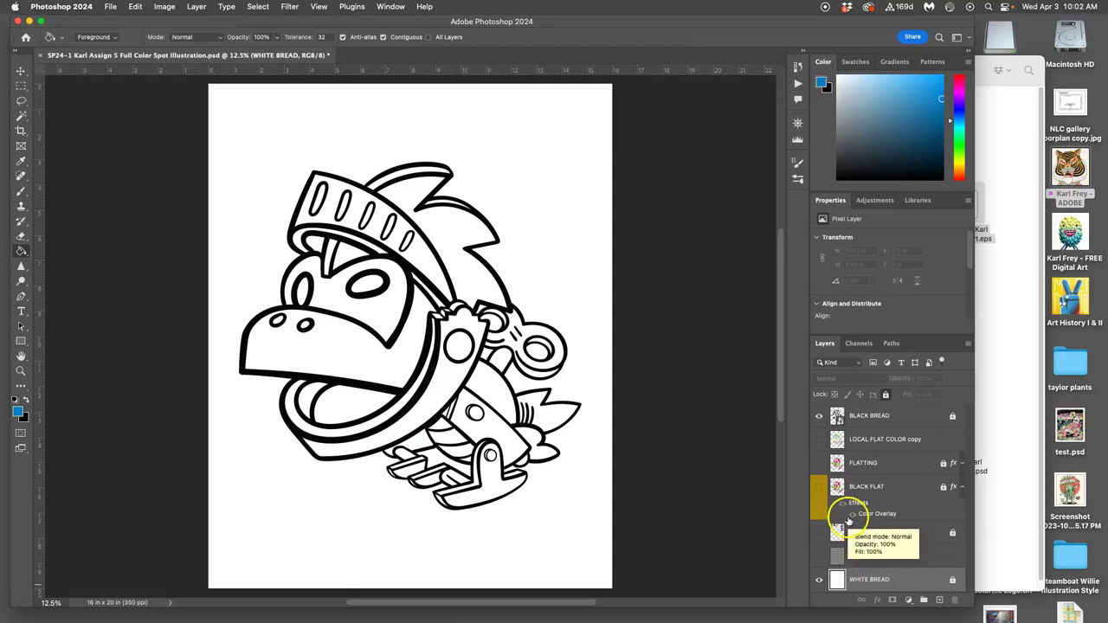
- Show the flat colour fills, hide BLACK BREAD outlines, and toggle WHITE BREAD off and back on
left_click(819, 440)
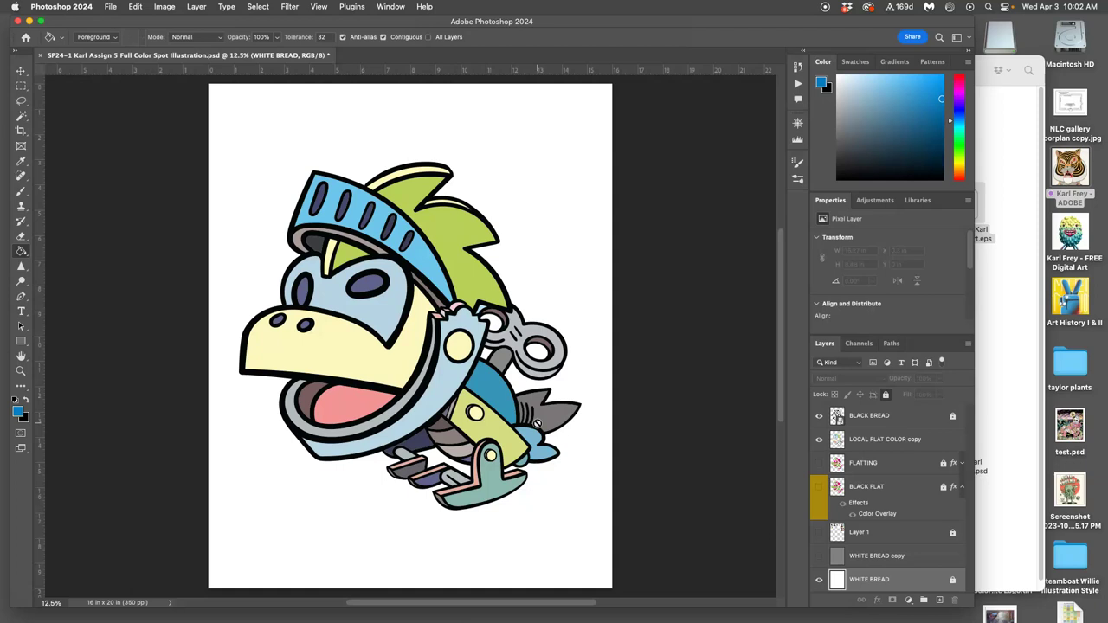
left_click(820, 417)
left_click(820, 580)
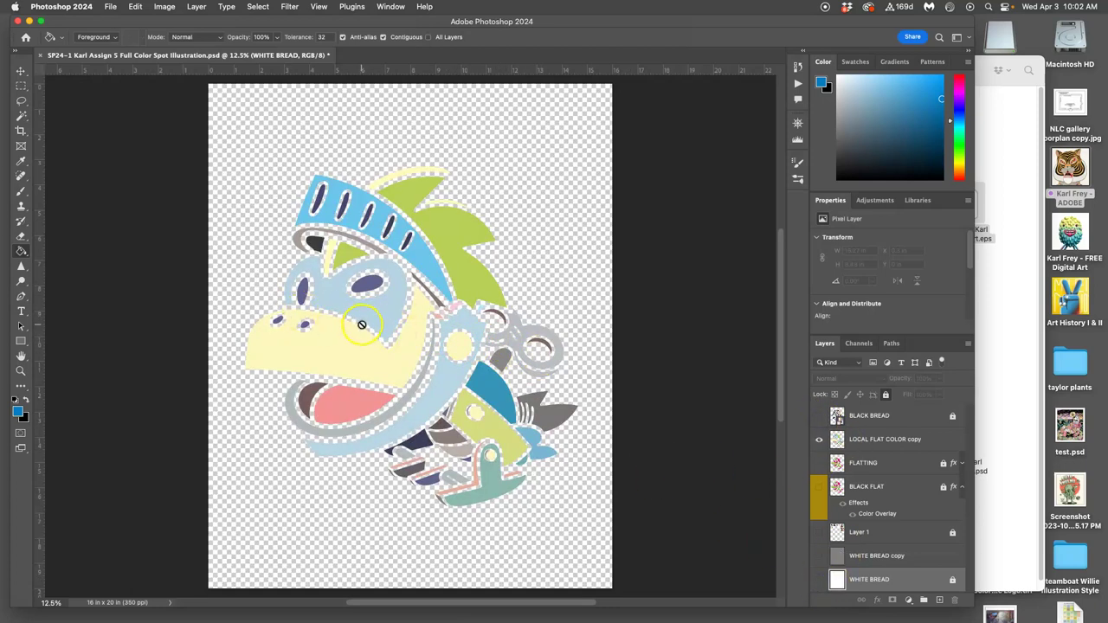
left_click(819, 580)
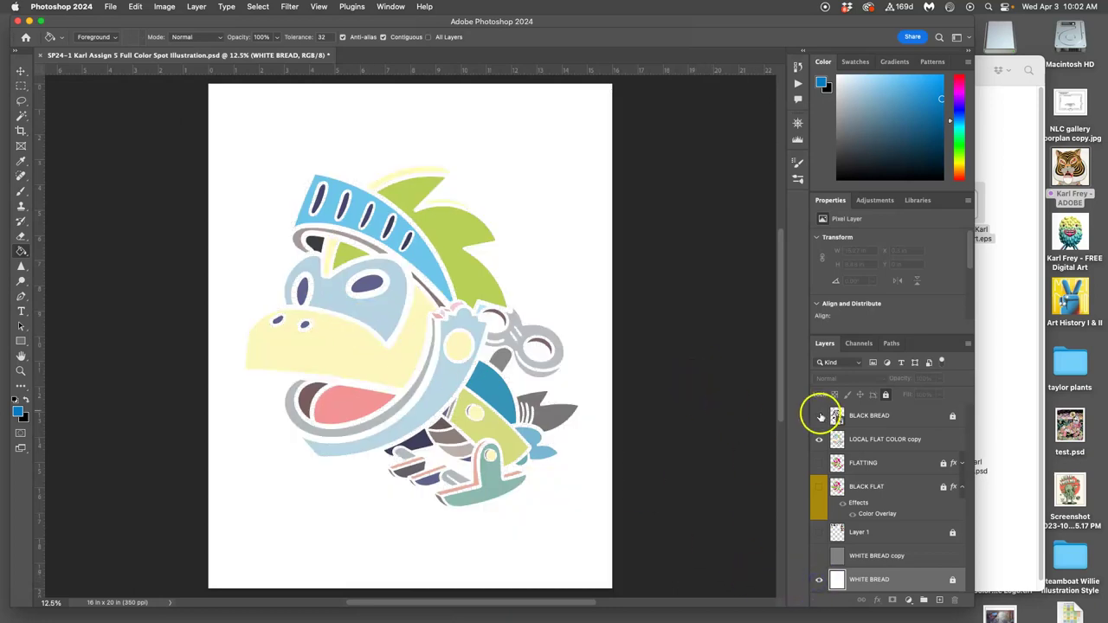
- On the LOCAL FLAT COLOR copy, fill the two small notch gaps with sampled pink
scroll(461, 310, "up", 3)
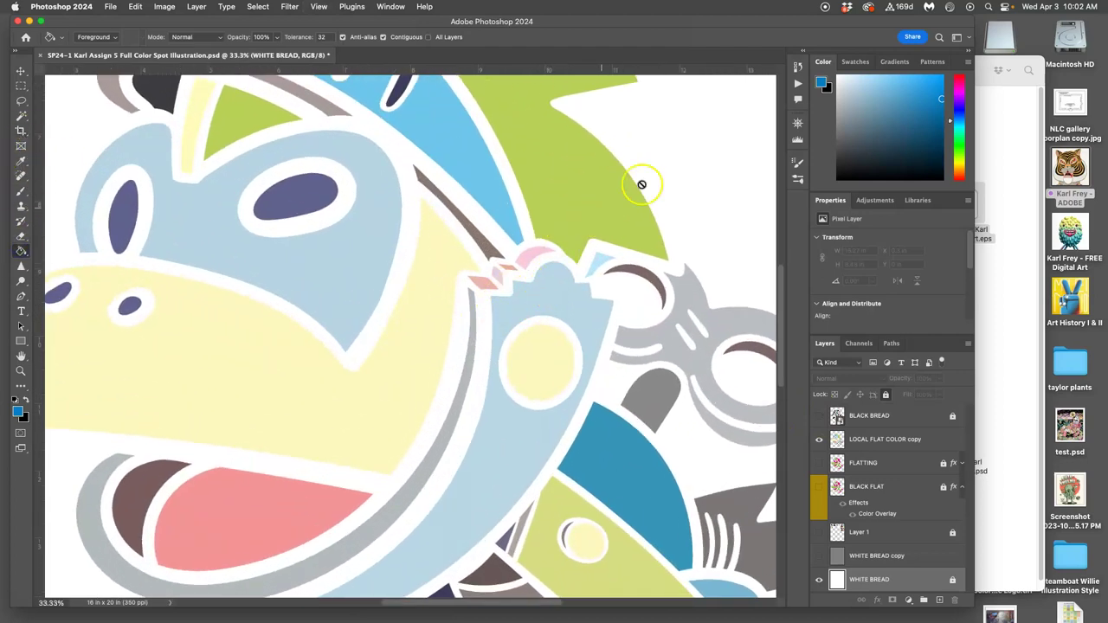
left_click(885, 445)
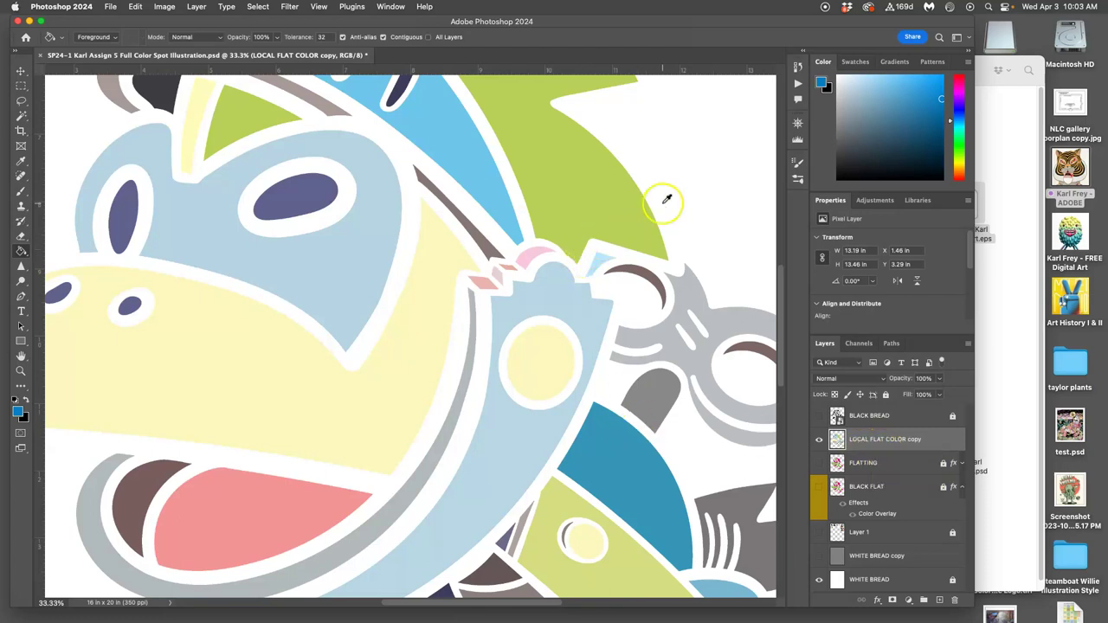
left_click(498, 273, "alt")
left_click(530, 265)
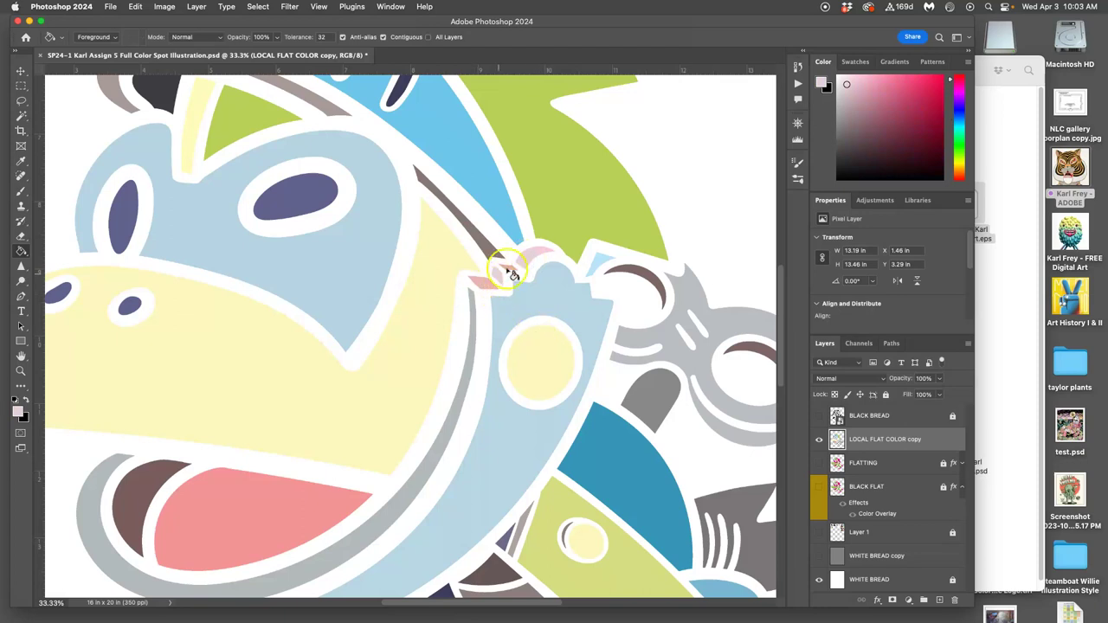
left_click(539, 261)
- Try a pink refill on the tongue and undo it, then show the black outlines again
left_click(494, 286, "alt")
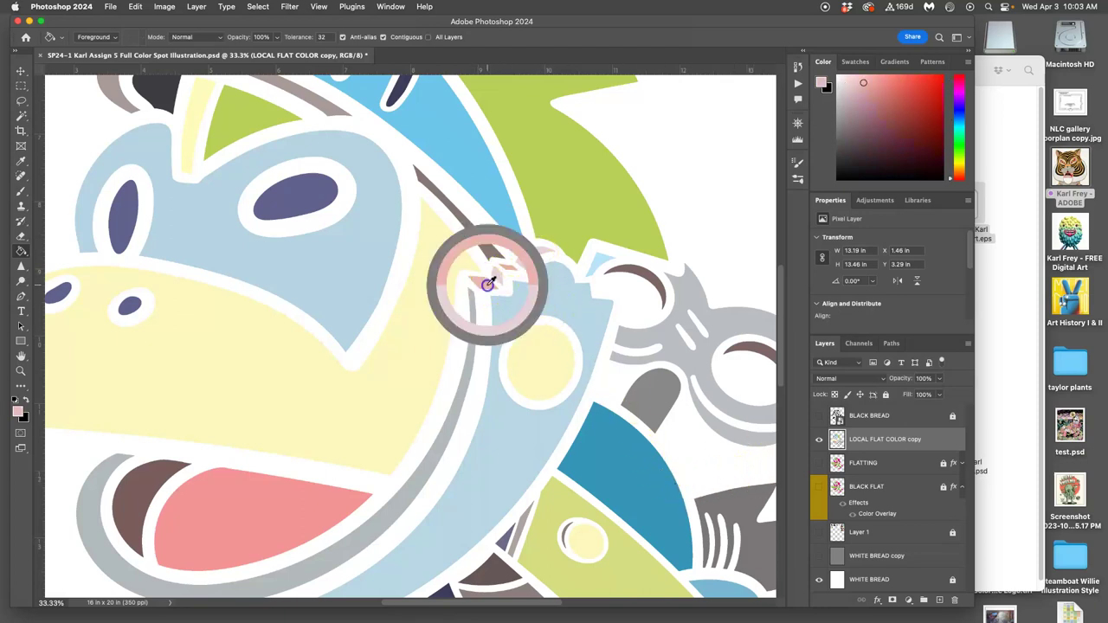
left_click(279, 506)
key("super+z")
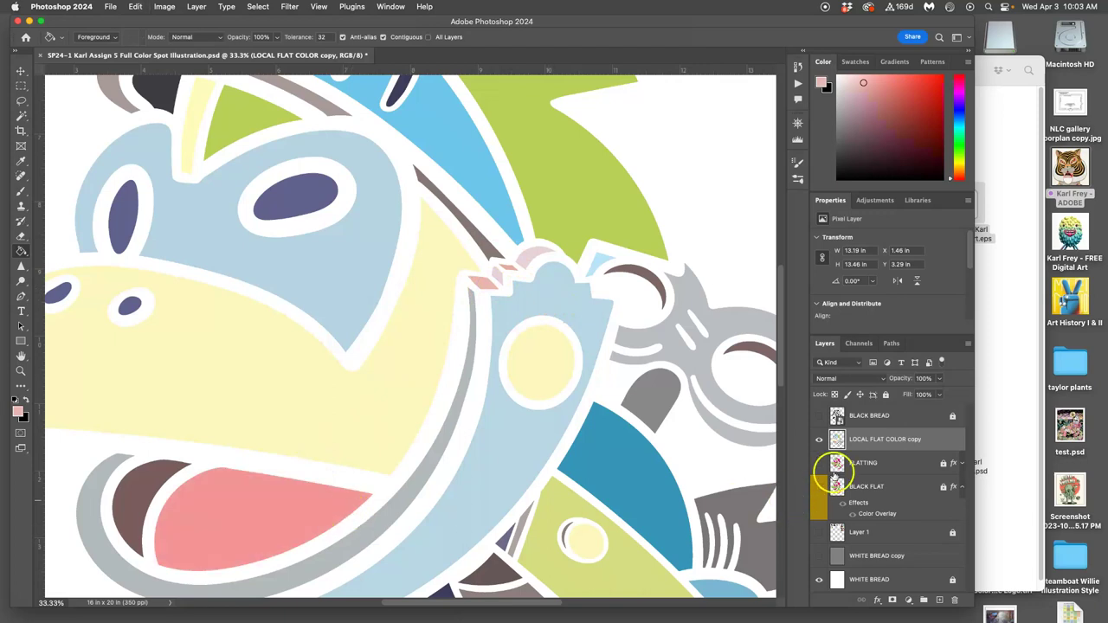
left_click(819, 415)
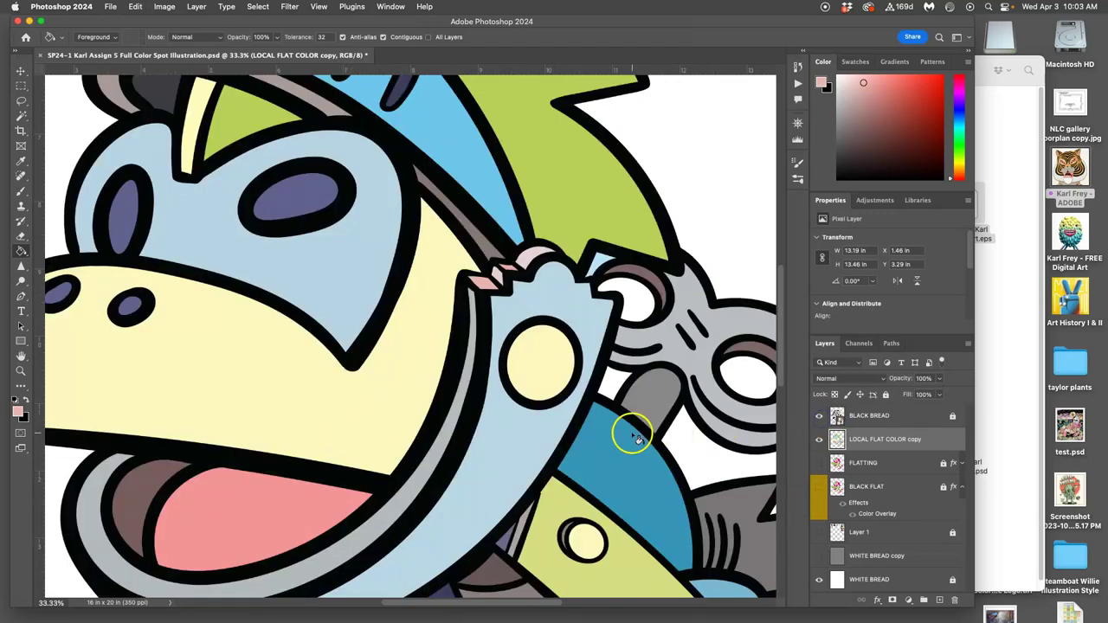
key("super+minus")
key("super+minus")
key("super+minus")
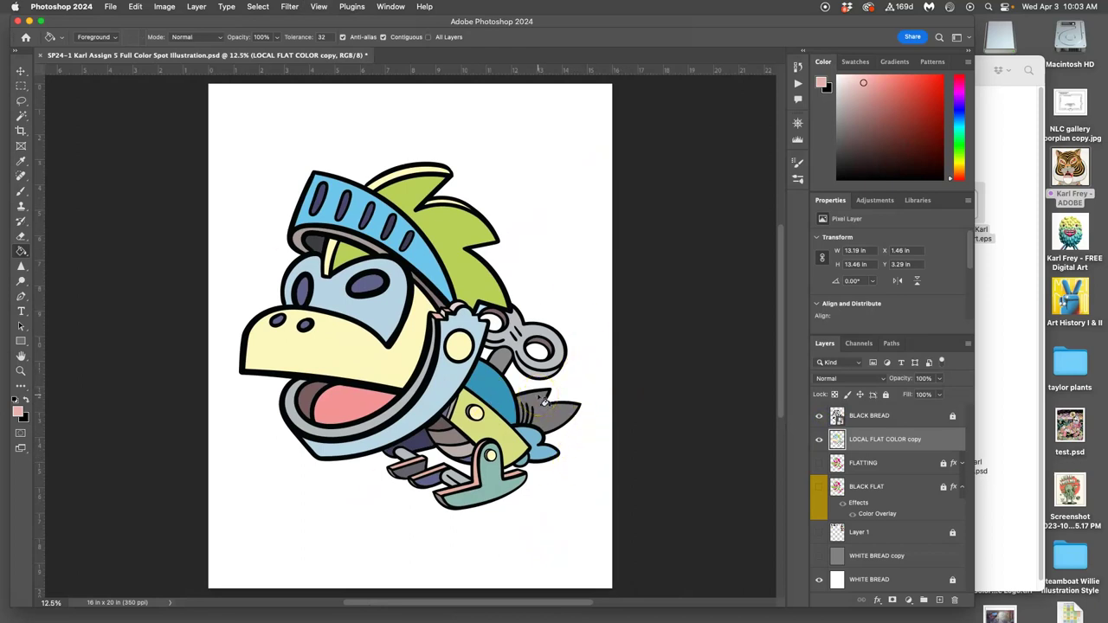
- Hide the white background and show and select the WHITE BREAD copy layer
left_click(818, 580)
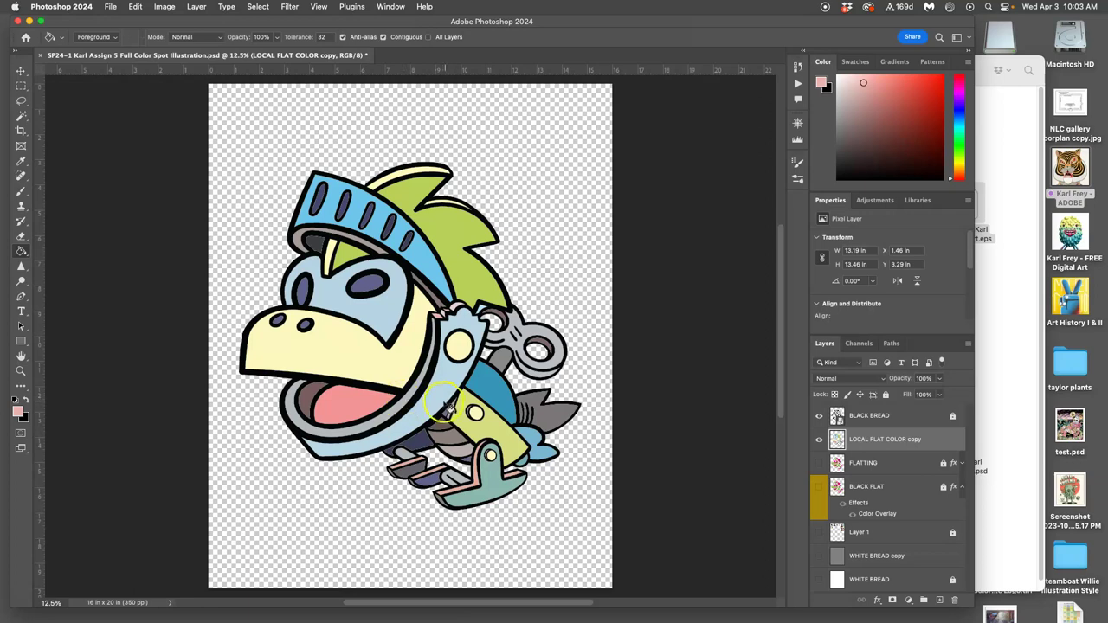
left_click(820, 556)
double_click(820, 556)
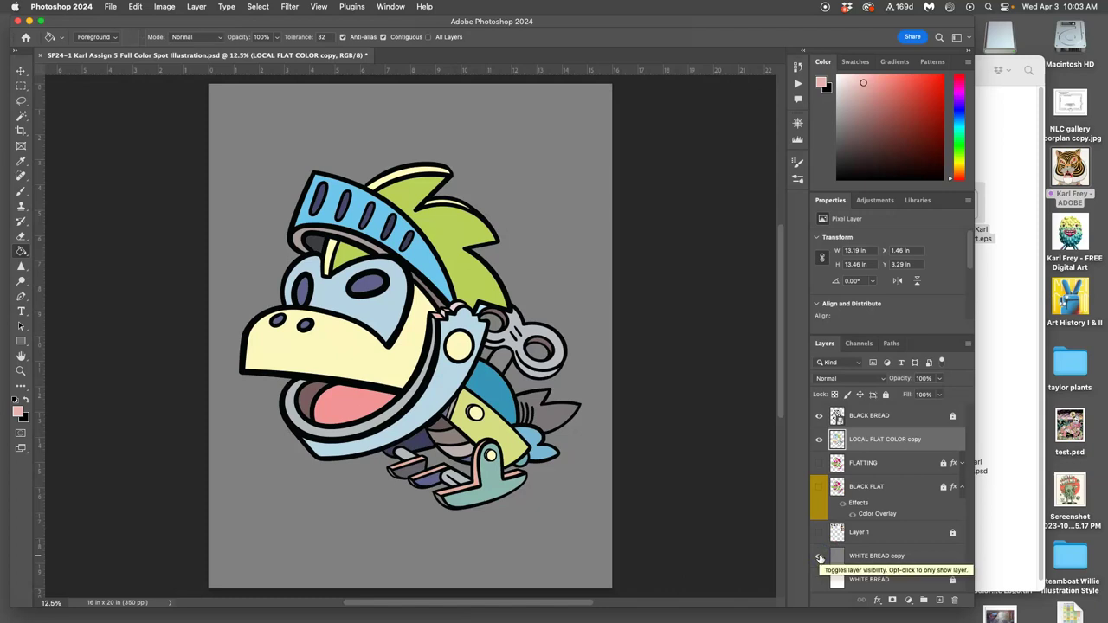
double_click(819, 562)
left_click(820, 560)
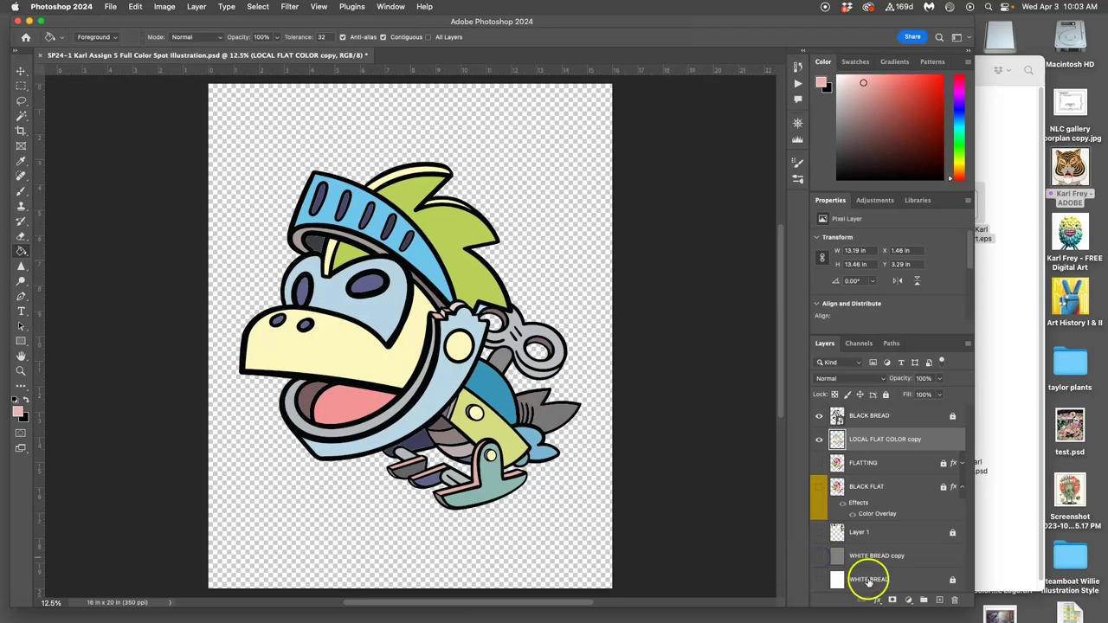
left_click(820, 559)
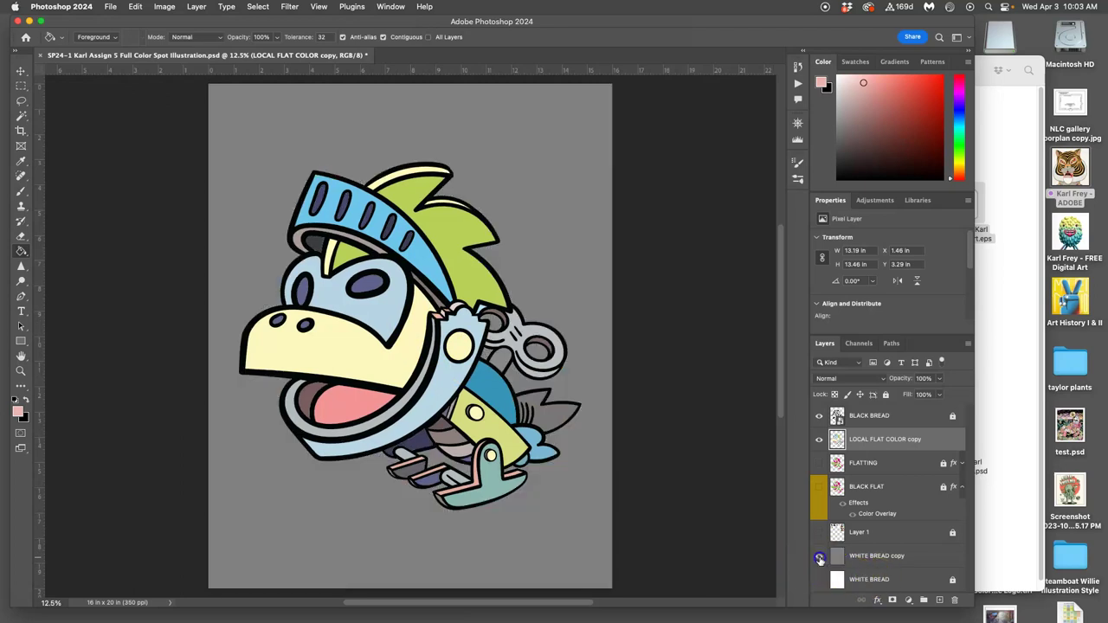
left_click(862, 561)
- Duplicate WHITE BREAD copy with Cmd+J and fill the new layer with Black via Edit > Fill
key("super+j")
left_click(135, 7)
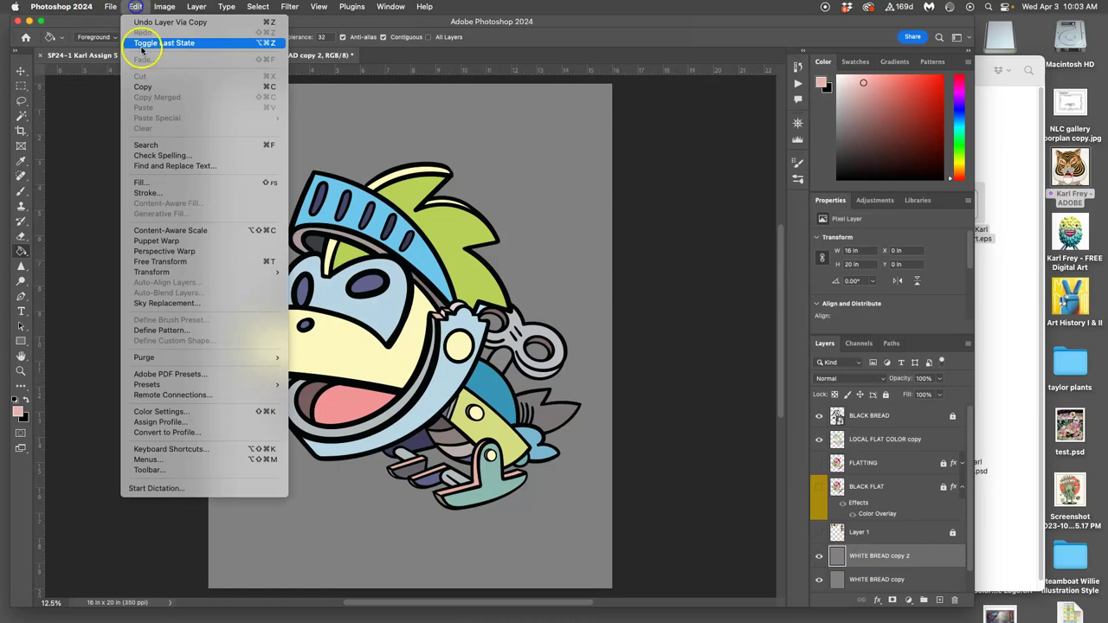
left_click(148, 168)
left_click(561, 255)
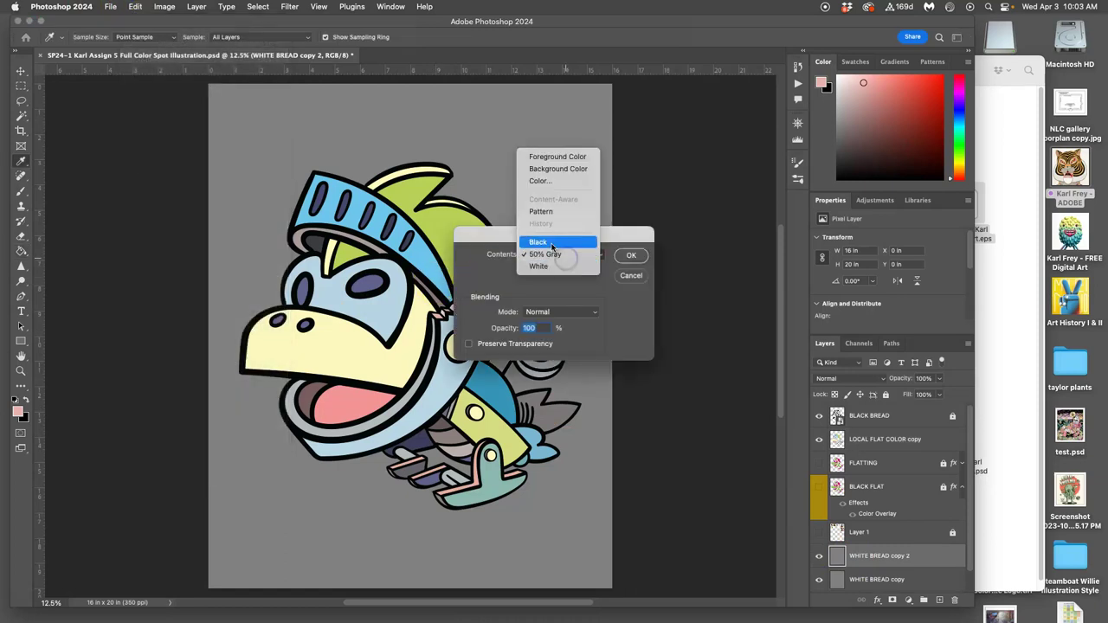
left_click(551, 242)
left_click(633, 259)
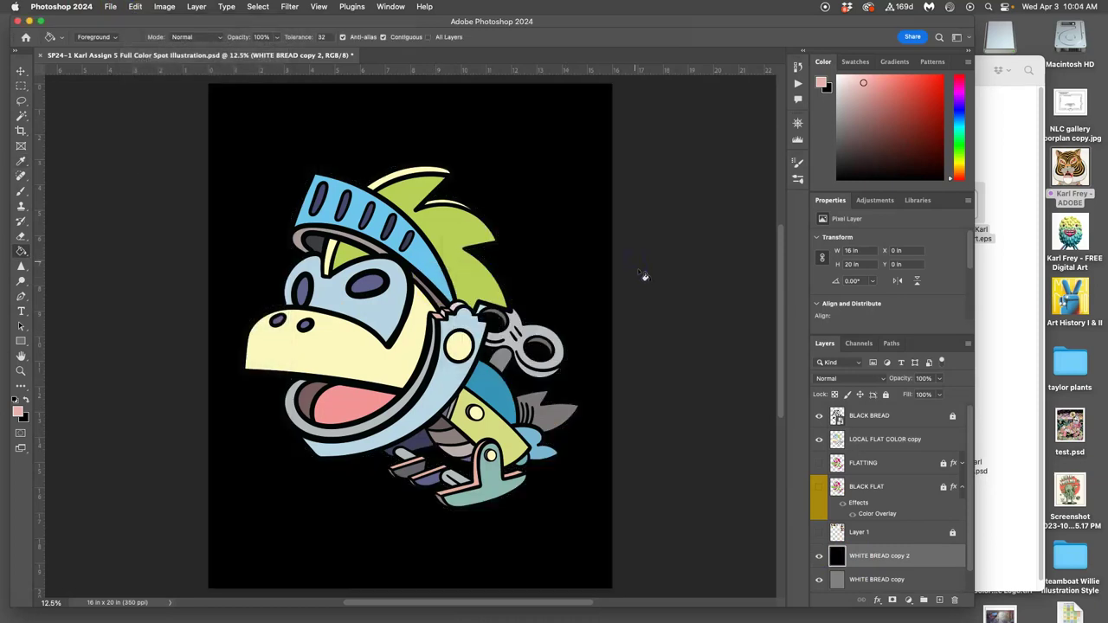
left_click(935, 443)
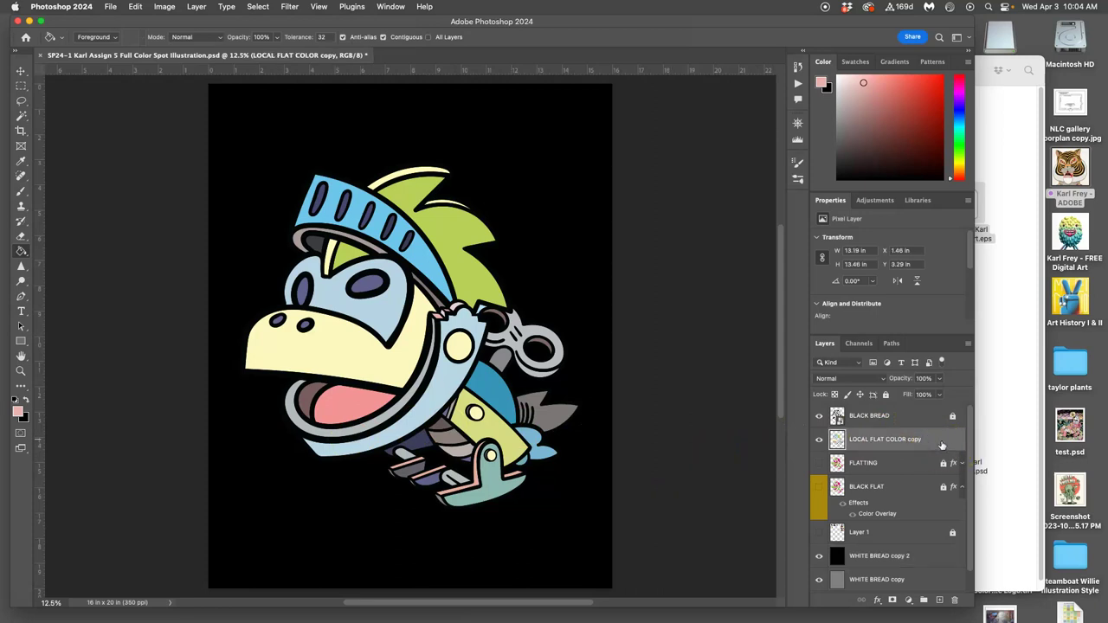
double_click(942, 442)
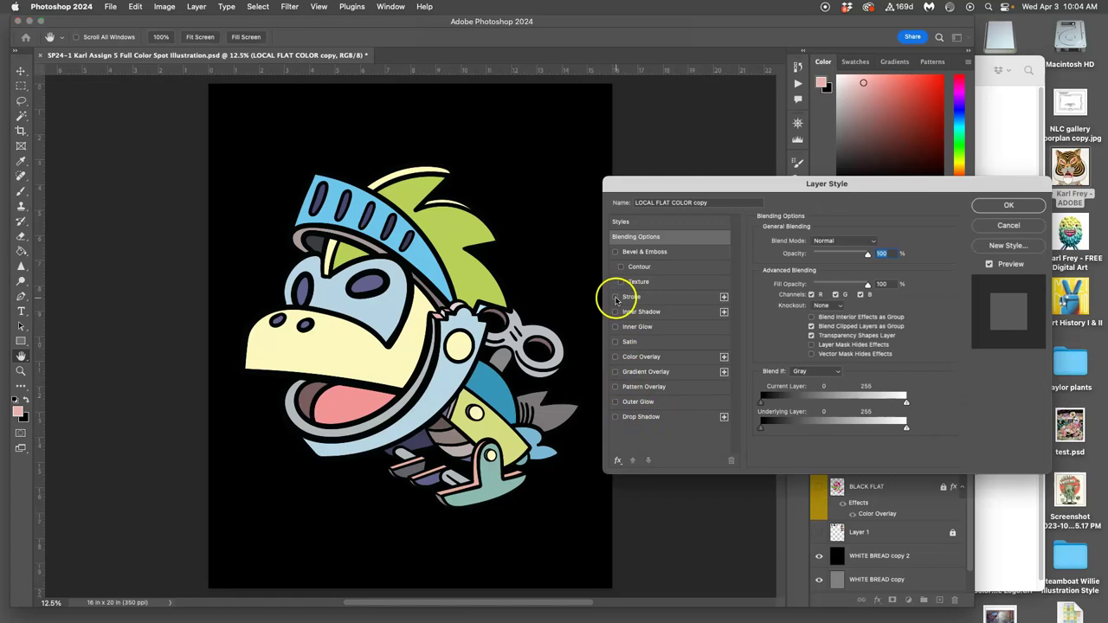
left_click(615, 297)
left_click(636, 298)
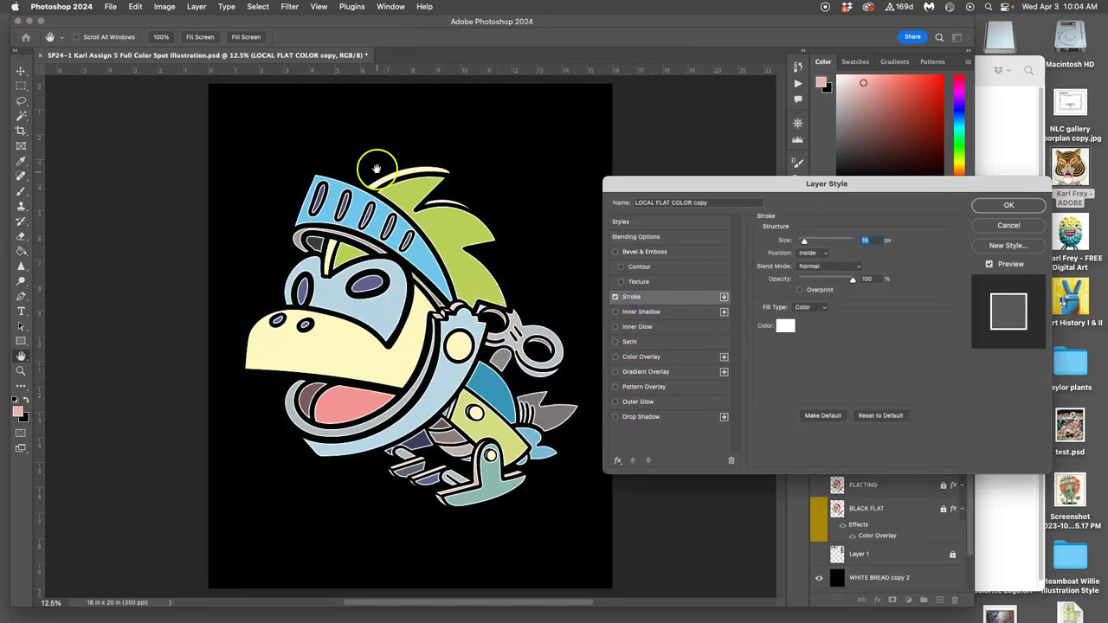
left_click(1015, 226)
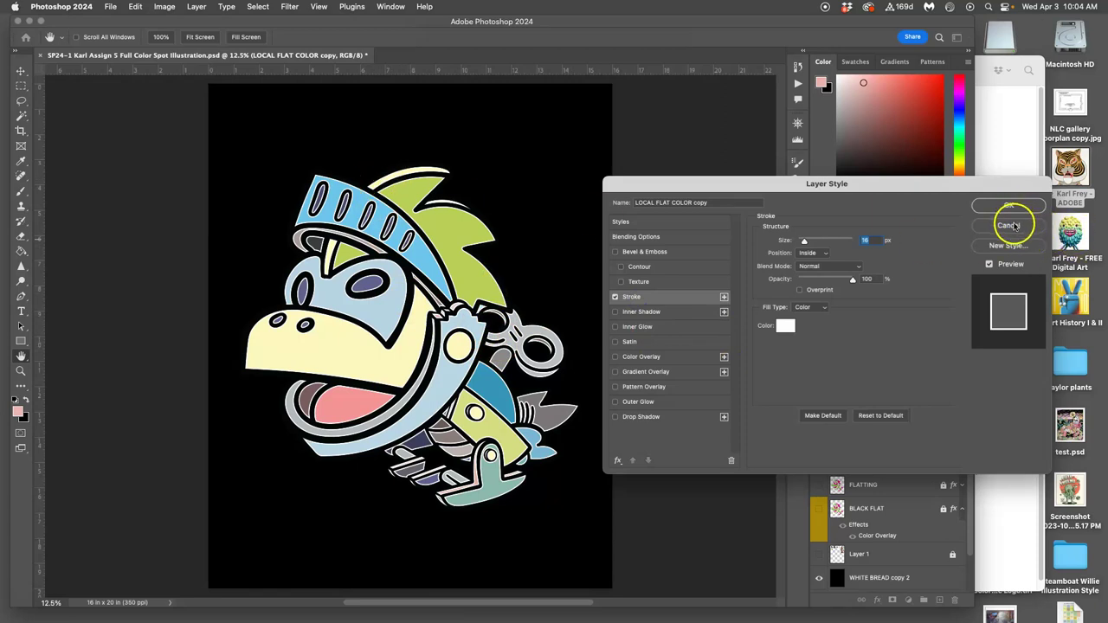
left_click(615, 403)
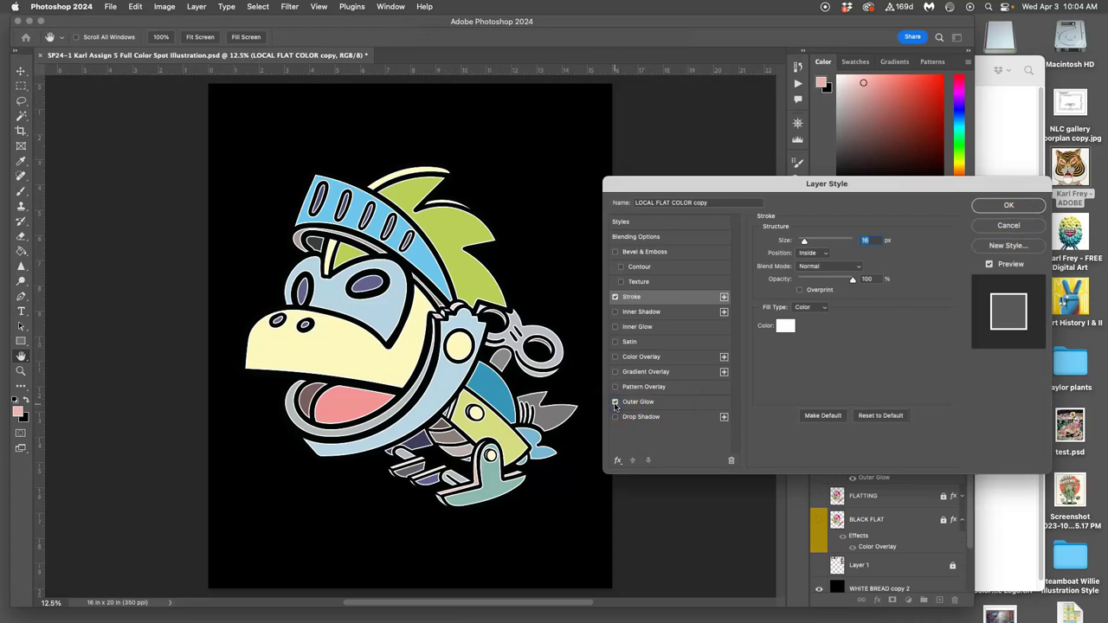
left_click(990, 227)
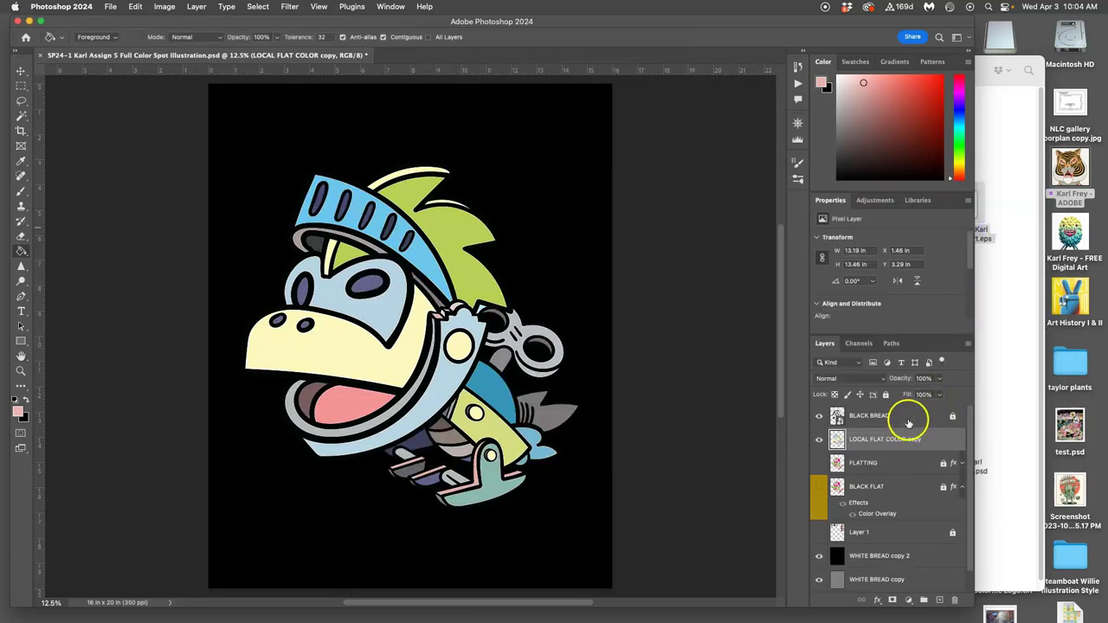
- Duplicate BLACK BREAD and LOCAL FLAT COLOR copy, then merge the colour copy into BLACK BREAD copy
left_click(909, 419)
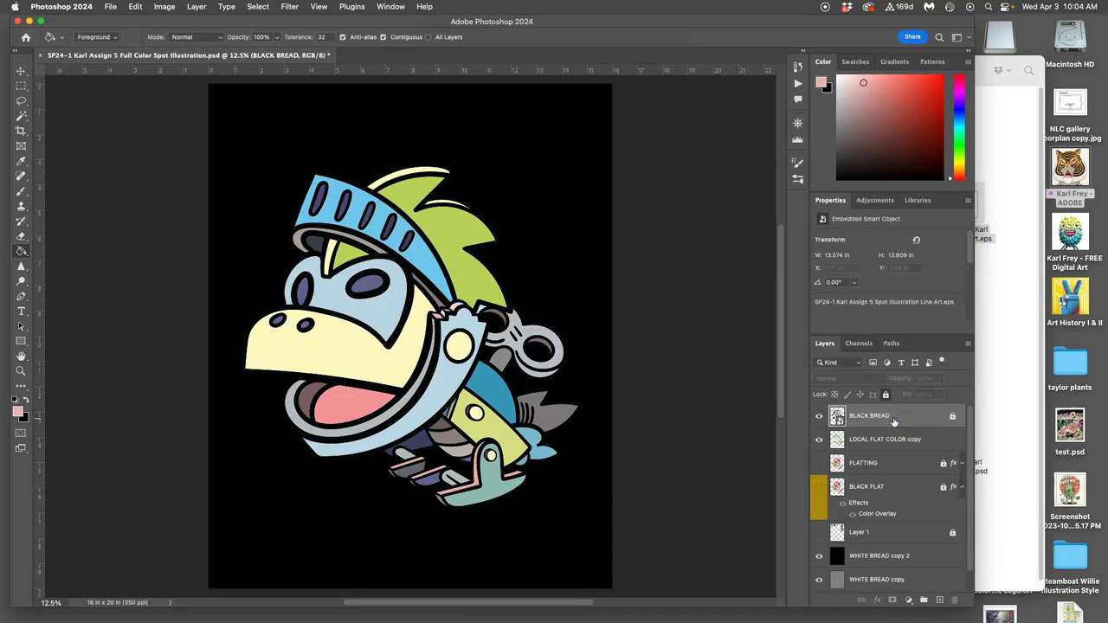
key("super+j")
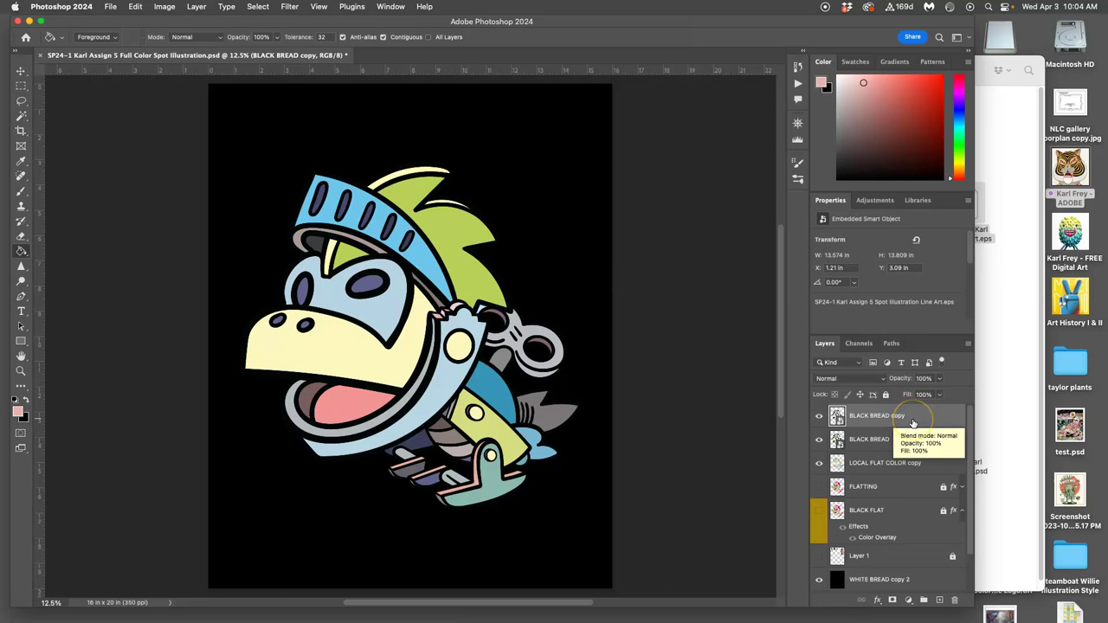
left_click(889, 463)
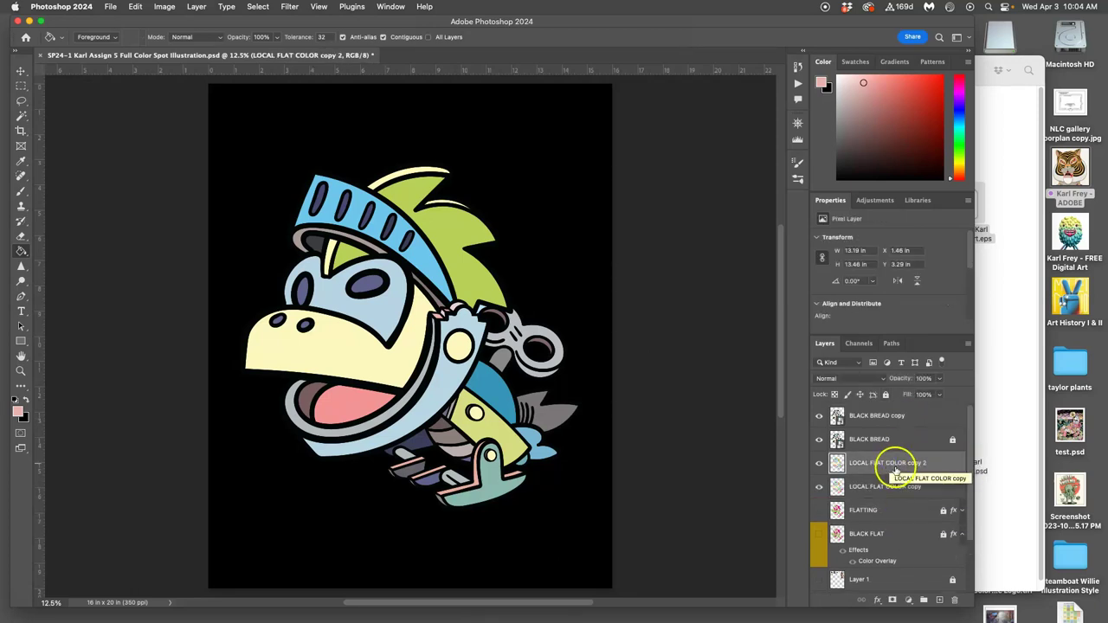
key("super+j")
left_click_drag(890, 465, 879, 430)
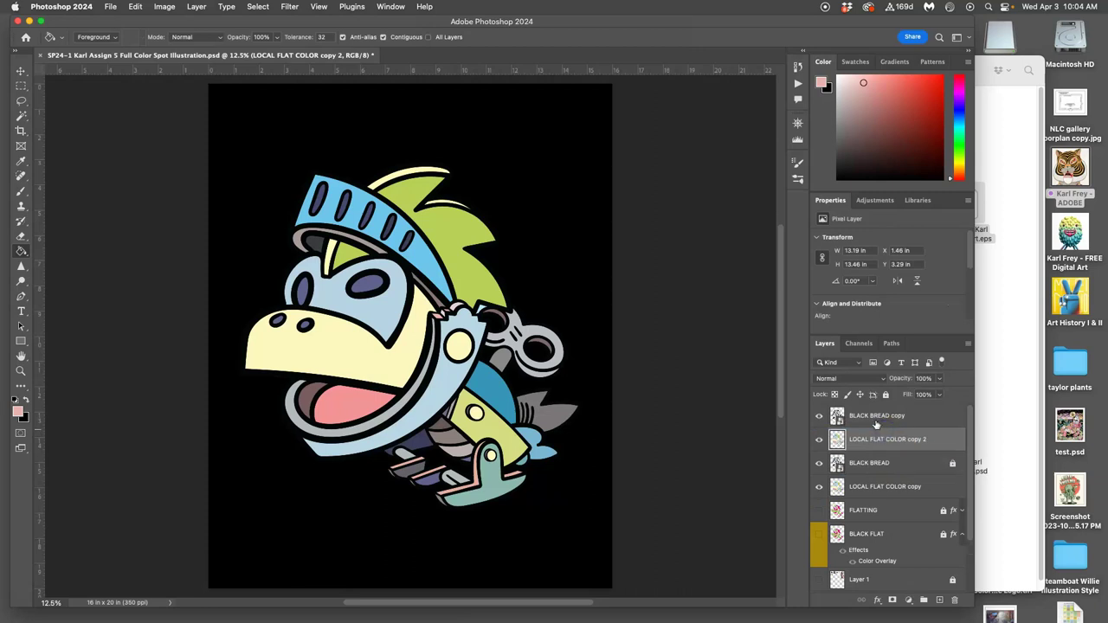
left_click(876, 419, "shift")
key("super+e")
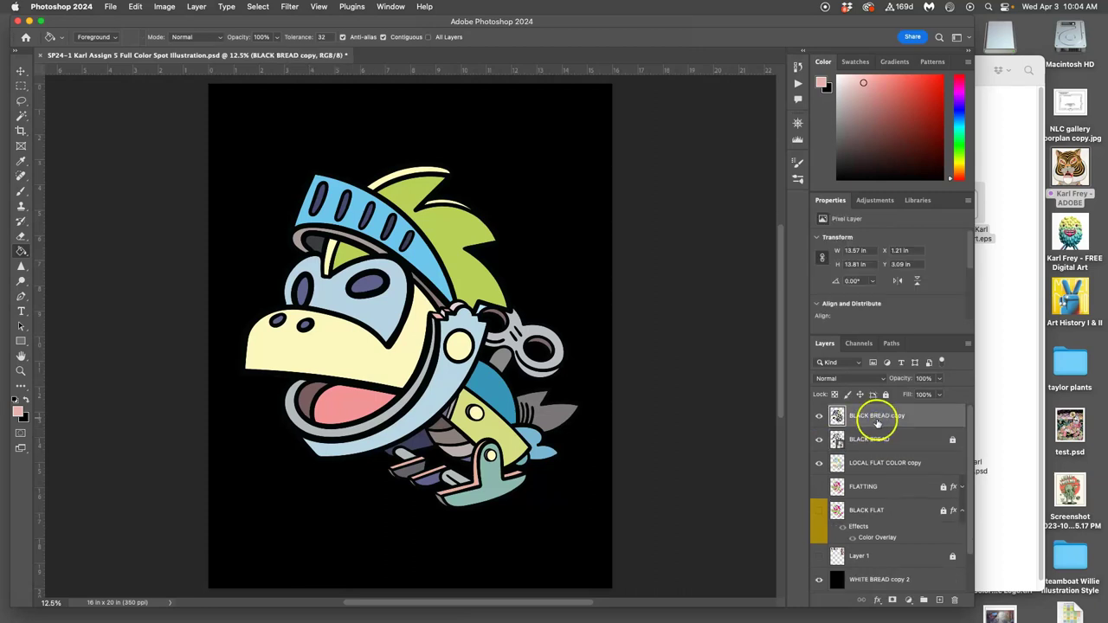
- Give the BLACK BREAD copy layer a white Color Overlay
double_click(927, 418)
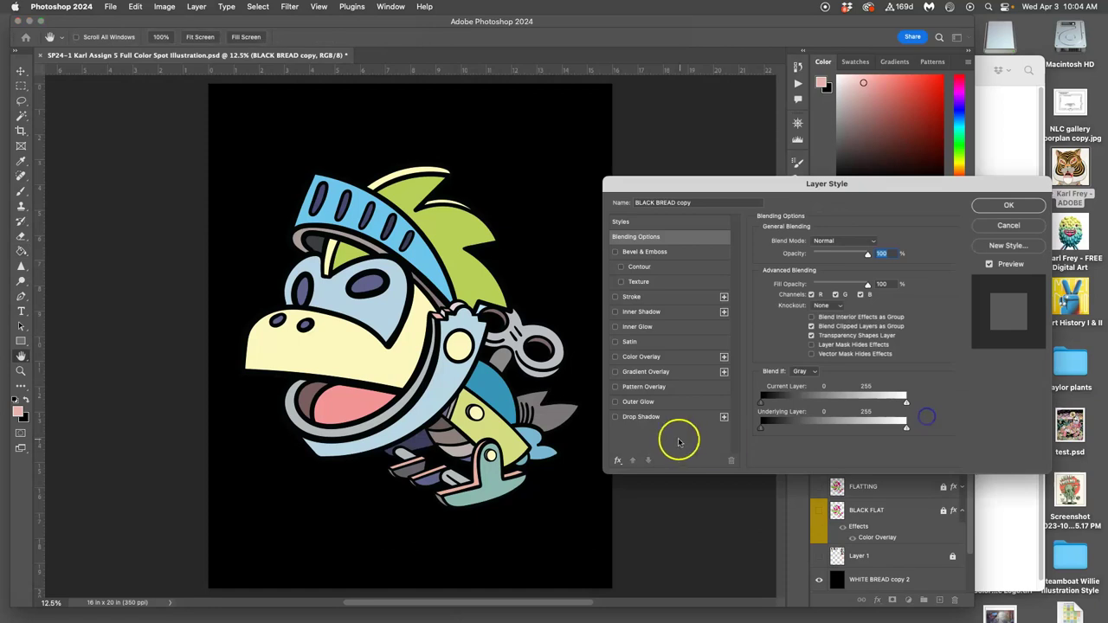
left_click(616, 357)
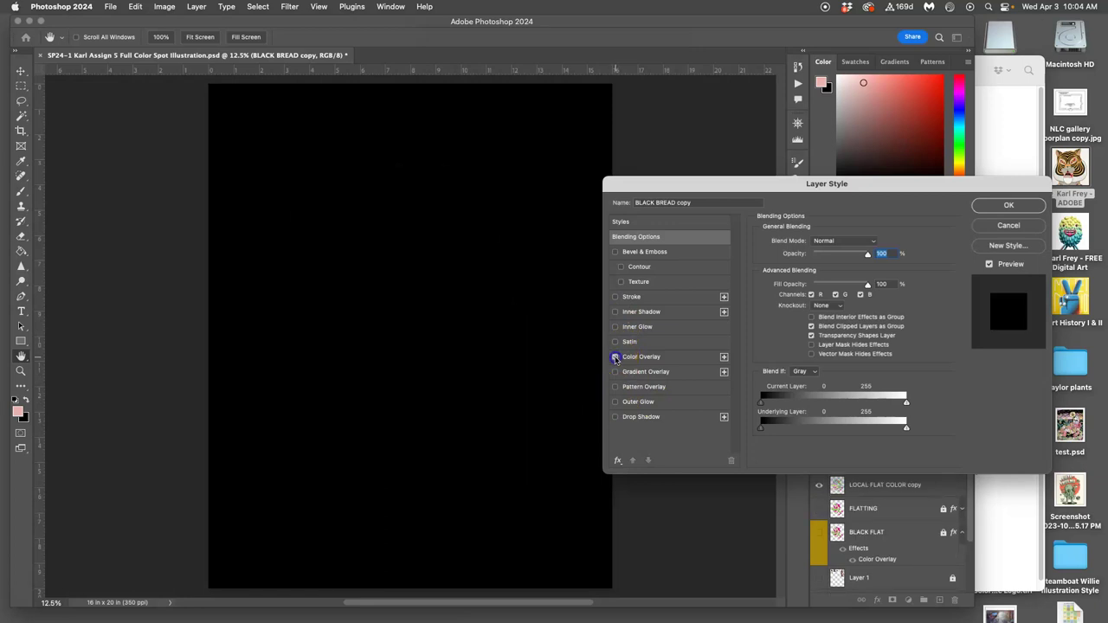
left_click(641, 356)
left_click(873, 242)
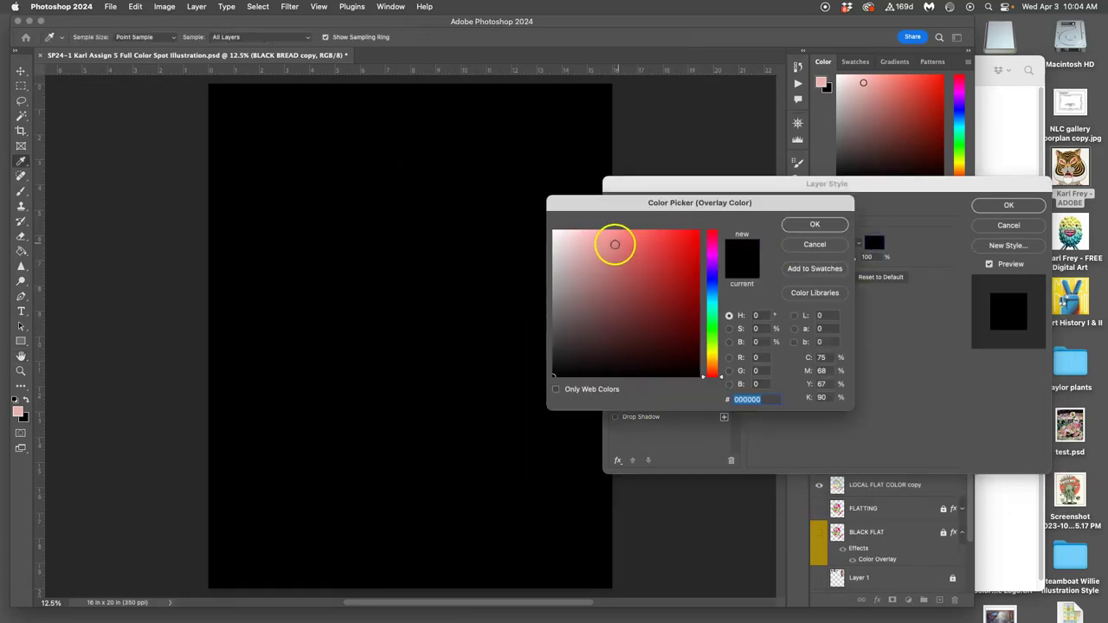
left_click_drag(608, 245, 555, 231)
left_click(822, 226)
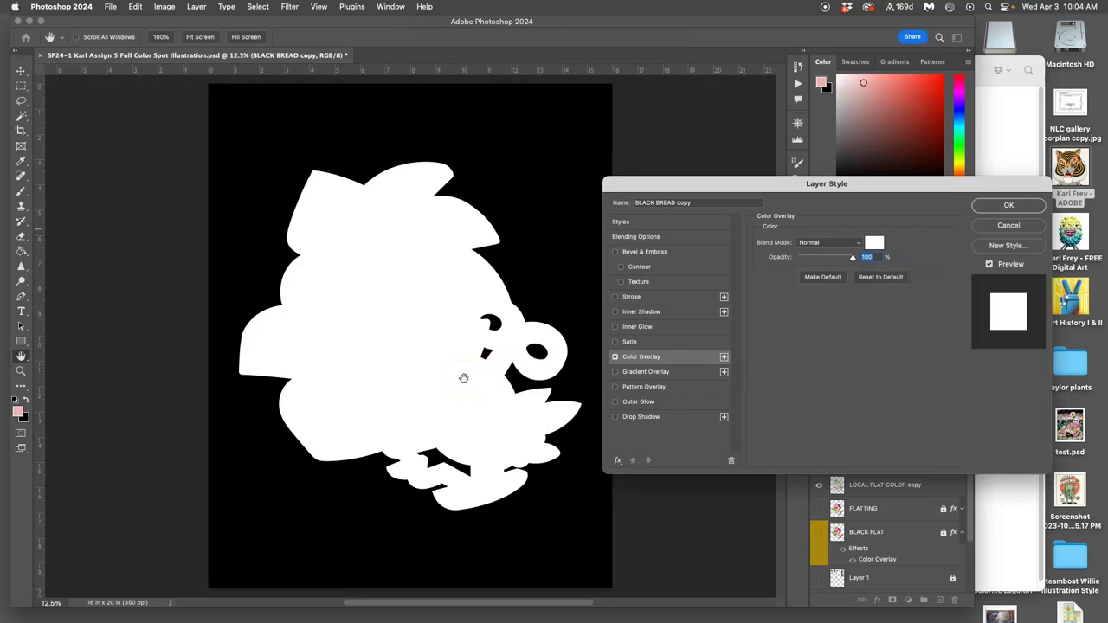
left_click(1003, 205)
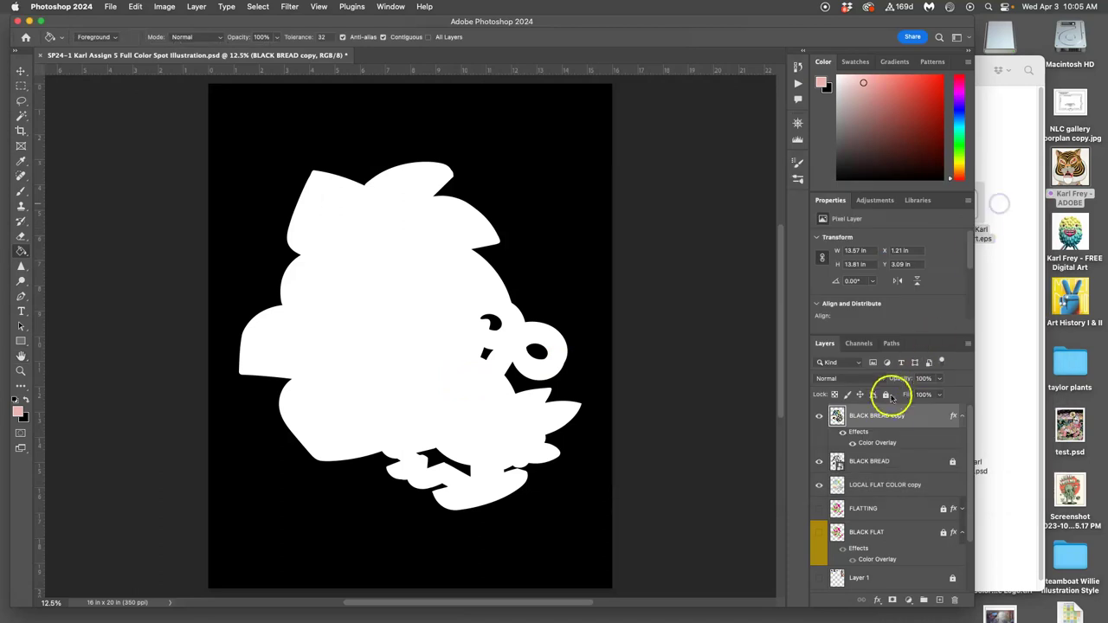
- Rename the white silhouette layer to BASE COAT
left_click(877, 417)
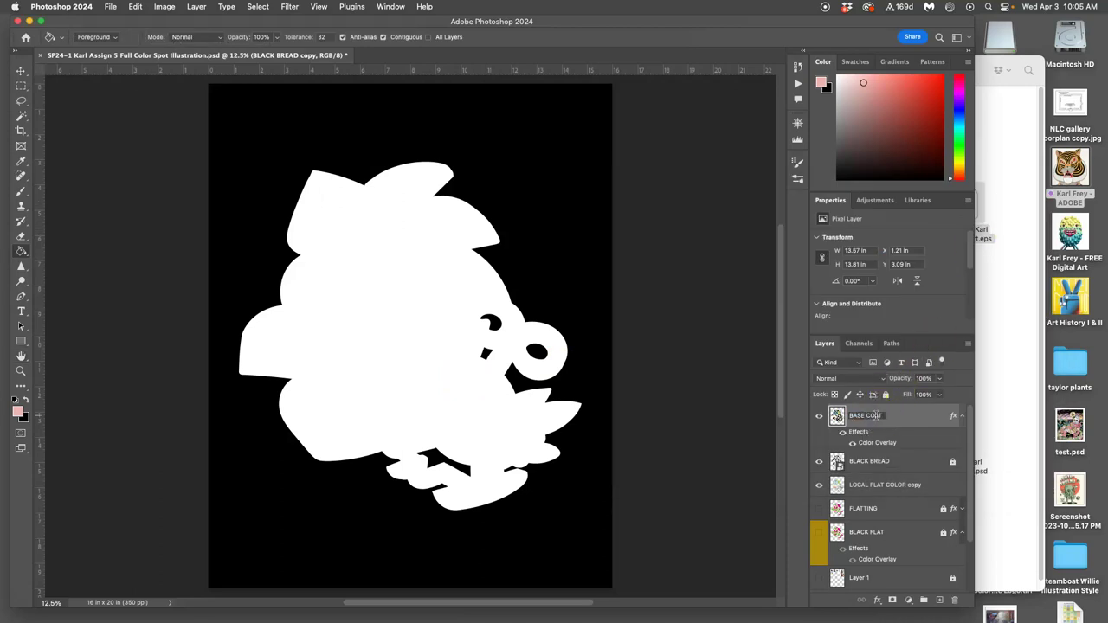
left_click(901, 420)
double_click(900, 420)
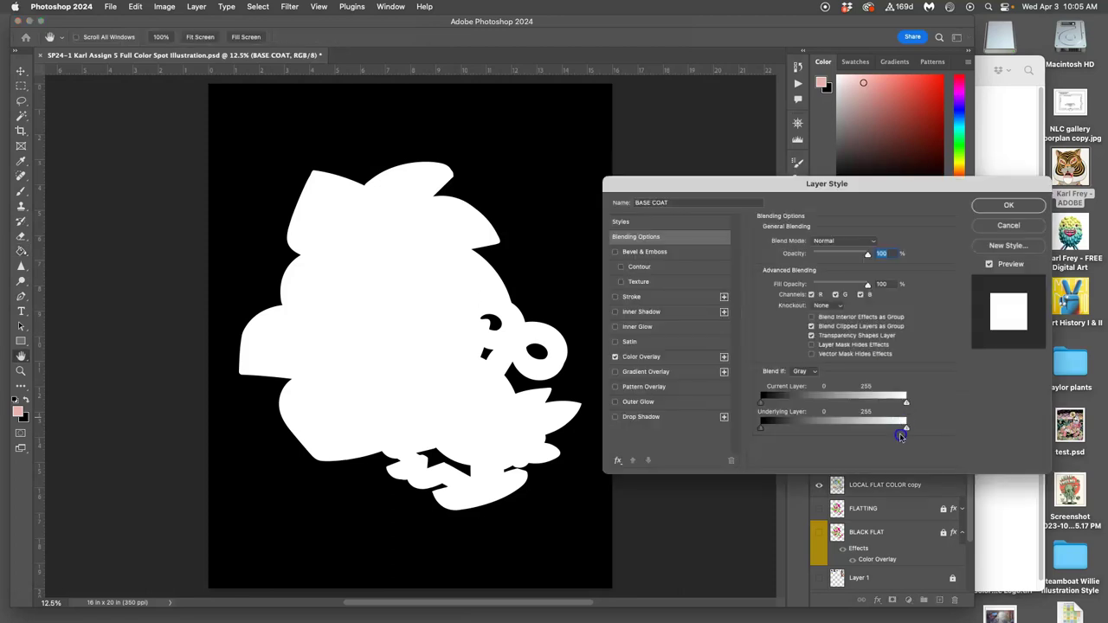
- Move the BASE COAT layer down to sit just above the black background
left_click(1008, 205)
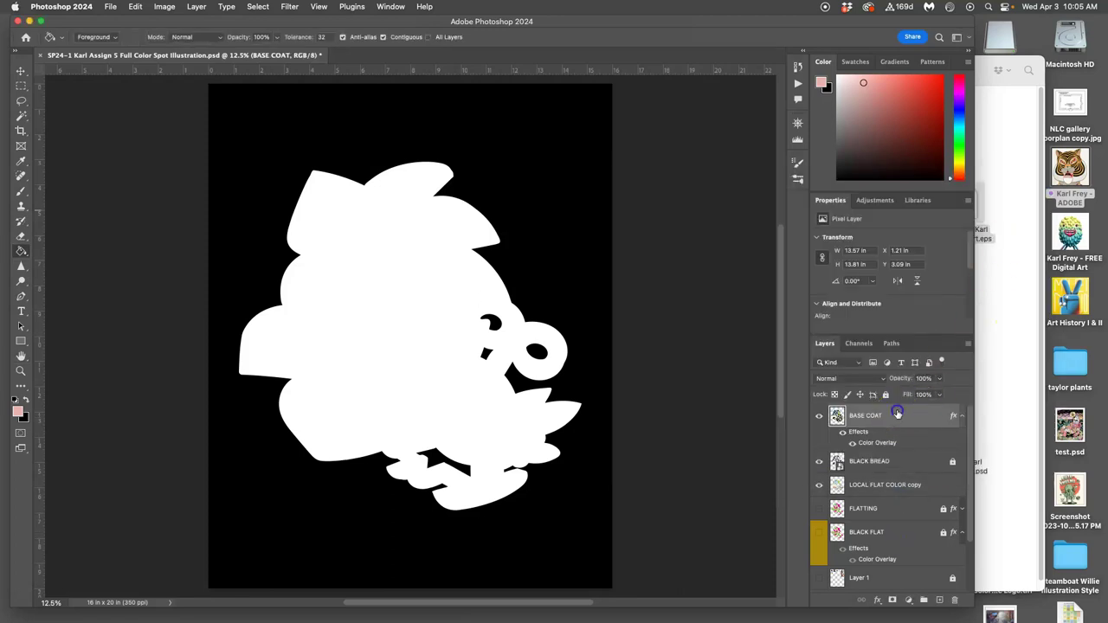
left_click_drag(875, 418, 874, 520)
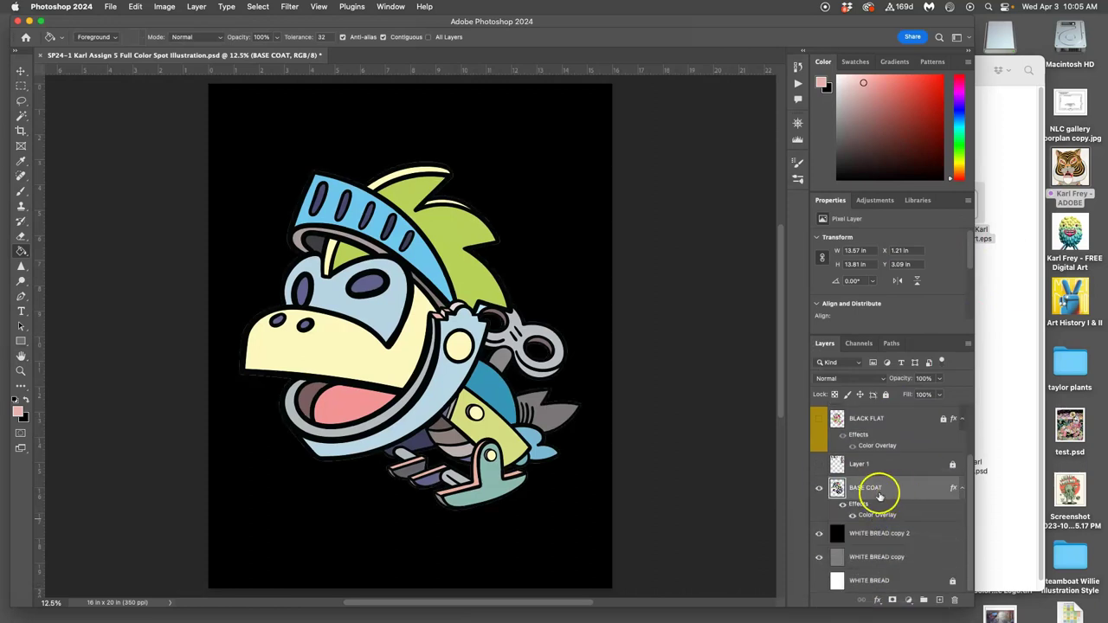
double_click(855, 504)
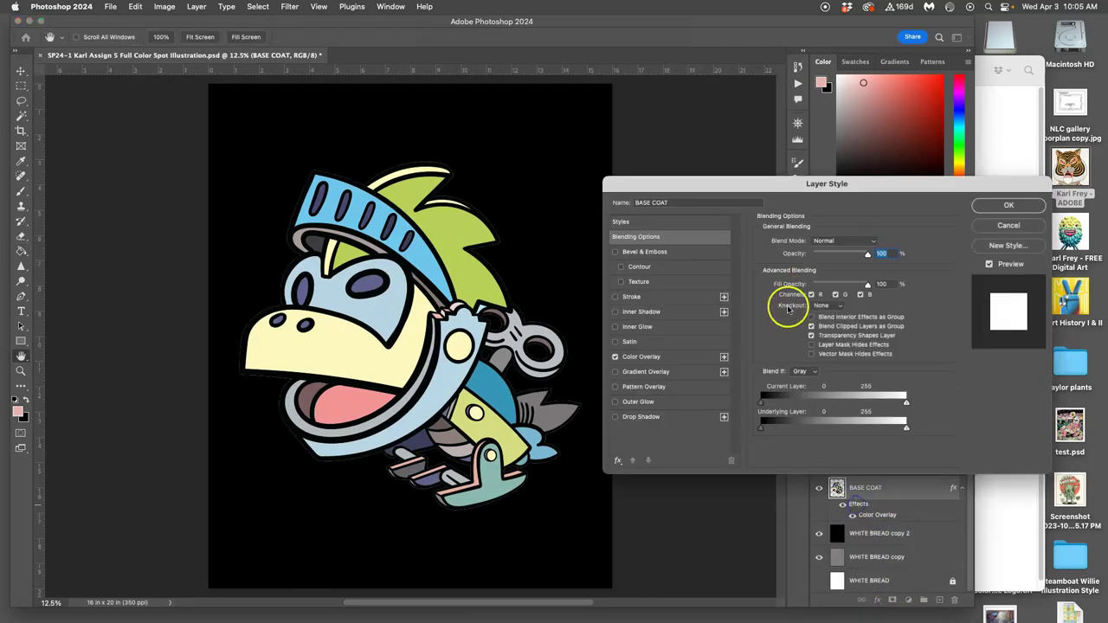
- Add an outside white Stroke to BASE COAT, settling on a 16 px size
left_click(616, 297)
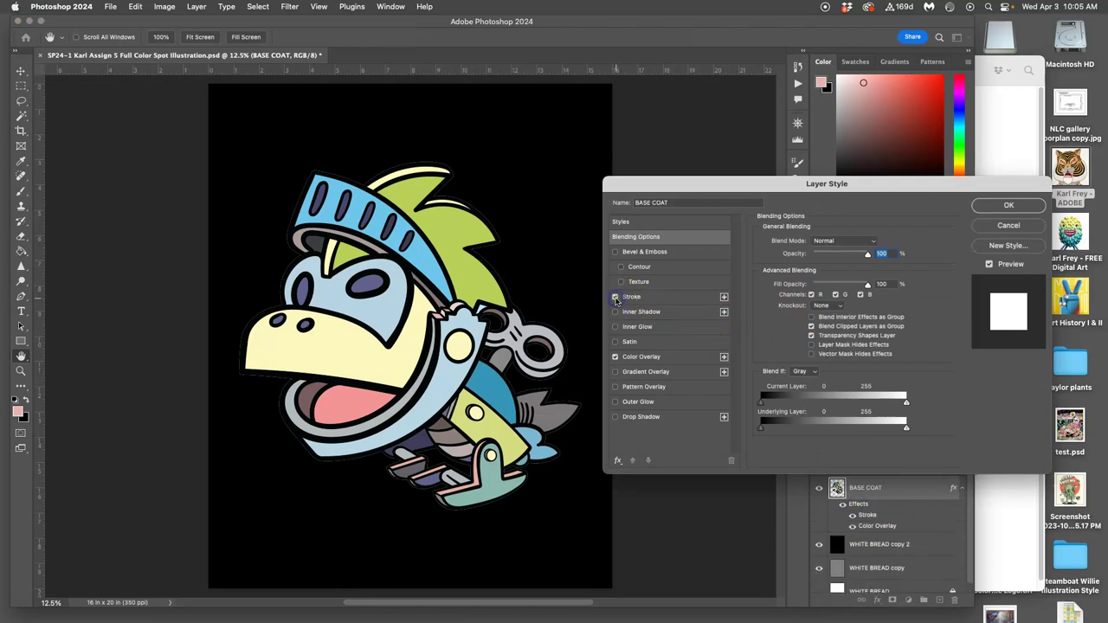
left_click(637, 297)
left_click_drag(831, 239, 803, 243)
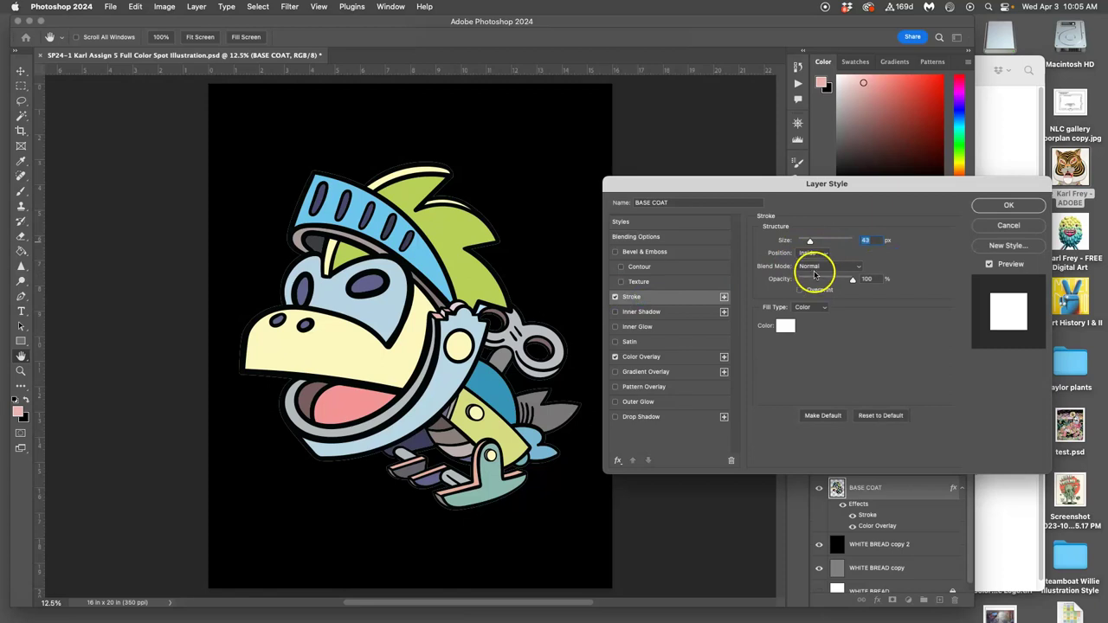
left_click(811, 252)
left_click(812, 243)
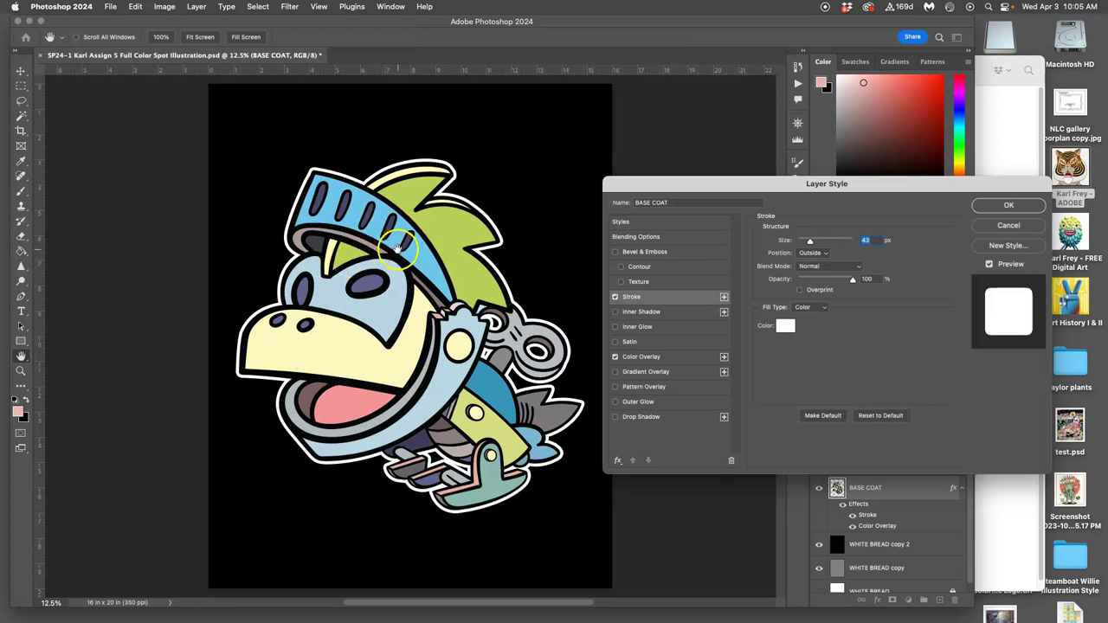
left_click(476, 271)
left_click(515, 225)
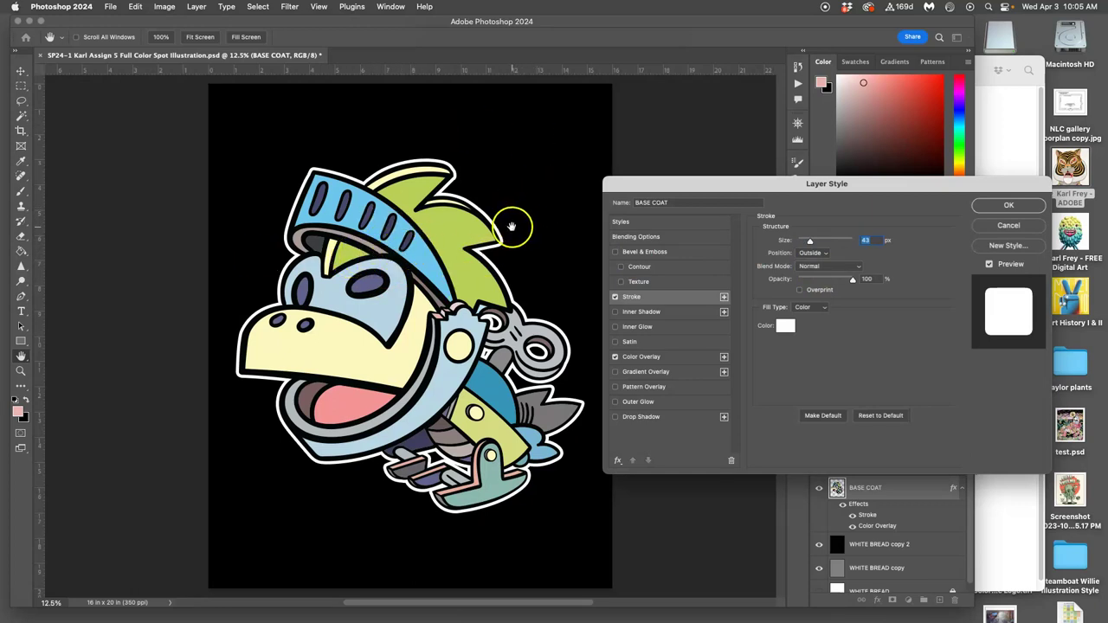
left_click(806, 279)
left_click_drag(810, 243, 805, 244)
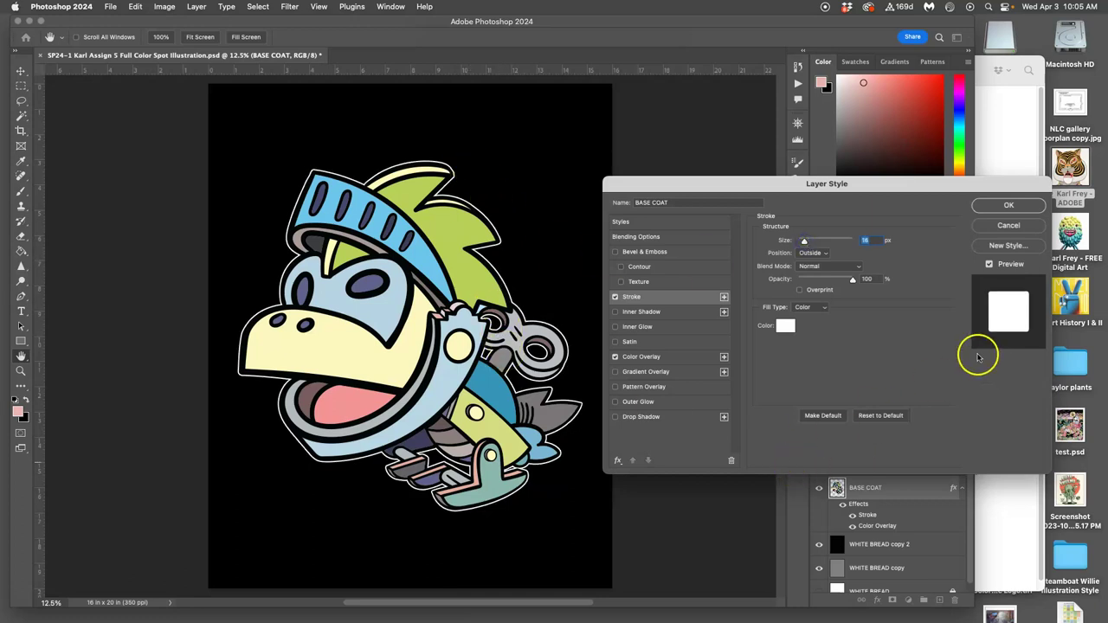
- Set a white Outer Glow with 100% opacity, 100% noise, 23% range and 109 px size
left_click(615, 402)
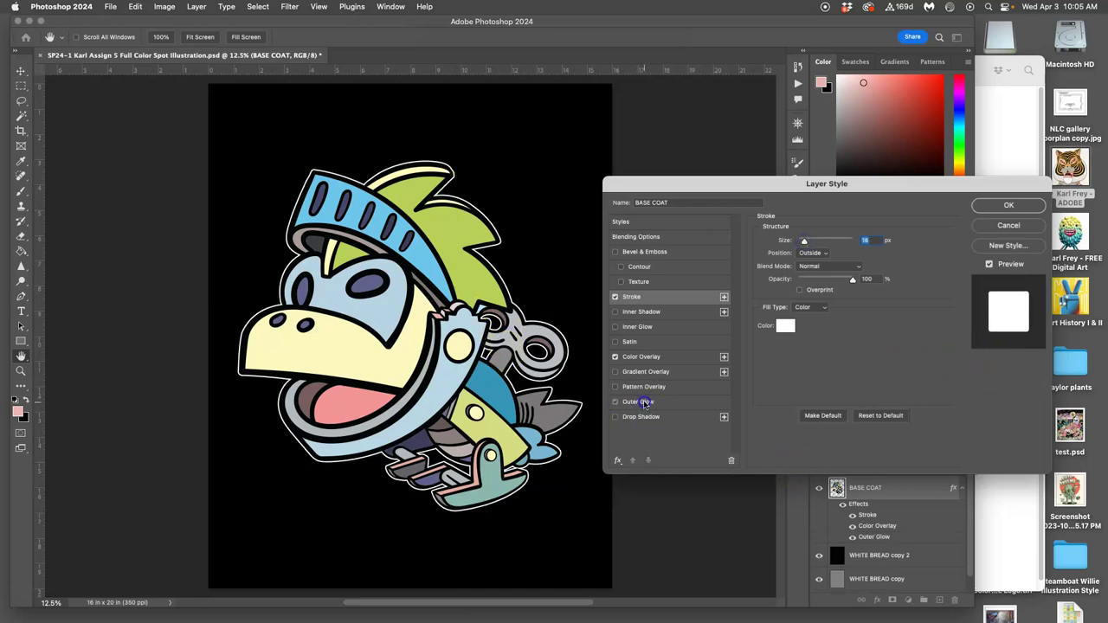
left_click(638, 402)
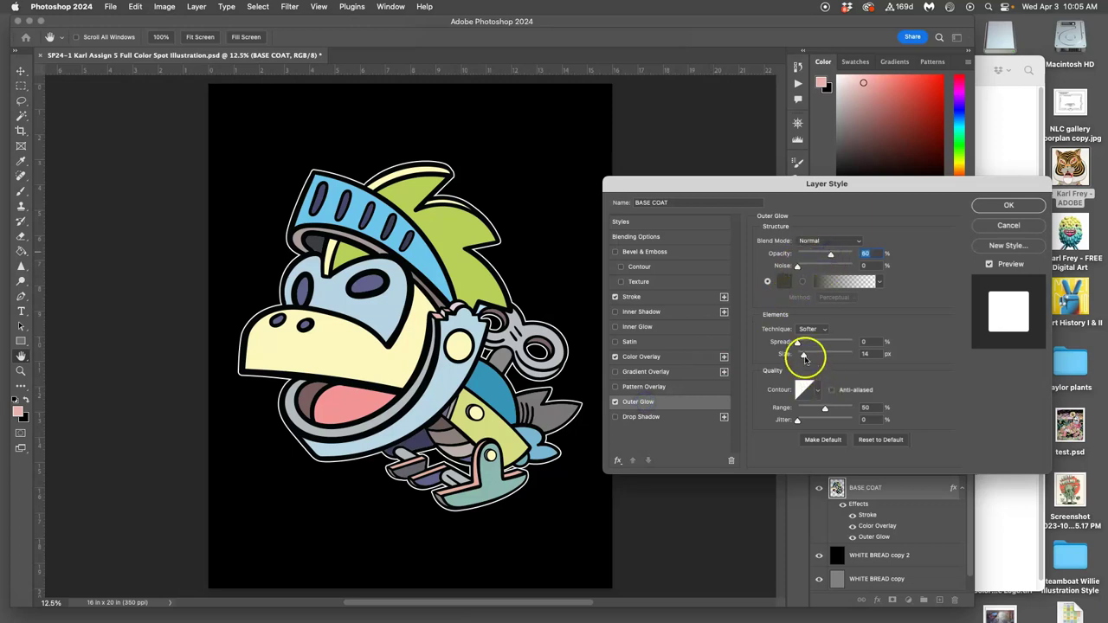
left_click_drag(805, 358, 837, 344)
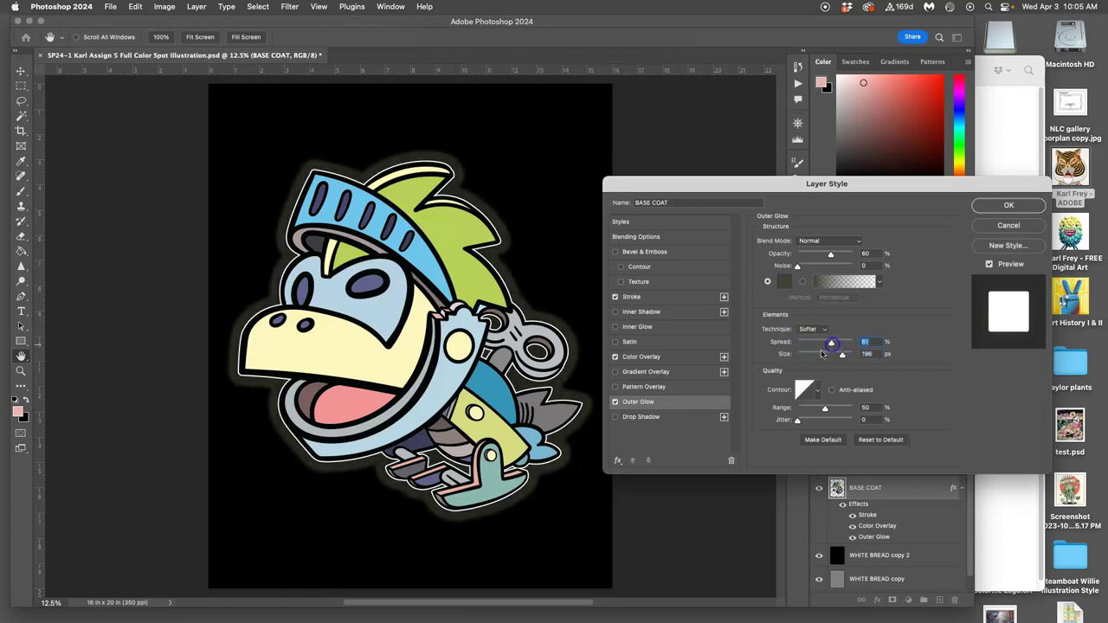
left_click_drag(828, 254, 869, 255)
left_click(787, 284)
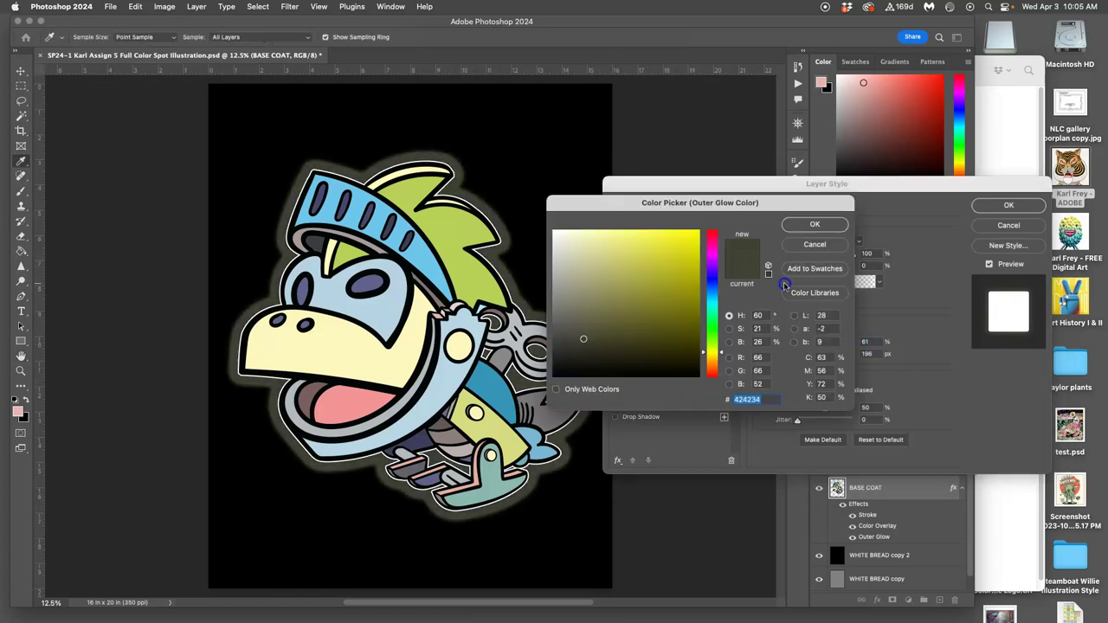
left_click_drag(659, 238, 528, 218)
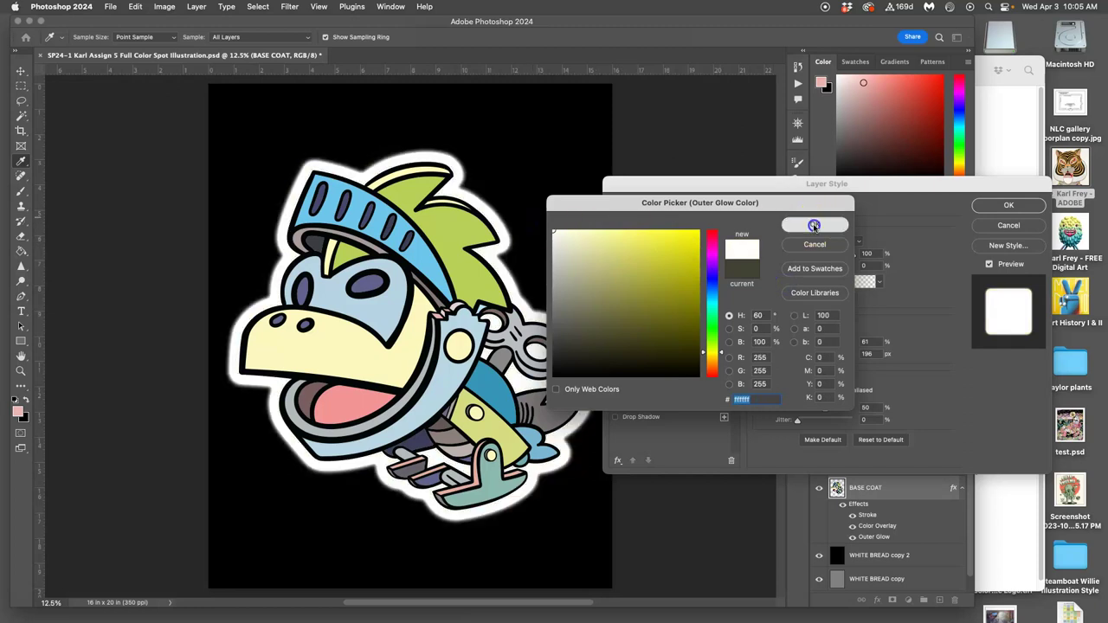
left_click(815, 224)
left_click_drag(825, 410, 809, 409)
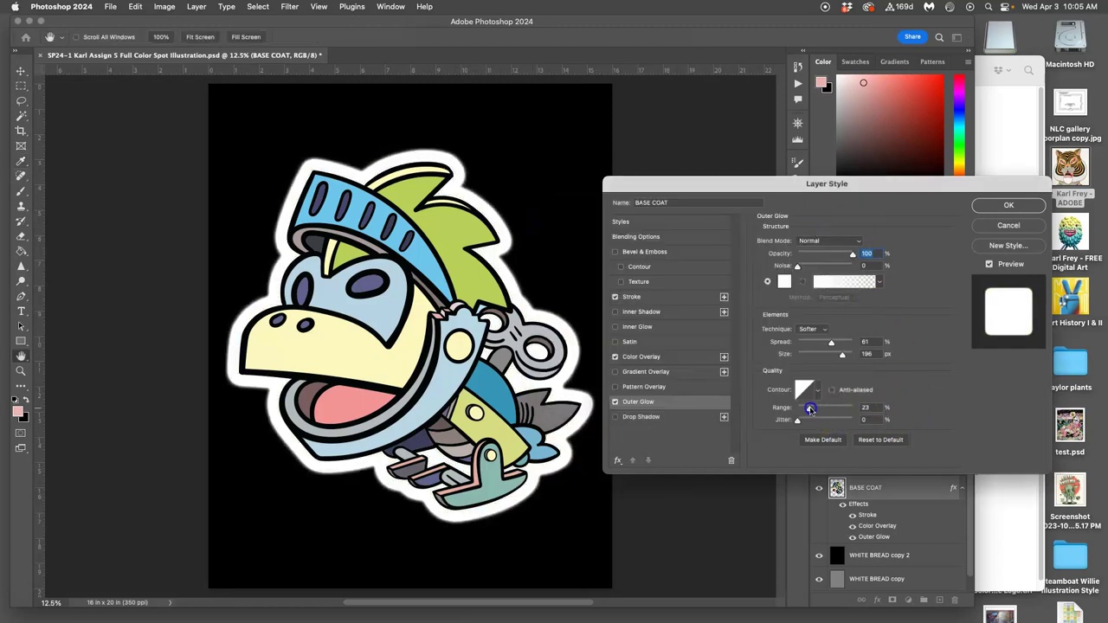
left_click_drag(806, 269, 857, 266)
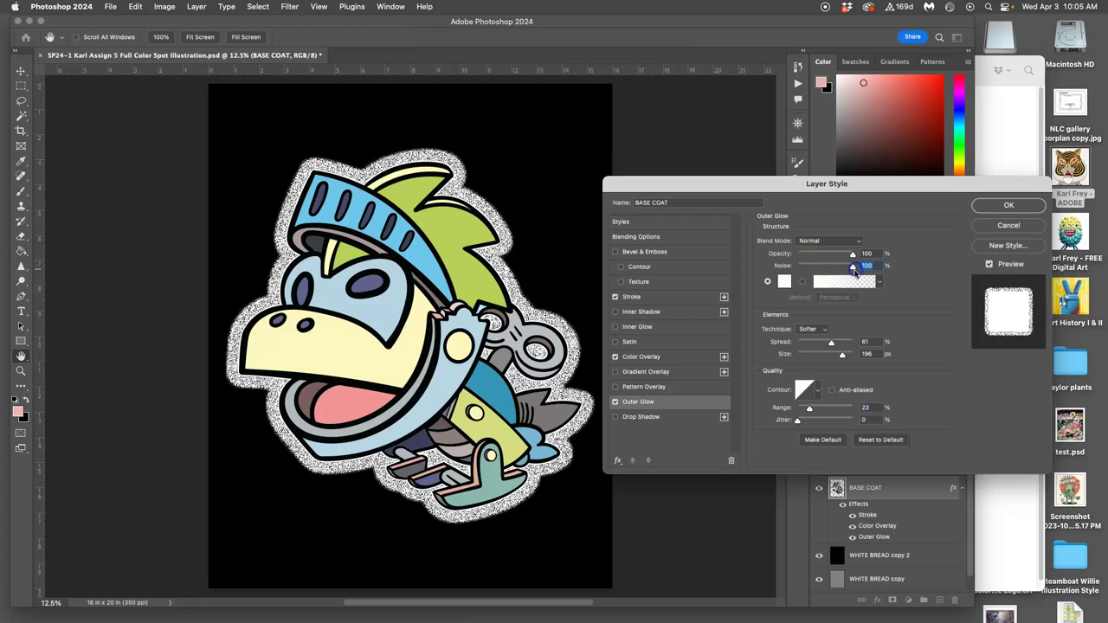
left_click_drag(844, 356, 794, 344)
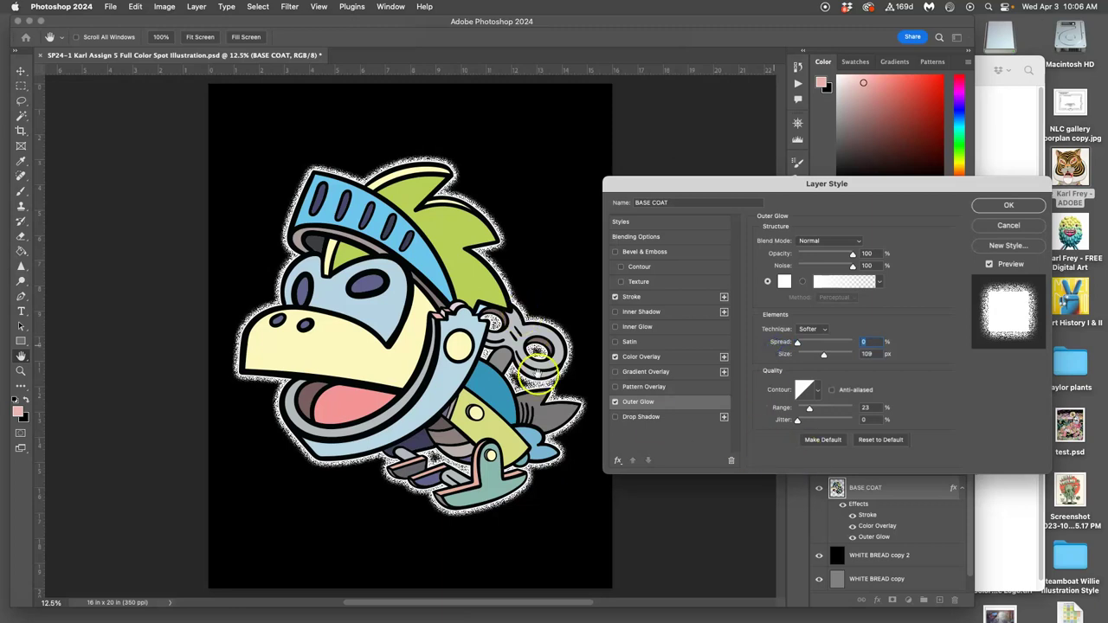
- Compare the layer effects, leaving the Stroke visible and the Outer Glow hidden
left_click(1005, 205)
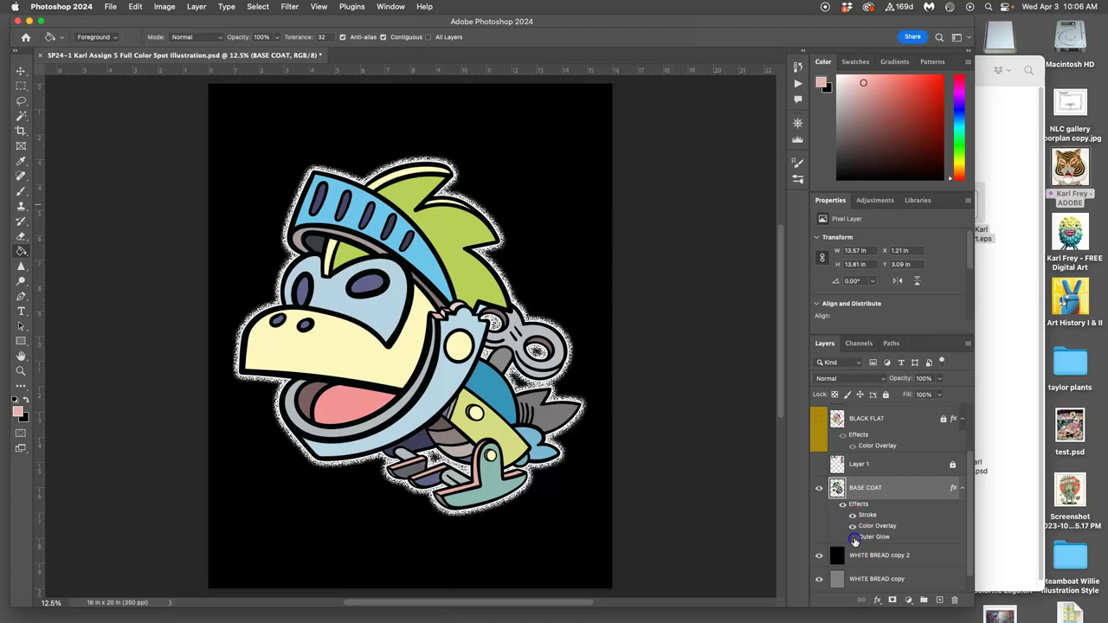
left_click(853, 537)
left_click(853, 537)
left_click(853, 516)
left_click(852, 518)
left_click(853, 518)
left_click(853, 538)
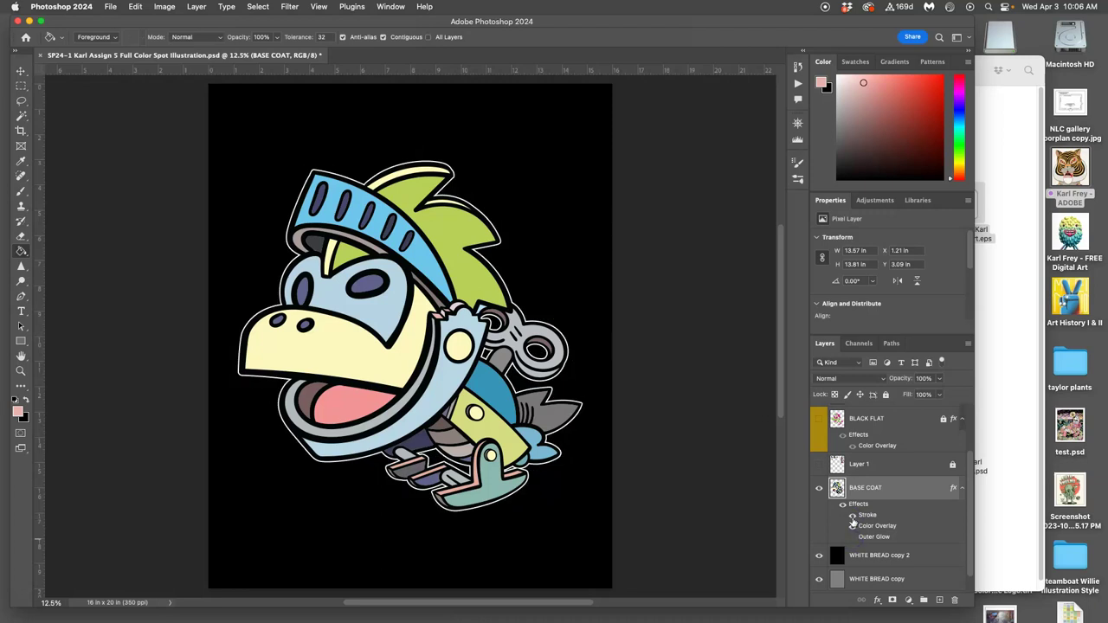
- Rename the layer to BASE COAT & OFFSET
left_click(874, 490)
left_click(926, 495)
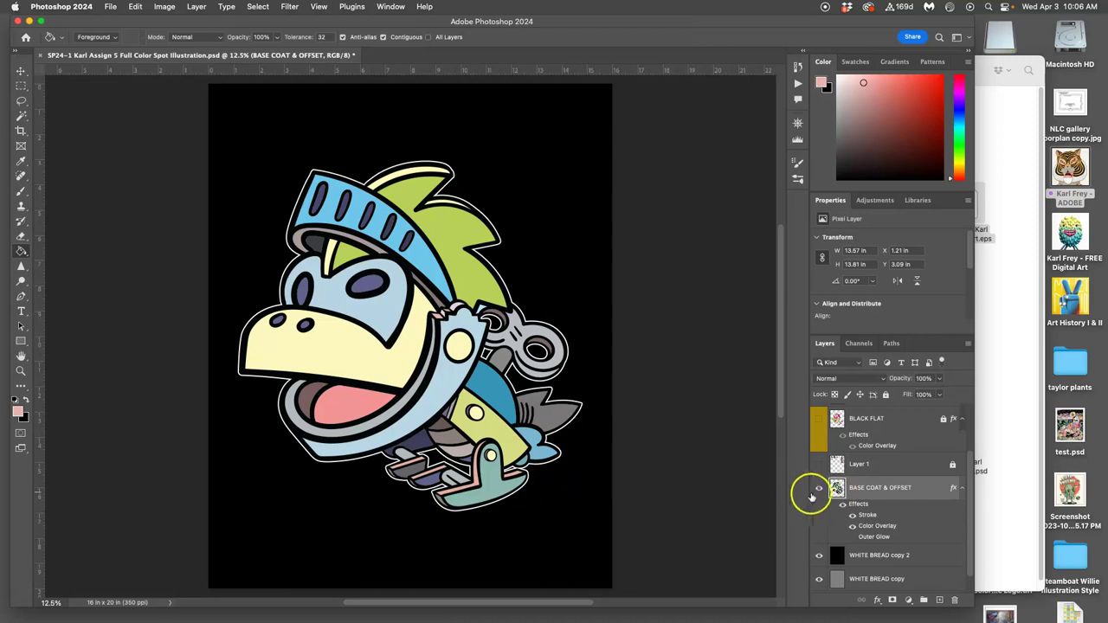
scroll(891, 495, "down", 1)
- Hide the black and gray backgrounds and save a transparent PNG copy into Assignment #5
left_click_drag(816, 537, 819, 558)
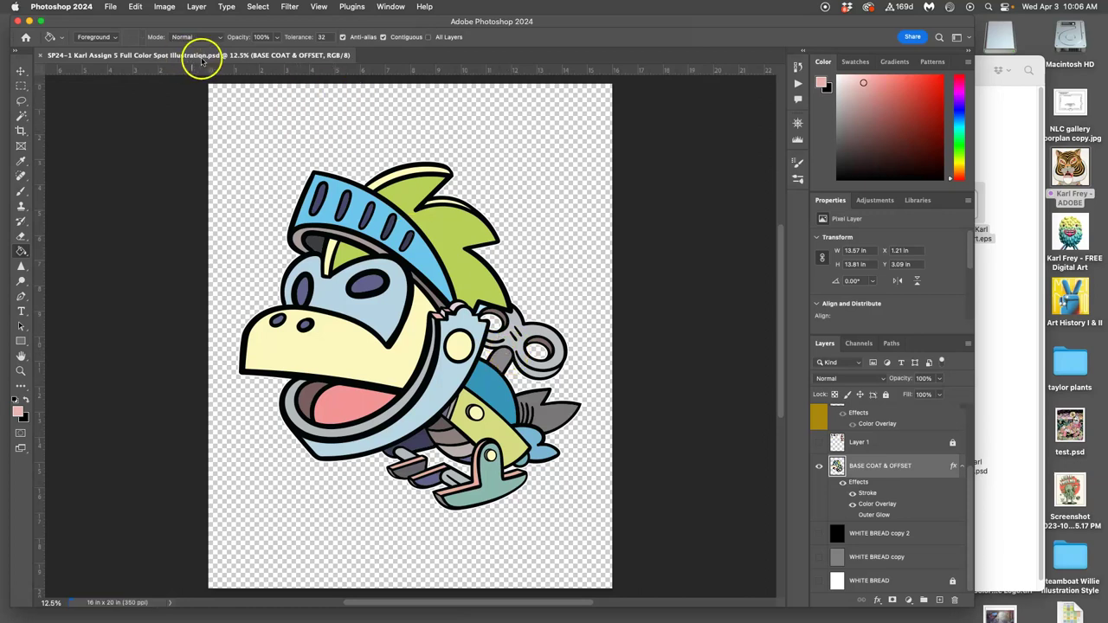
left_click(110, 9)
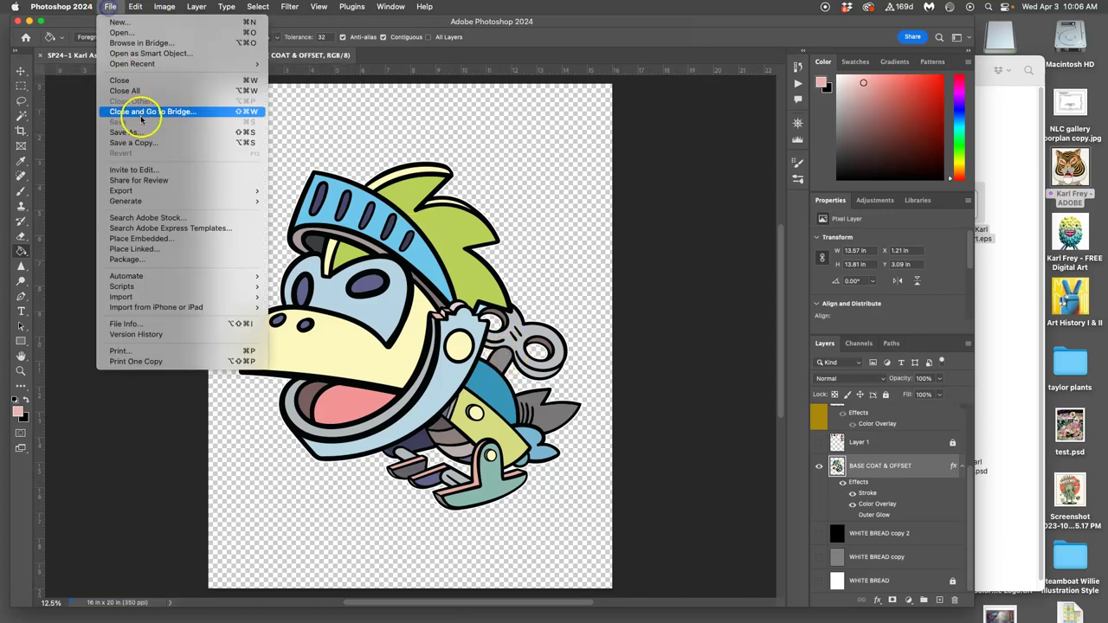
left_click(131, 140)
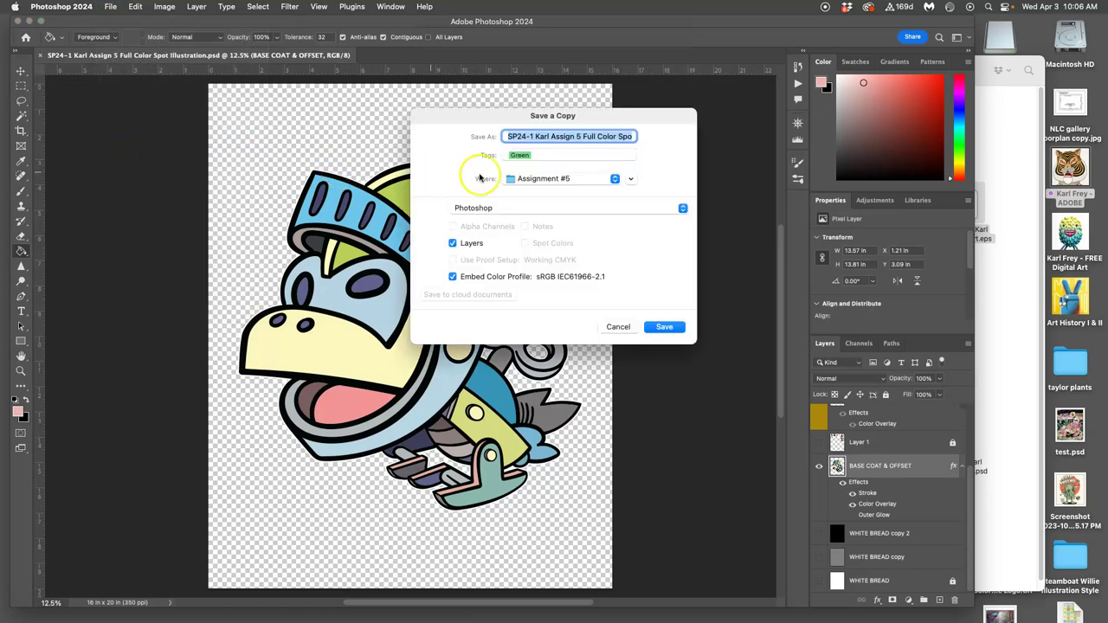
left_click(528, 208)
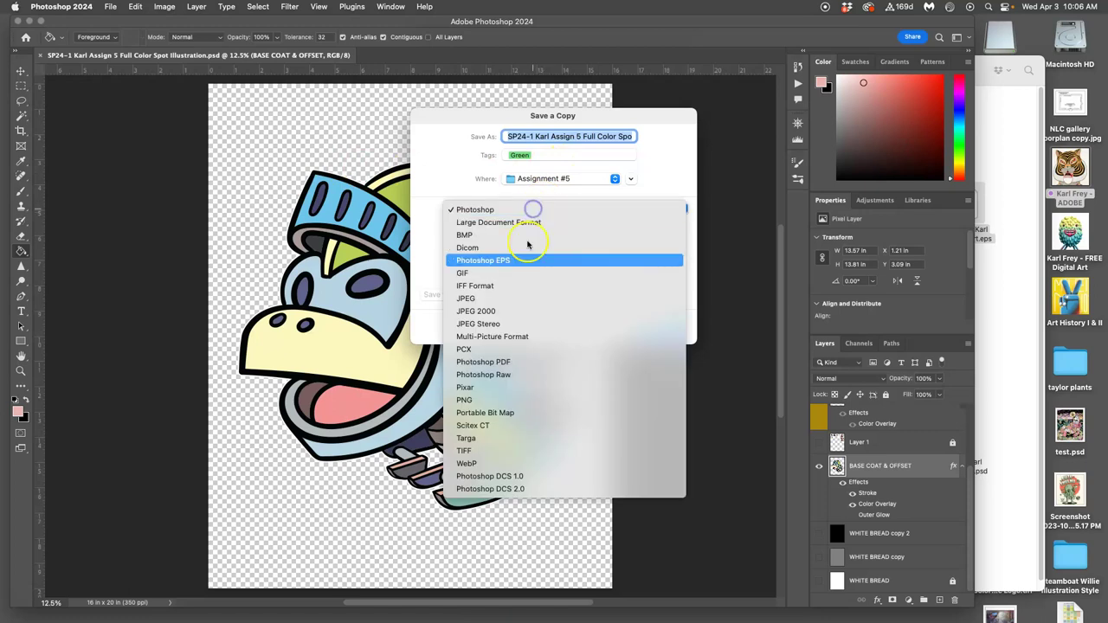
left_click(507, 399)
left_click(660, 327)
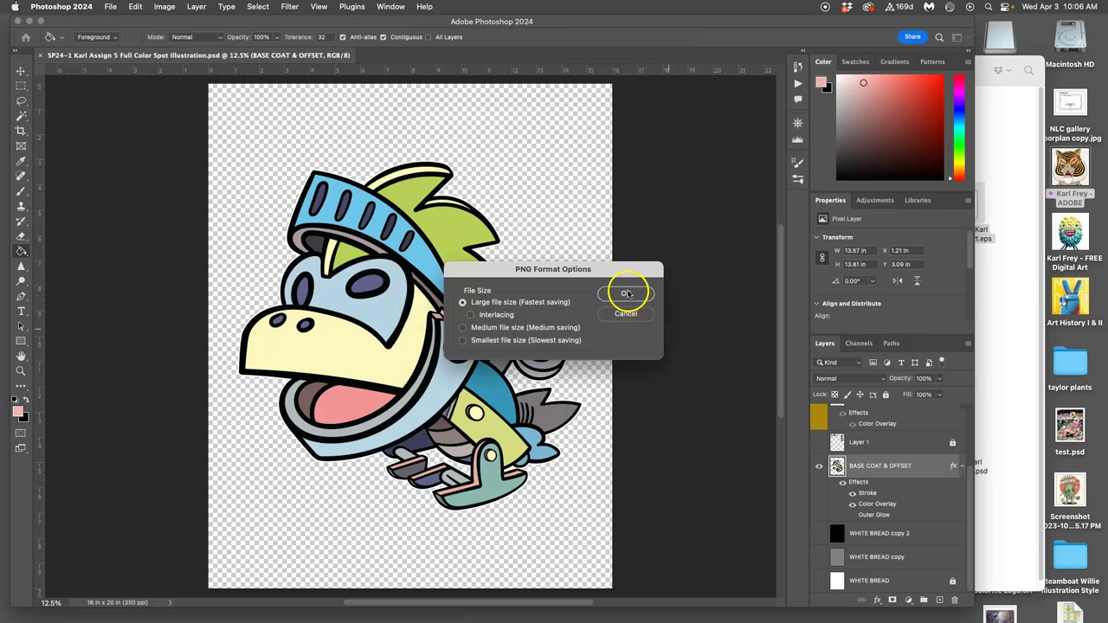
left_click(627, 293)
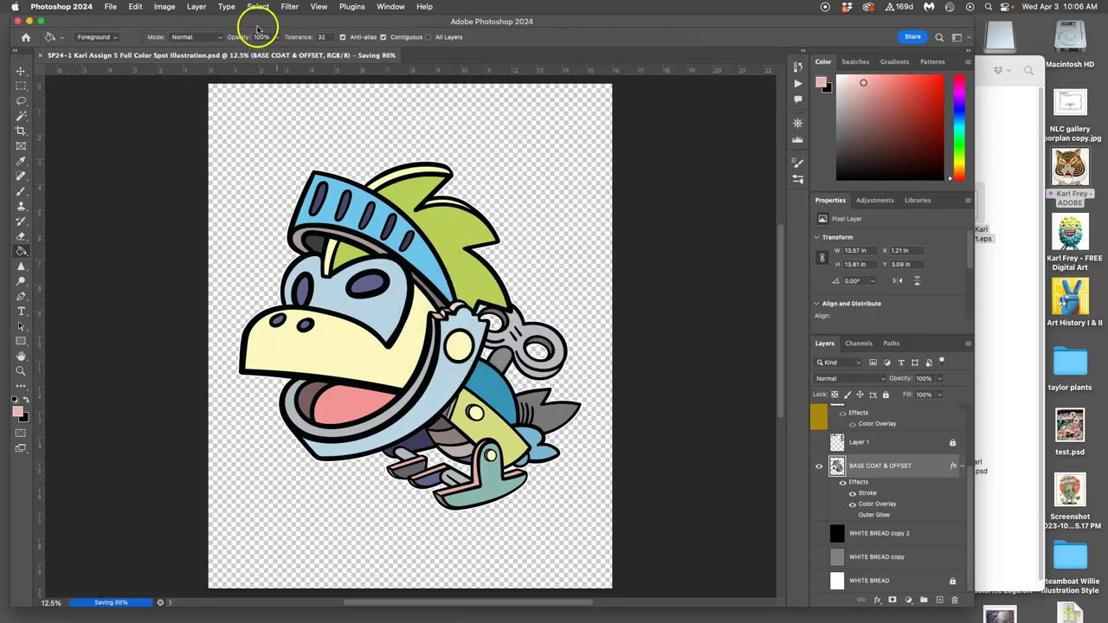
left_click_drag(260, 25, 289, 413)
mouse_move(12, 218)
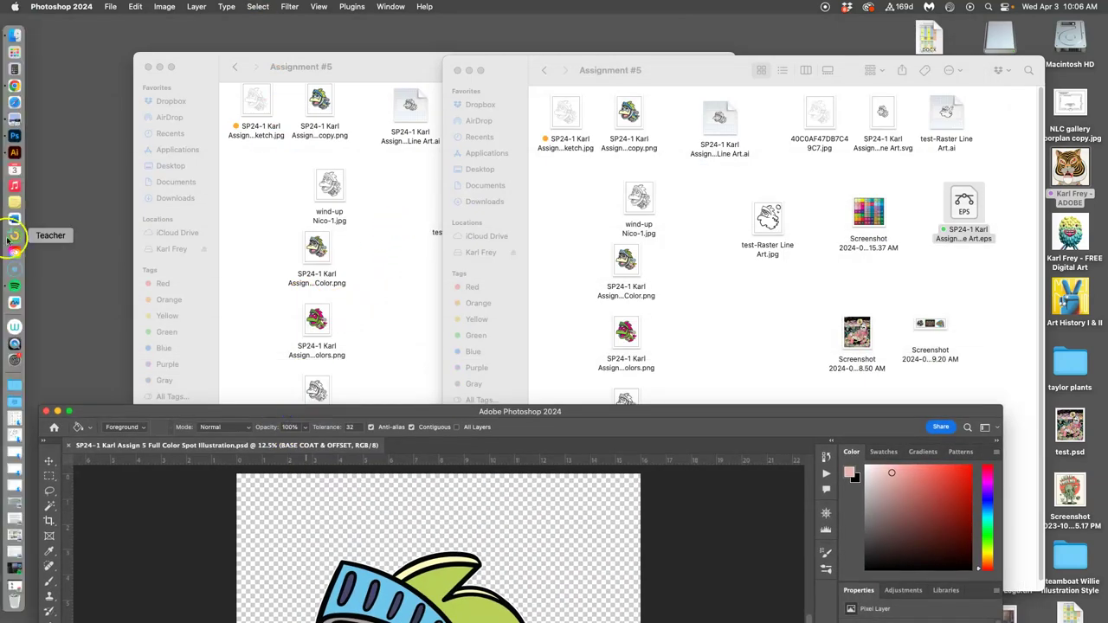
- Edit the Canvas discussion post, placing the cursor after the Local Flat Color caption
left_click(14, 87)
scroll(621, 272, "up", 10)
scroll(621, 272, "up", 3)
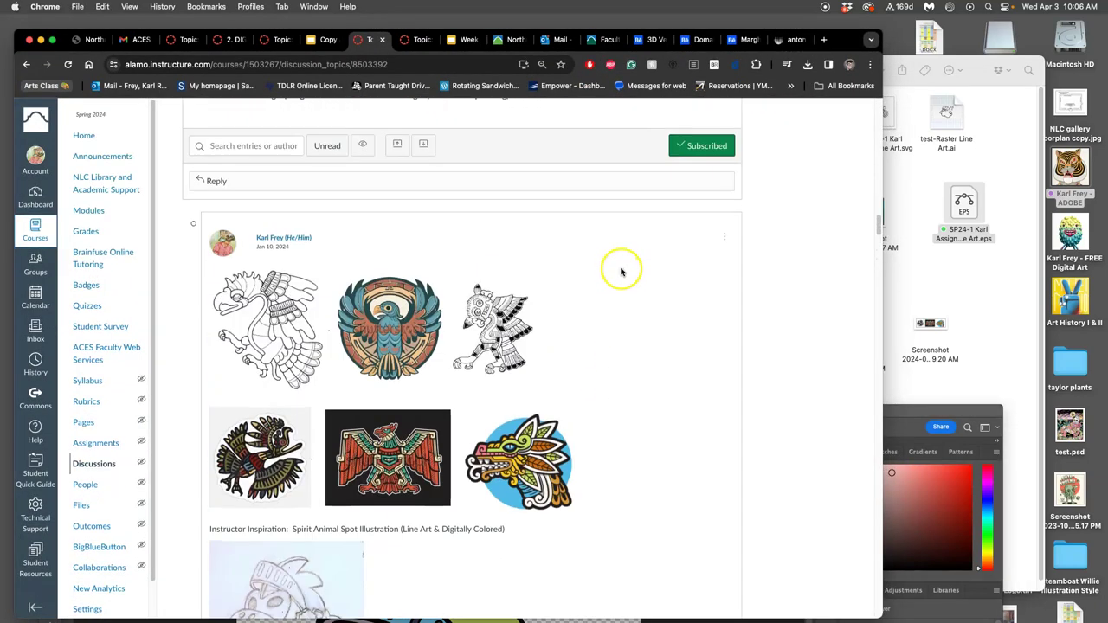
left_click(723, 238)
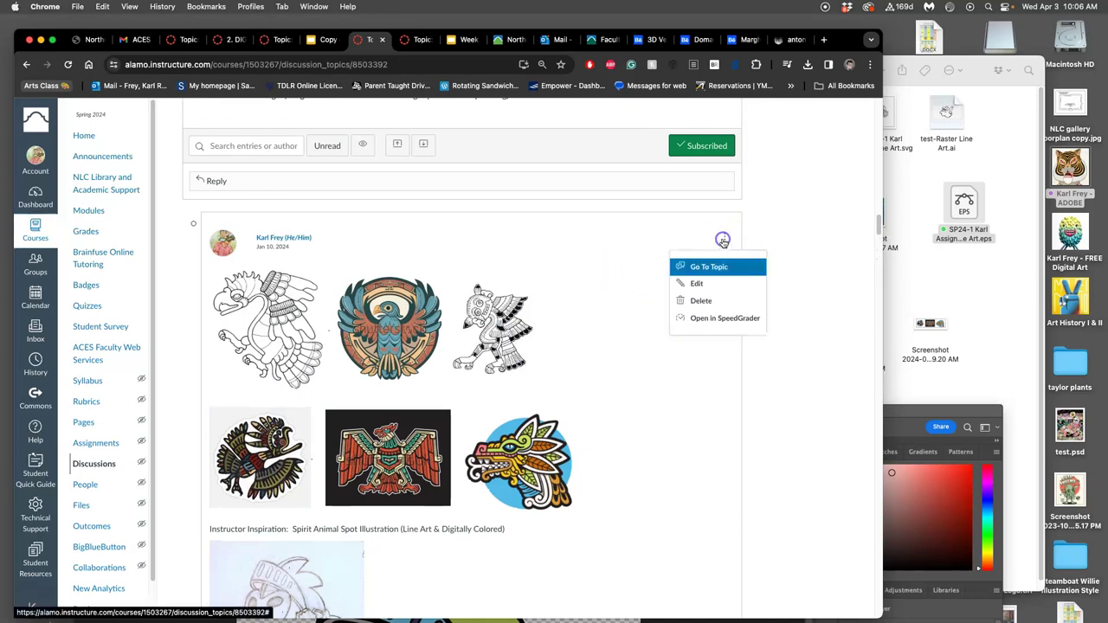
left_click(698, 285)
scroll(433, 377, "down", 5)
scroll(433, 377, "up", 3)
left_click(406, 389)
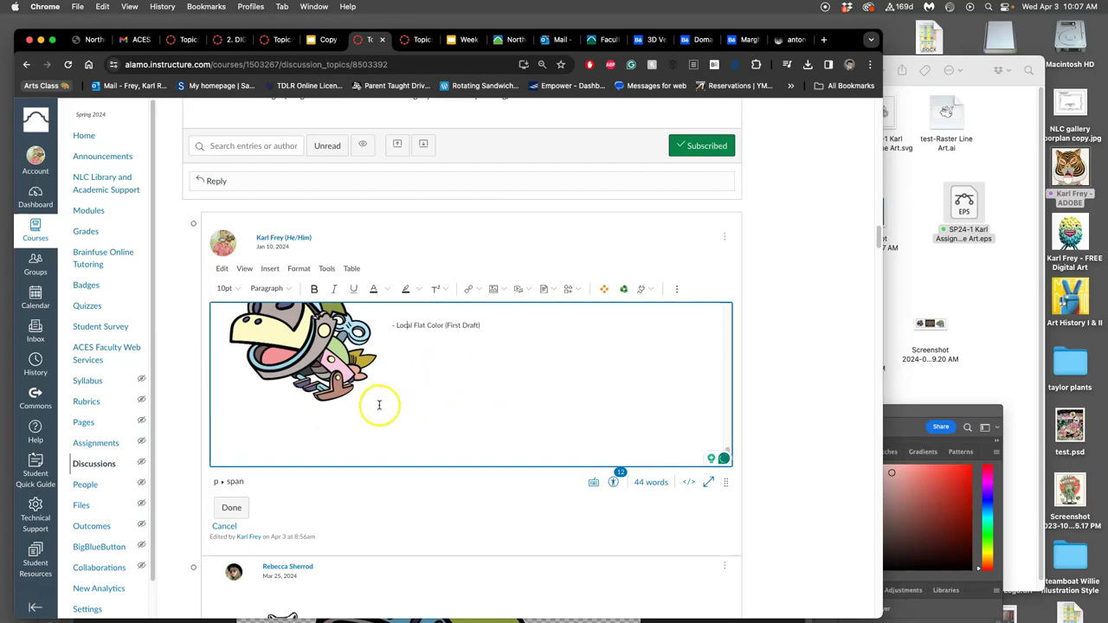
left_click(497, 335)
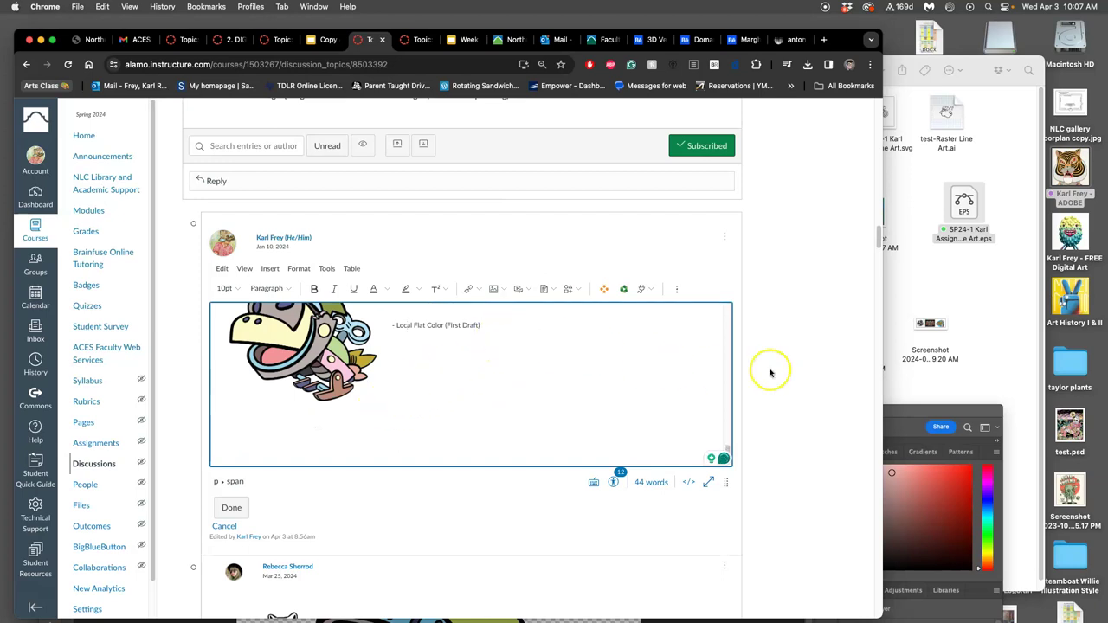
- Insert the saved knight PNG into the post and resize it to 754 x 942
left_click(966, 352)
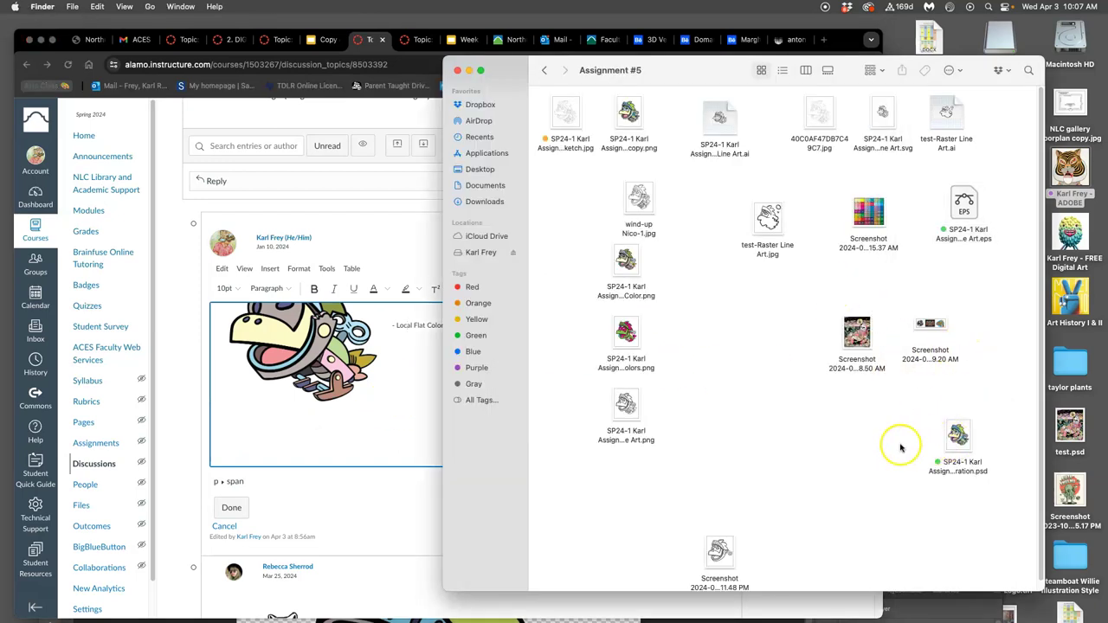
left_click_drag(628, 113, 297, 427)
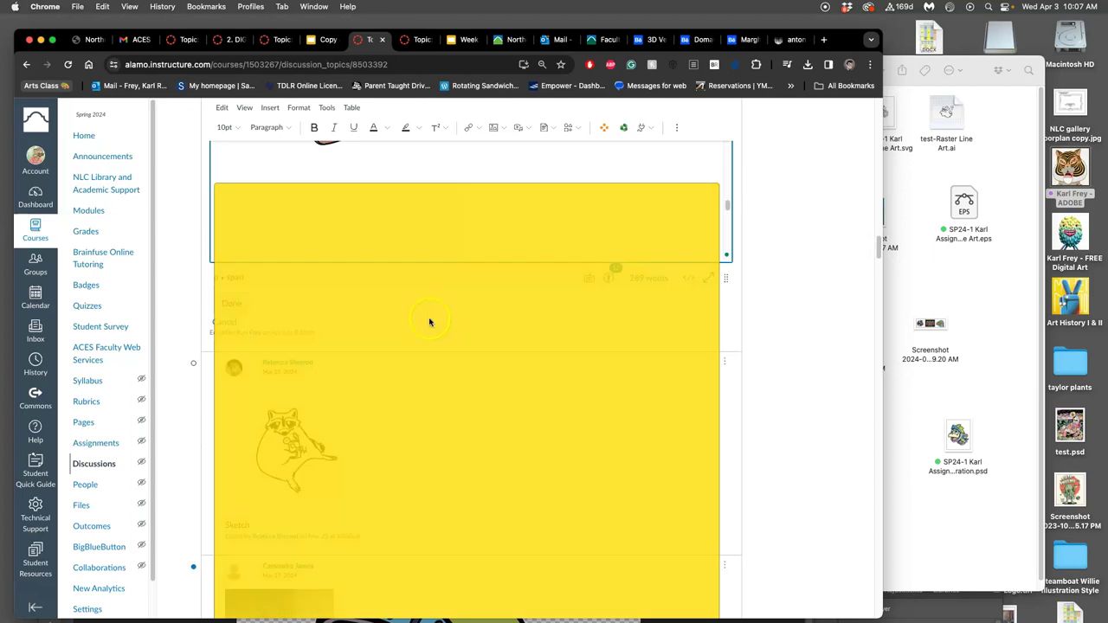
scroll(403, 314, "down", 3)
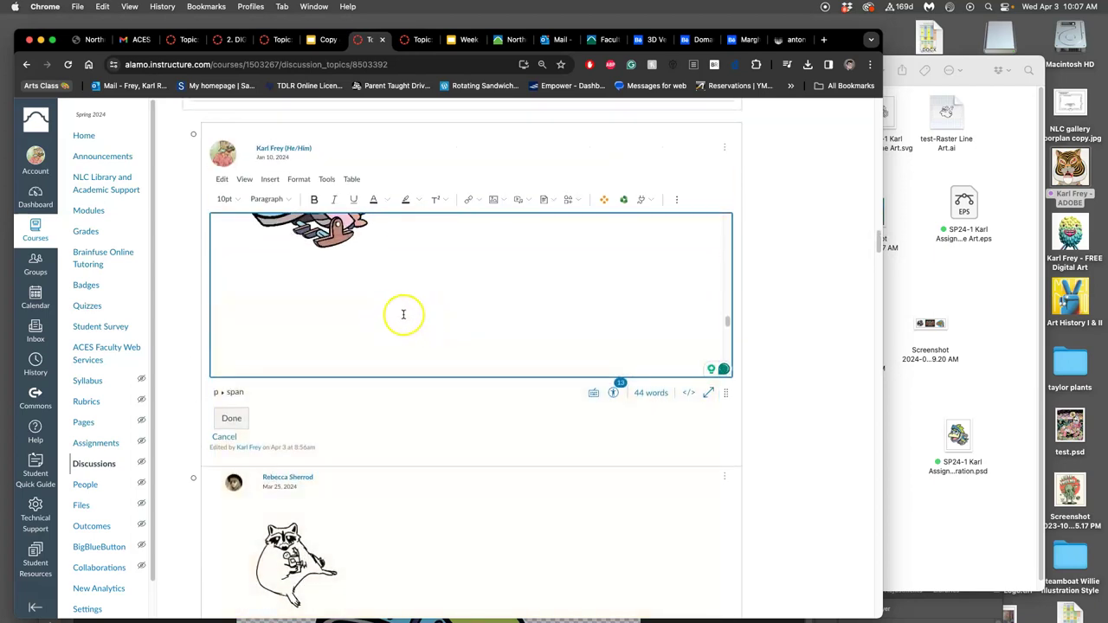
left_click(407, 316)
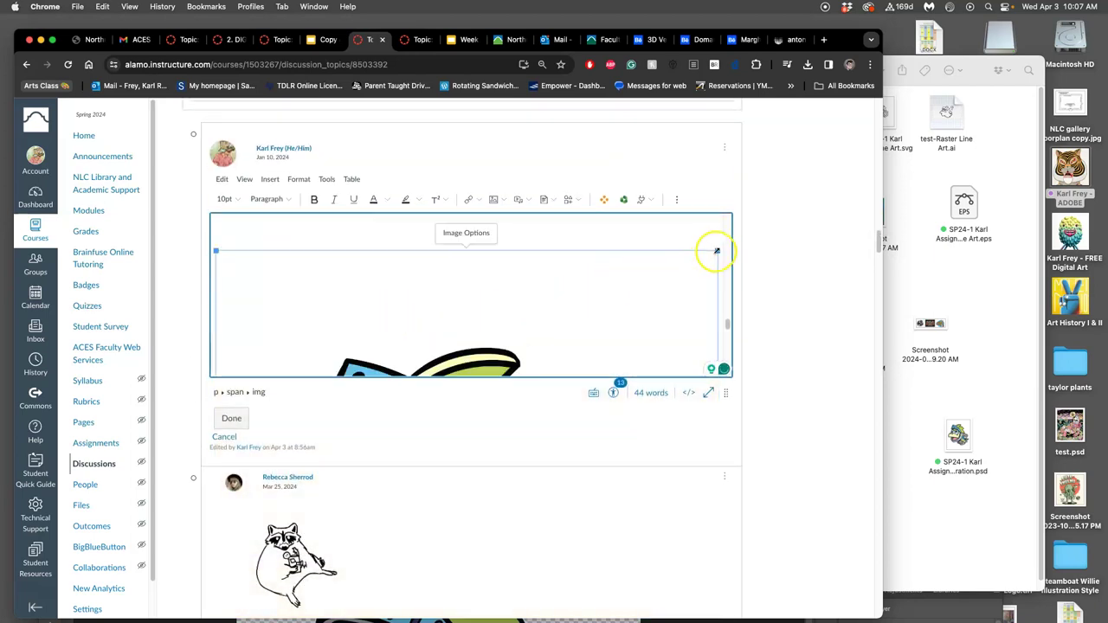
left_click_drag(717, 250, 367, 300)
scroll(416, 378, "down", 5)
scroll(412, 384, "down", 5)
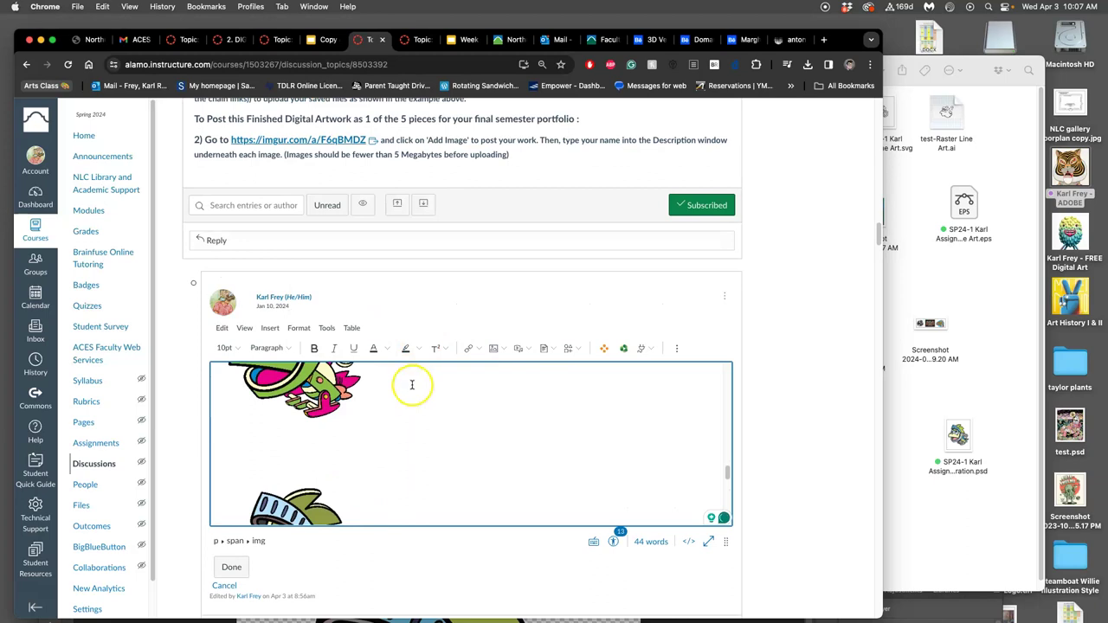
scroll(412, 384, "up", 1)
scroll(412, 384, "down", 2)
- Paste the Flat Color caption under the knight image and remove its First Draft wording
left_click_drag(479, 387, 393, 387)
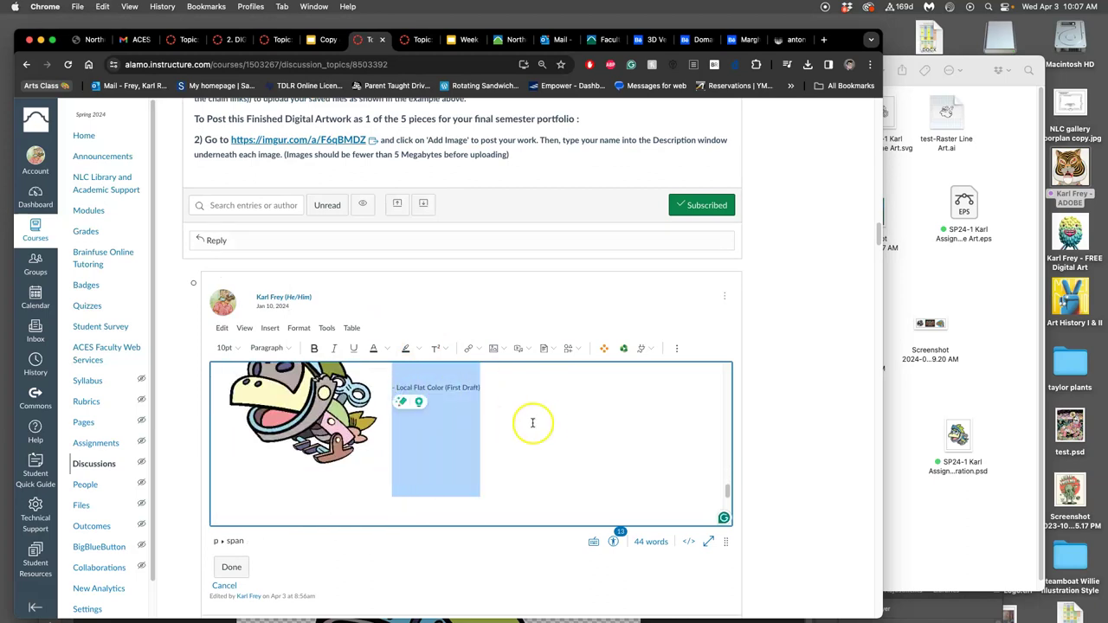
scroll(539, 423, "down", 3)
left_click(441, 482)
type("- Local Flat Color (First Draft)")
left_click(469, 499)
left_click_drag(471, 499, 457, 501)
key("BackSpace")
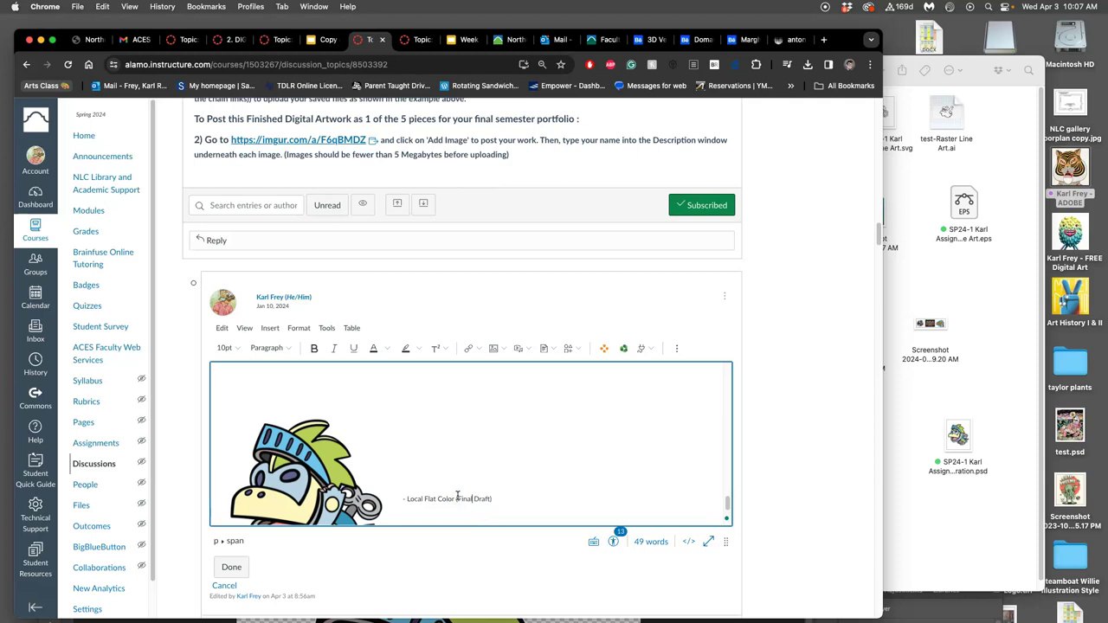
scroll(517, 445, "down", 3)
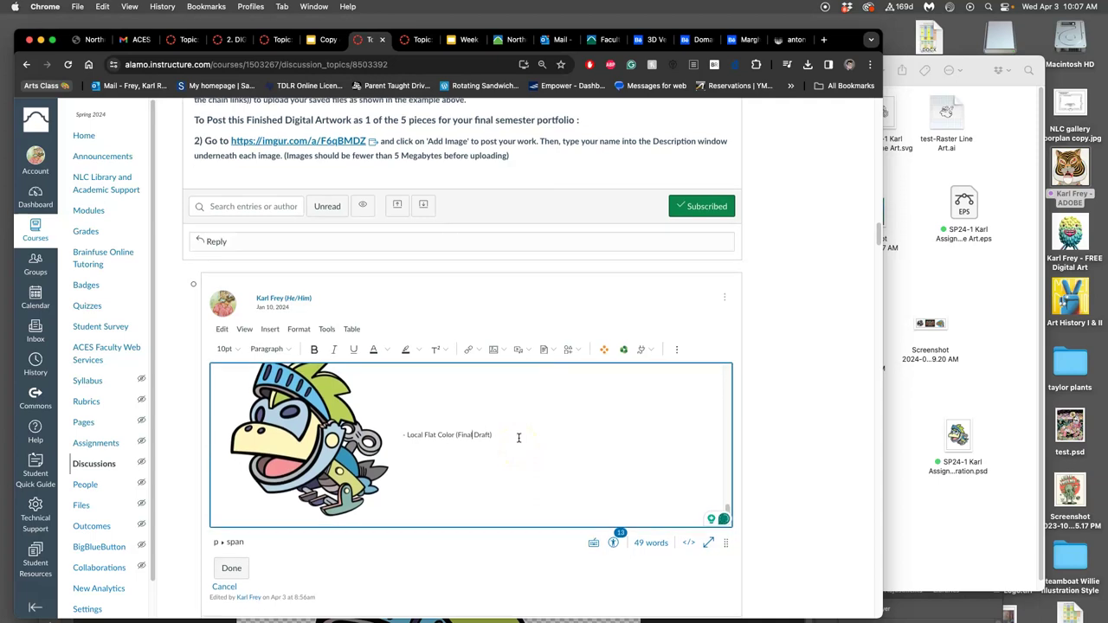
- Save the edited discussion post
left_click(231, 573)
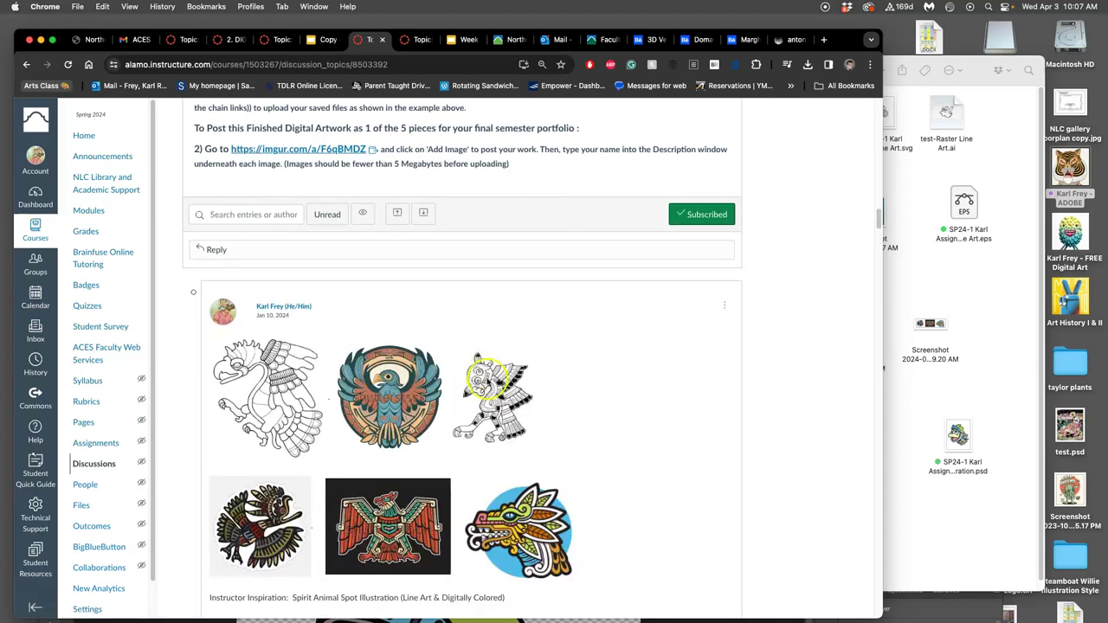
scroll(508, 385, "down", 15)
scroll(508, 385, "down", 4)
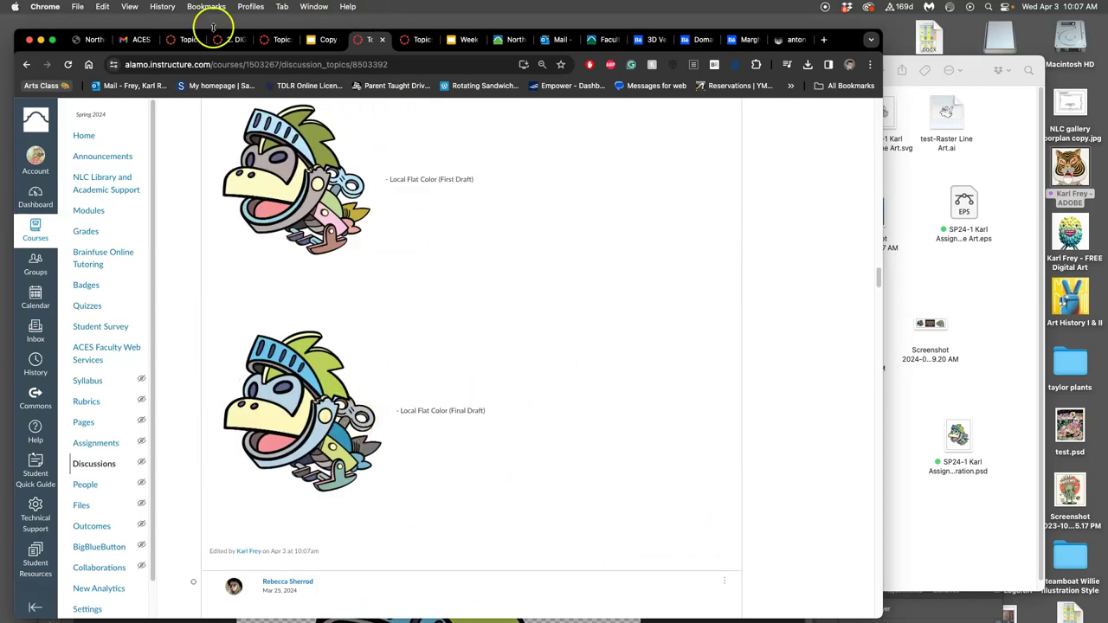
left_click_drag(63, 38, 82, 28)
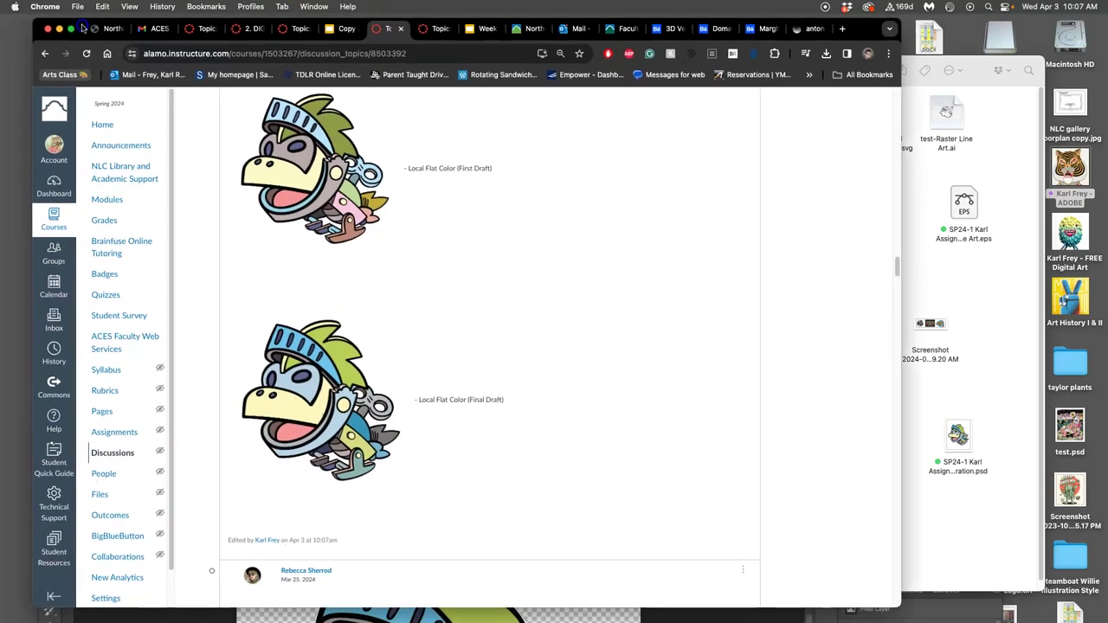
scroll(597, 260, "up", 10)
scroll(598, 260, "up", 15)
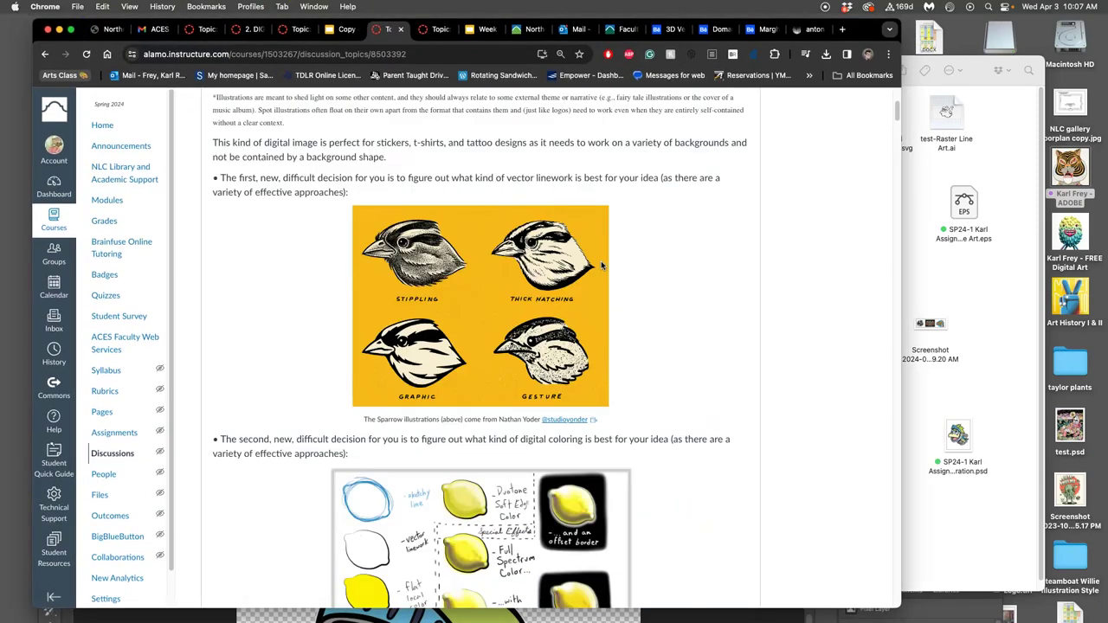
scroll(603, 264, "down", 10)
scroll(603, 264, "down", 4)
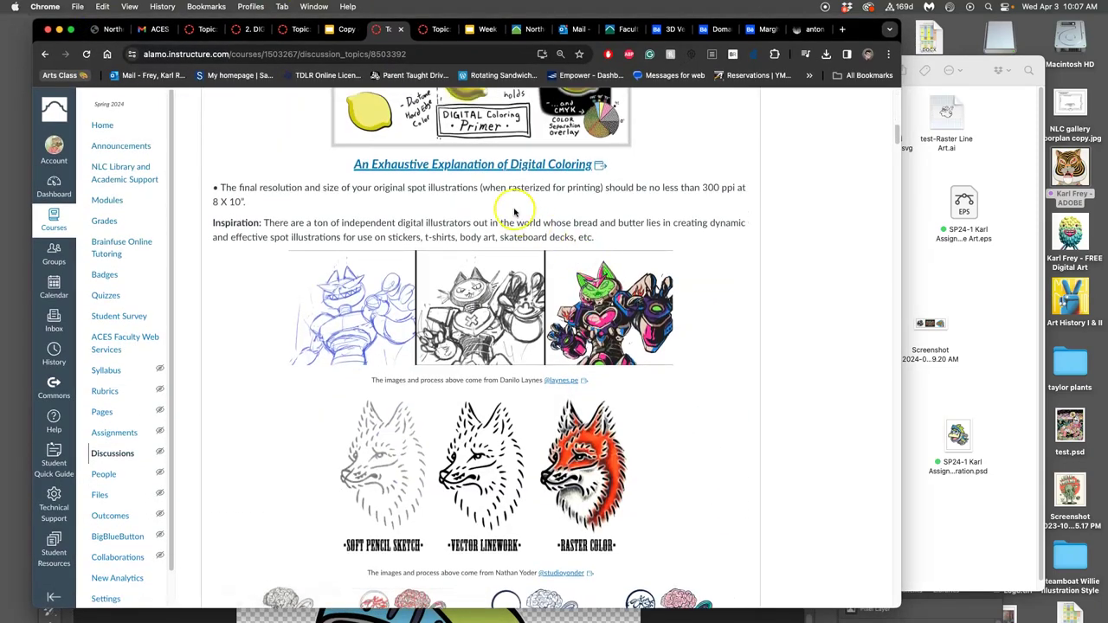
- Open 'An Exhaustive Explanation of Digital Coloring' in a new tab and switch to it
right_click(504, 165)
left_click(524, 175)
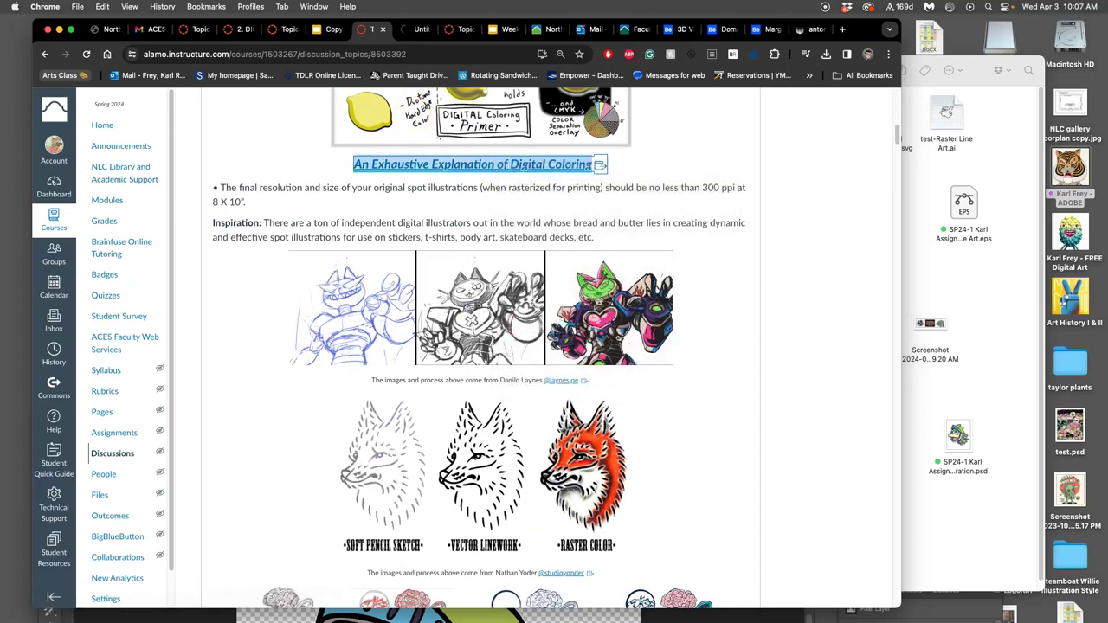
left_click(407, 34)
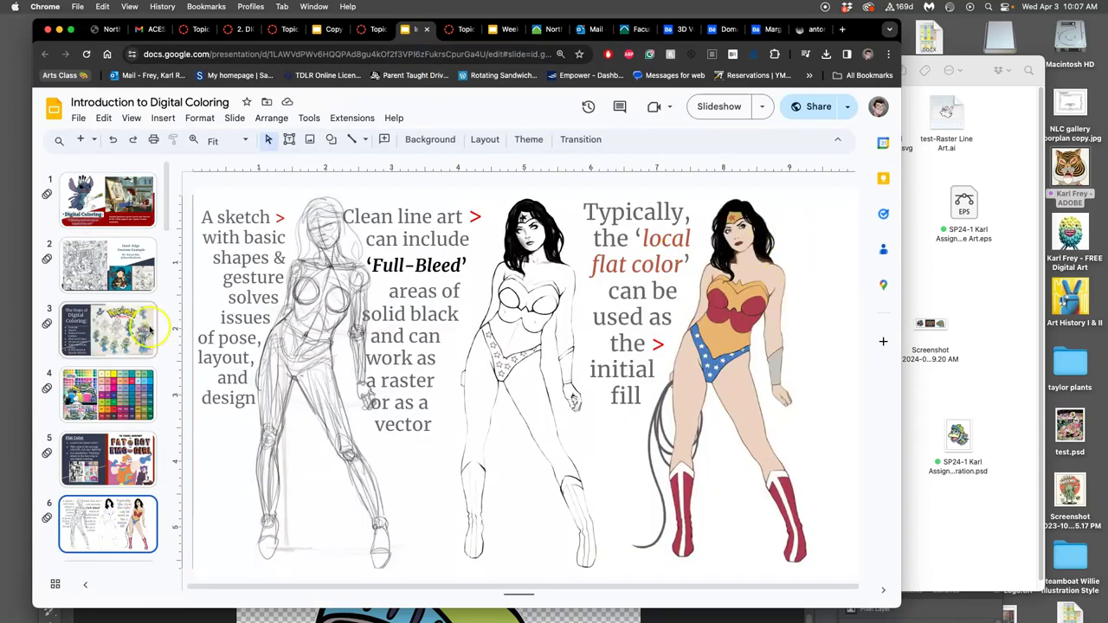
- View slide 12 on local color and duotone, then return to a maximized Photoshop window
scroll(143, 333, "down", 3)
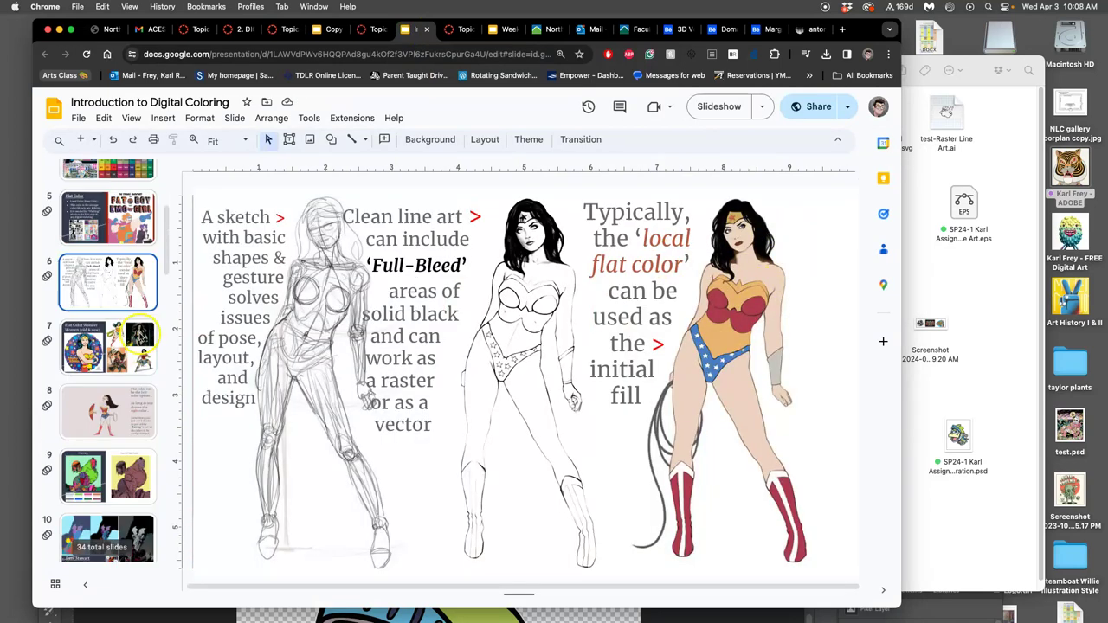
scroll(122, 403, "down", 3)
left_click(122, 405)
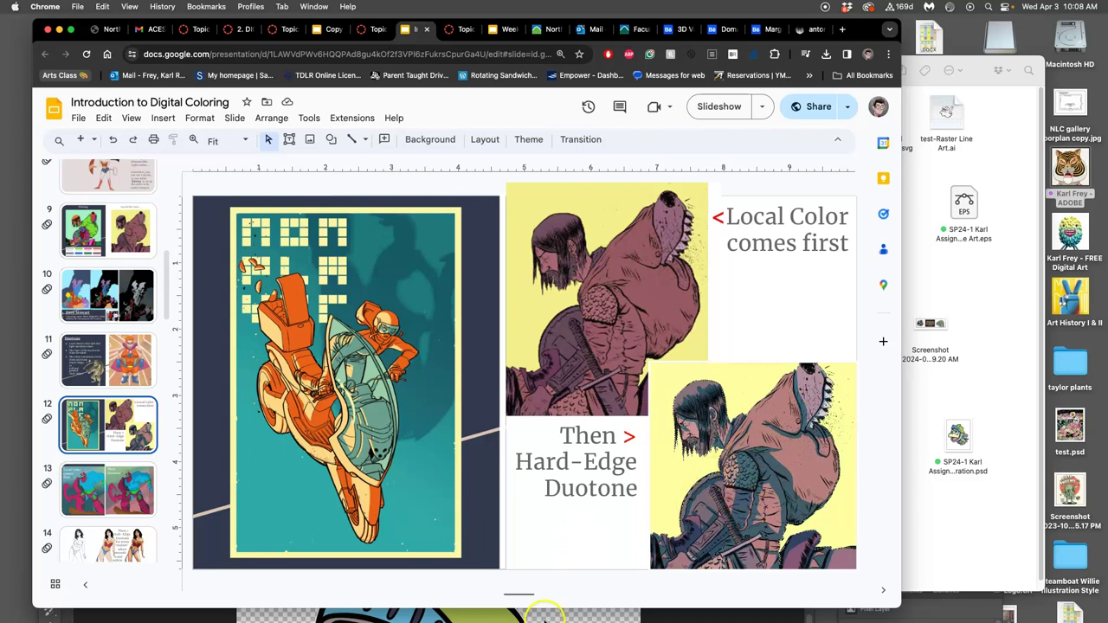
left_click(554, 617)
left_click_drag(661, 422, 654, 22)
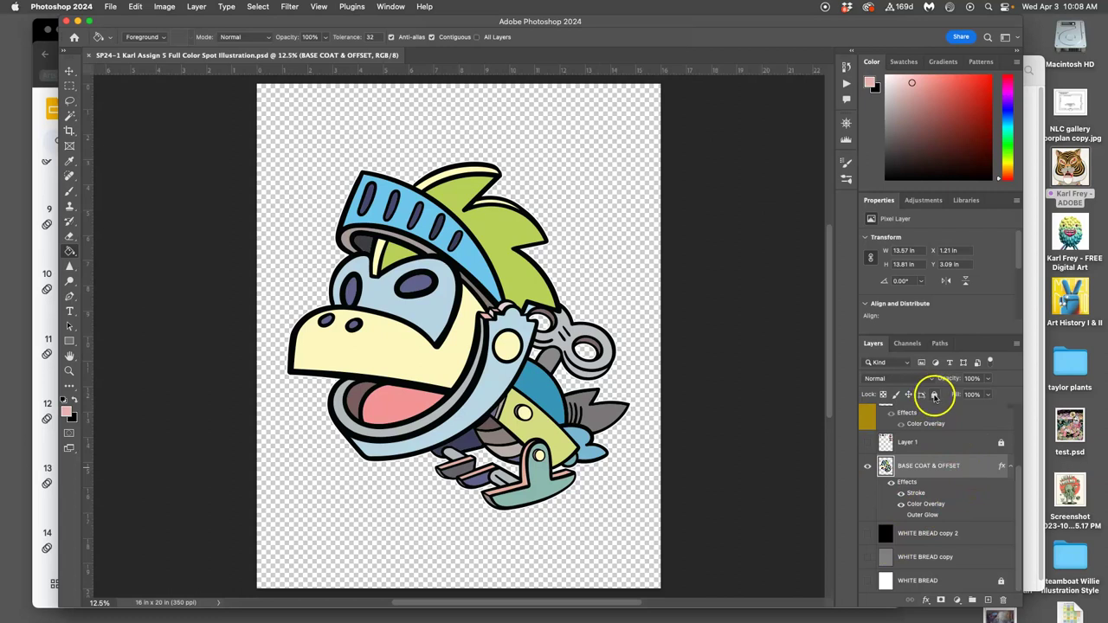
- Apply Lock All to BASE COAT & OFFSET, LOCAL FLAT COLOR copy, and both WHITE BREAD copies
left_click(934, 396)
scroll(952, 469, "up", 2)
left_click(978, 439)
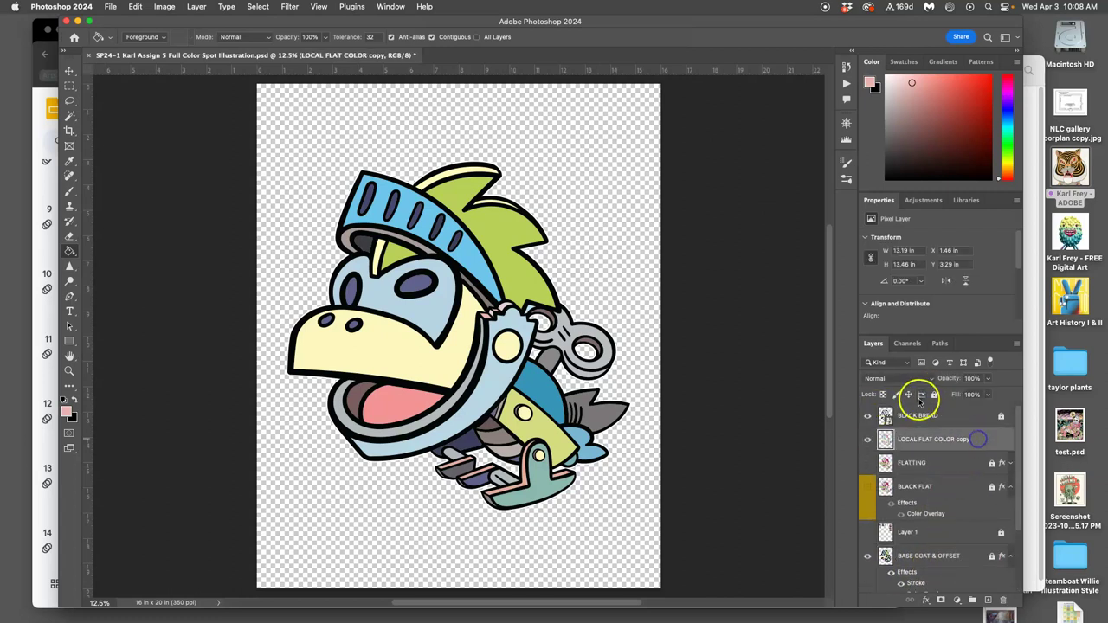
left_click(934, 396)
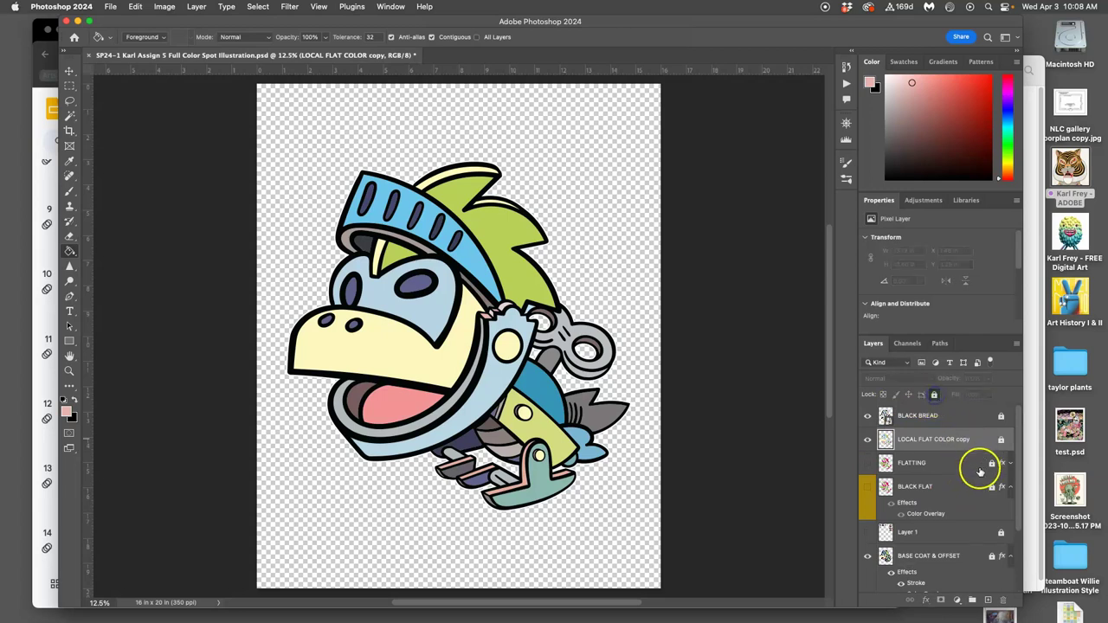
scroll(968, 519, "down", 3)
left_click(980, 533)
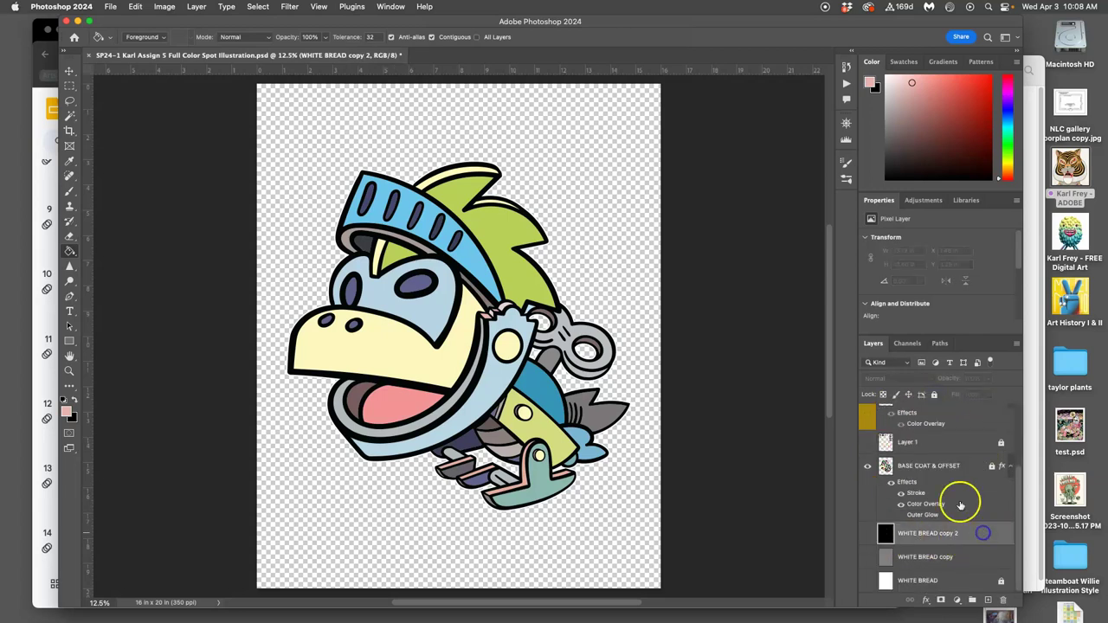
left_click(934, 395)
left_click(981, 559)
left_click(934, 394)
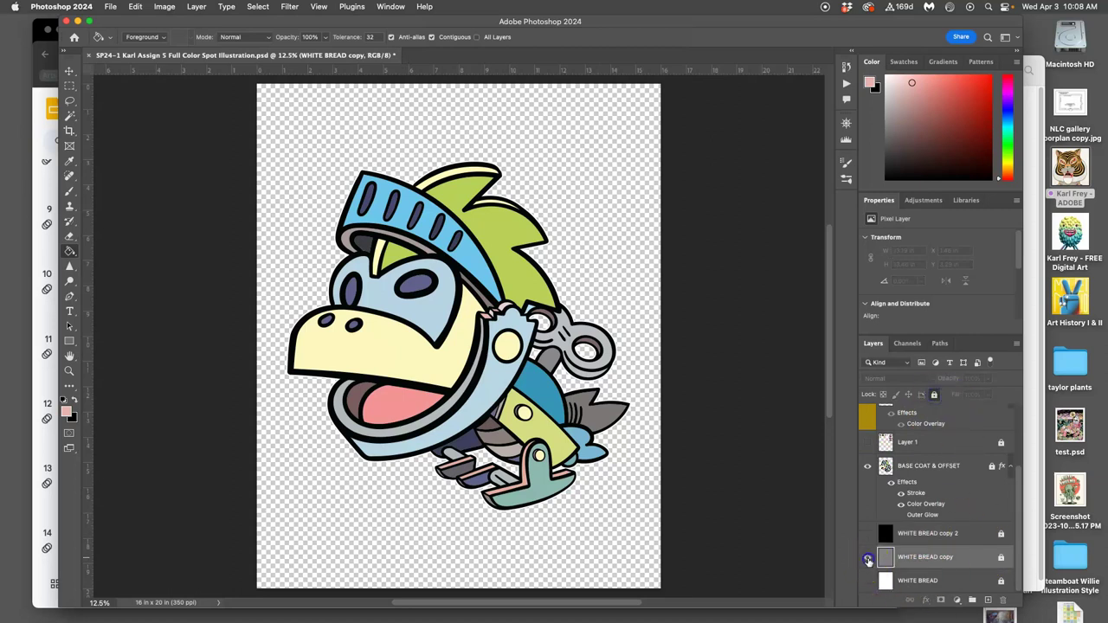
- Show the grey WHITE BREAD copy background and zoom out to the whole canvas
left_click(868, 556)
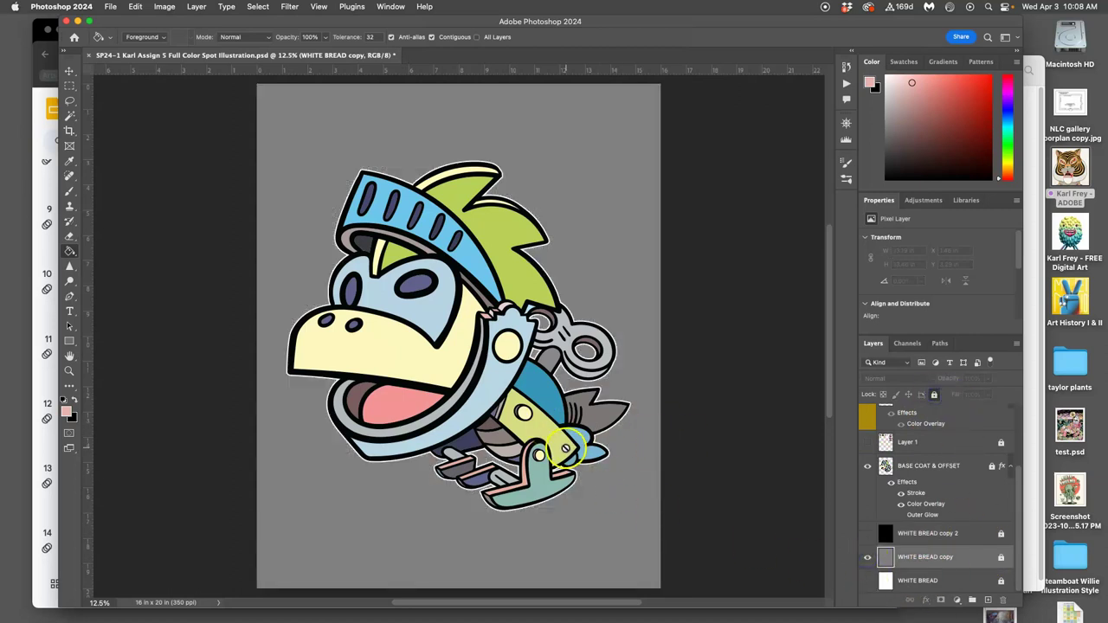
key("super+minus")
scroll(872, 544, "up", 4)
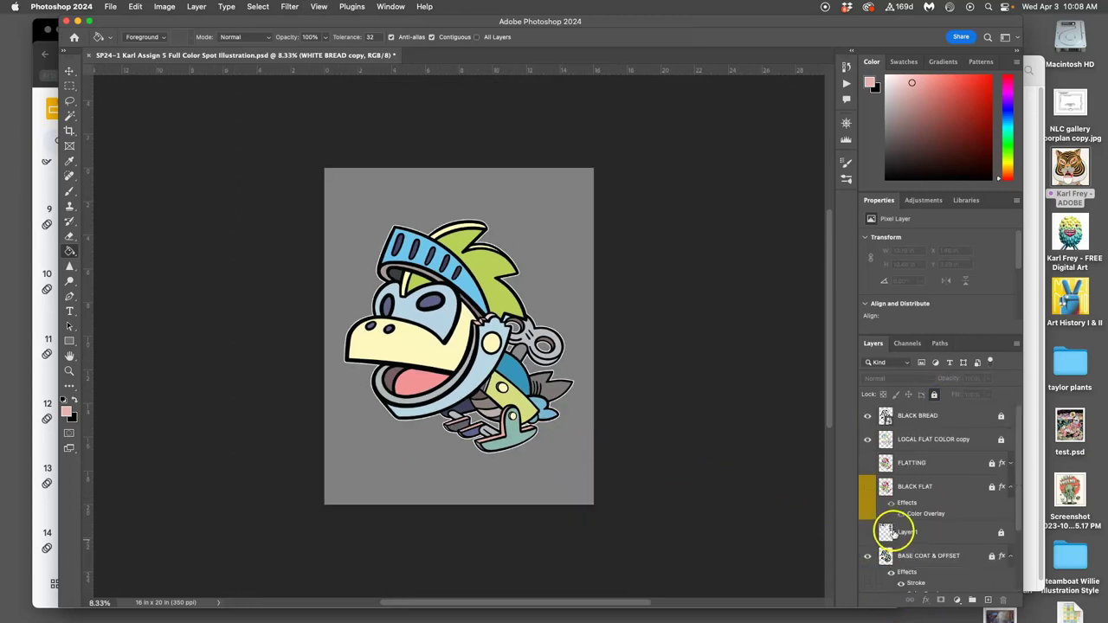
- Duplicate LOCAL FLAT COLOR copy and name the new layer Duotone Highlights
left_click(926, 441)
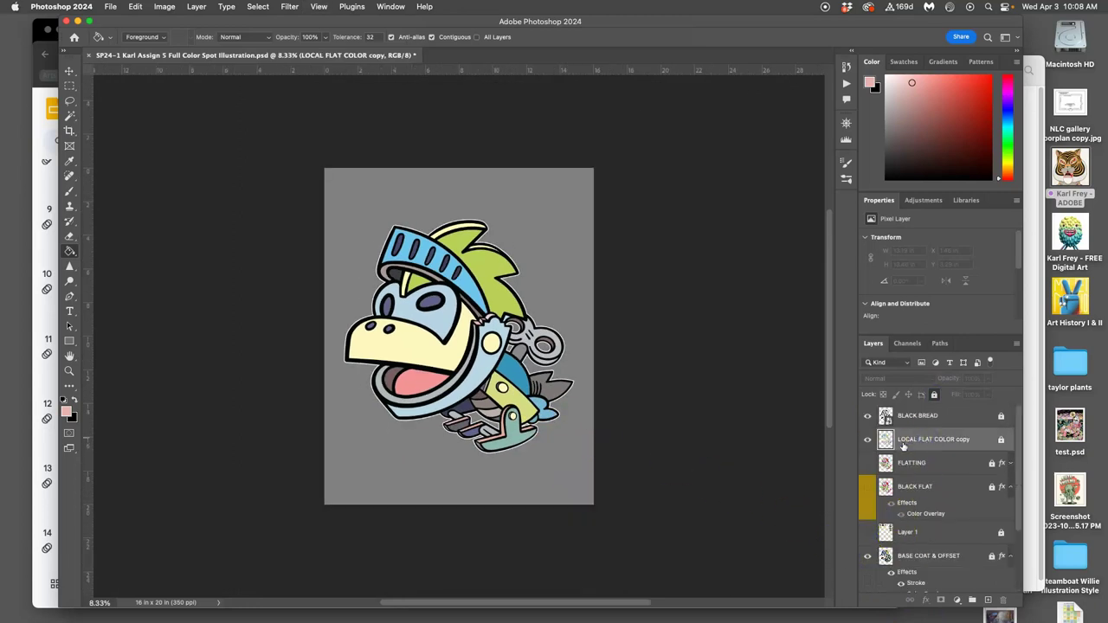
key("super+j")
double_click(920, 440)
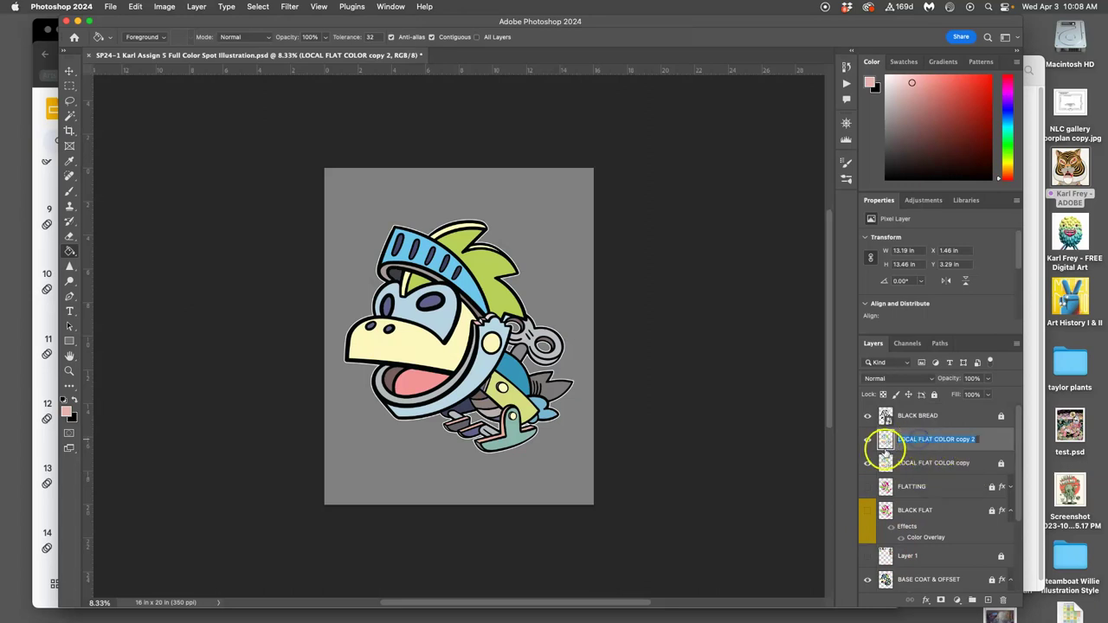
type("Duotone Highlights")
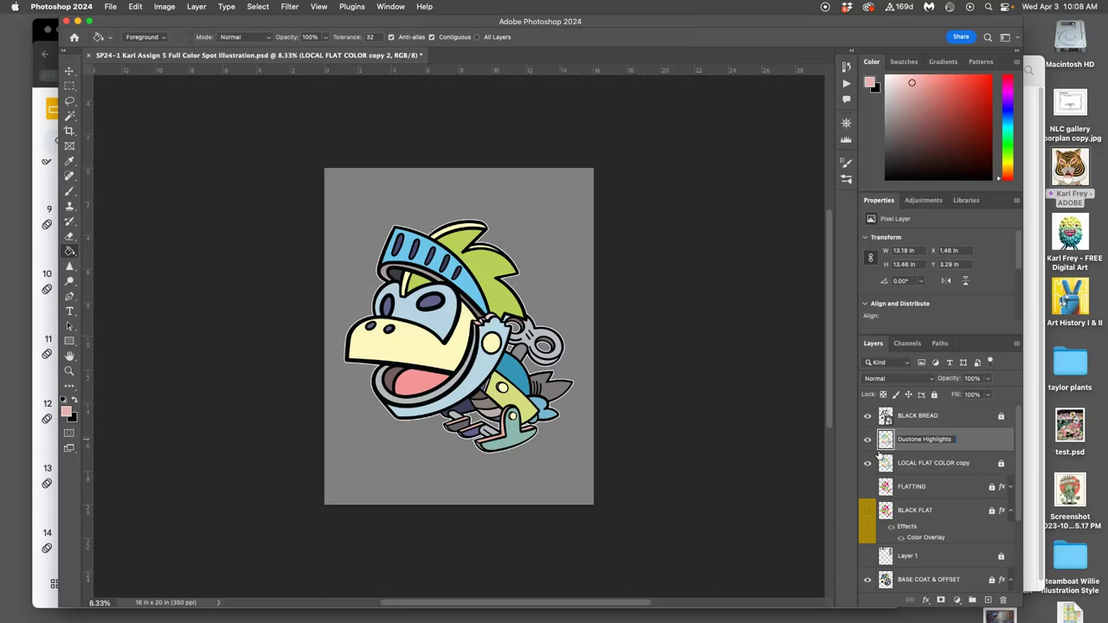
left_click(961, 439)
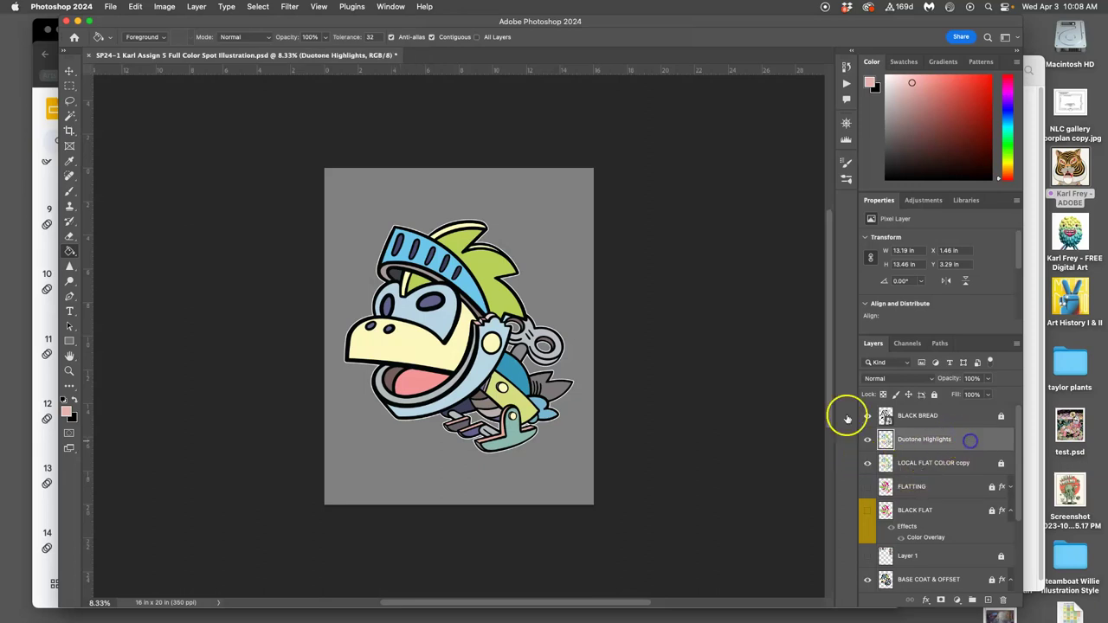
- Apply Levels to the Duotone Highlights layer with the midtone raised to 1.70
left_click(172, 7)
mouse_move(180, 38)
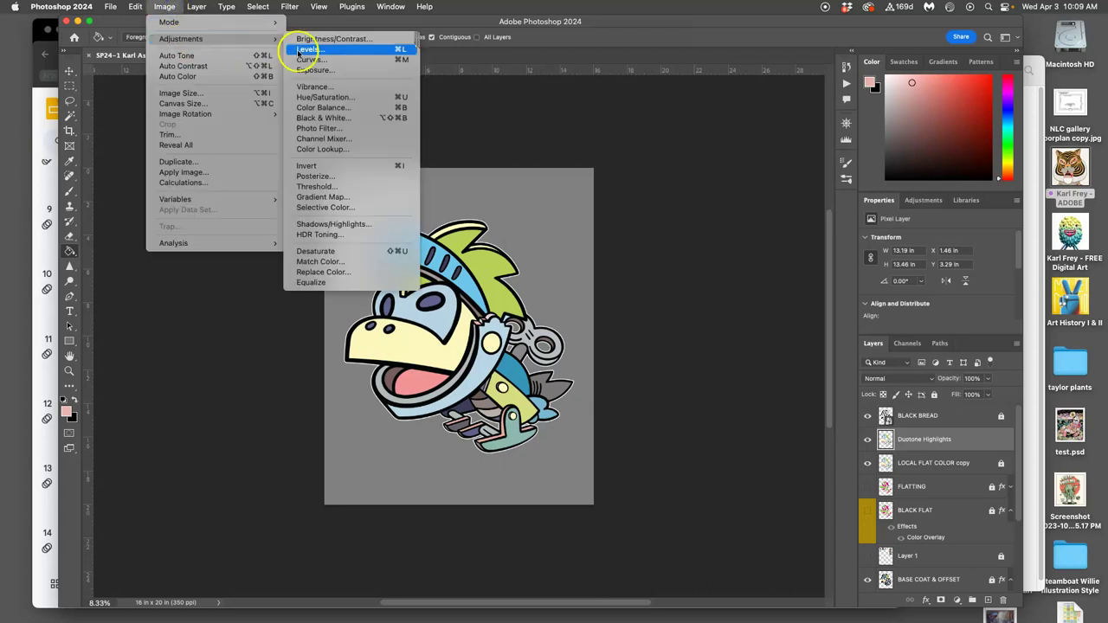
left_click(306, 51)
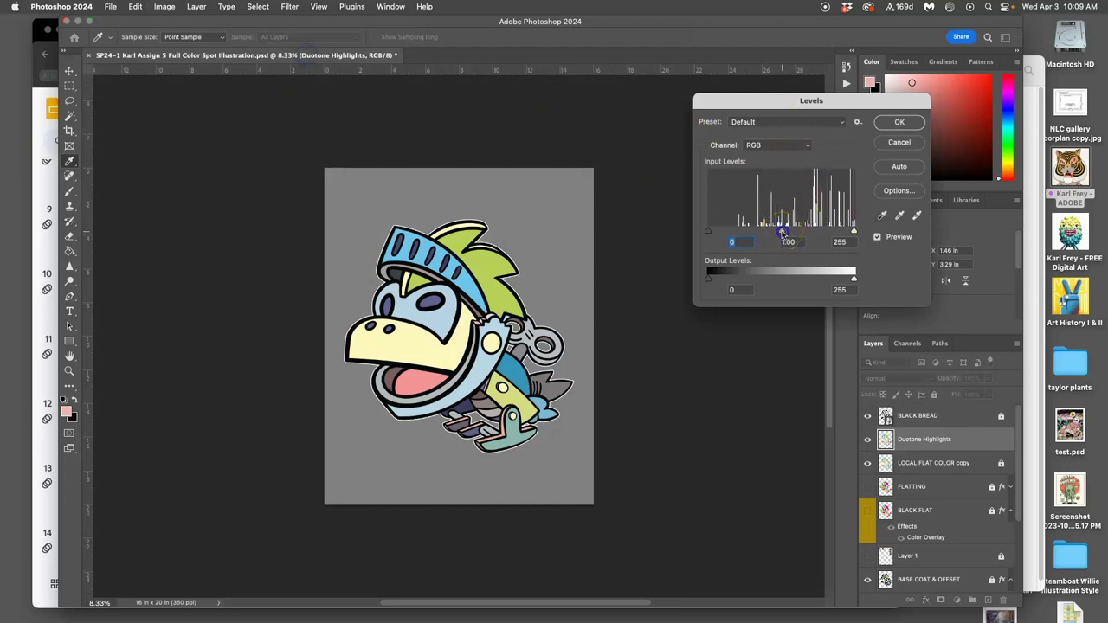
left_click_drag(782, 232, 751, 232)
left_click(900, 121)
- Toggle the Duotone Highlights layer's visibility twice to compare the artwork with and without it
left_click(866, 440)
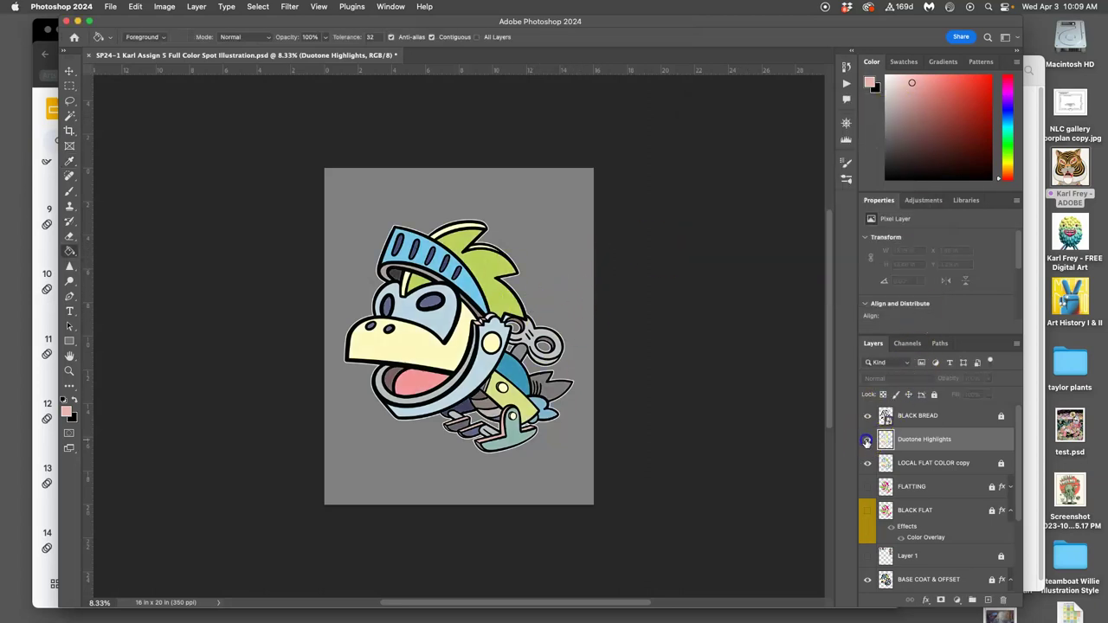
left_click(867, 440)
left_click(867, 440)
left_click(868, 440)
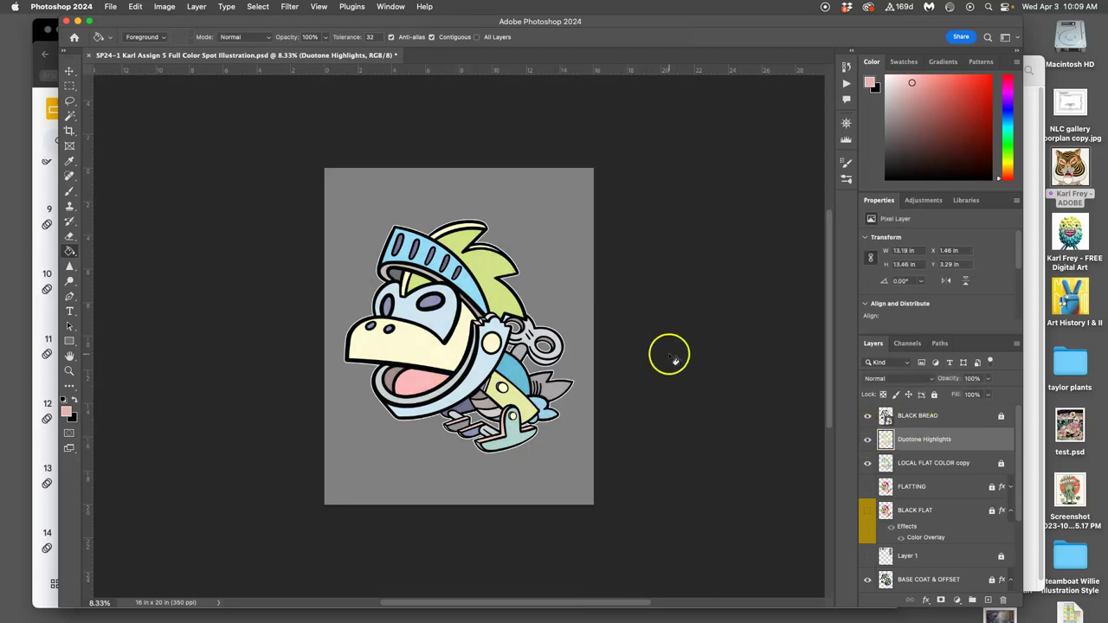
- Zoom in on the knight and set up the Lasso tool with a feather of 5
key("super+equal")
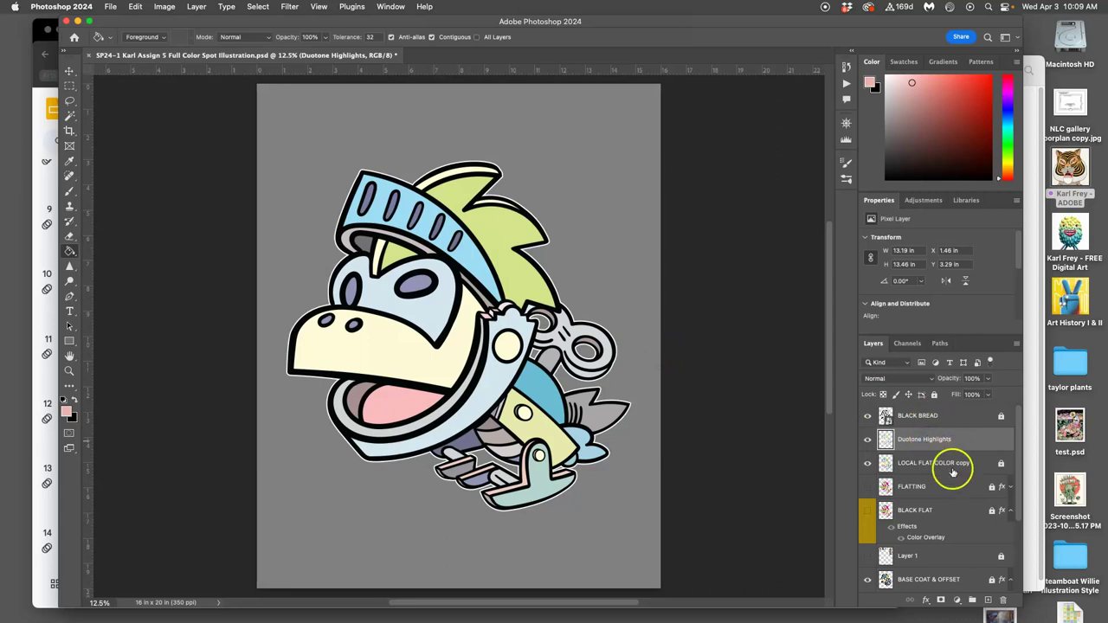
left_click(69, 101)
double_click(220, 38)
type("5")
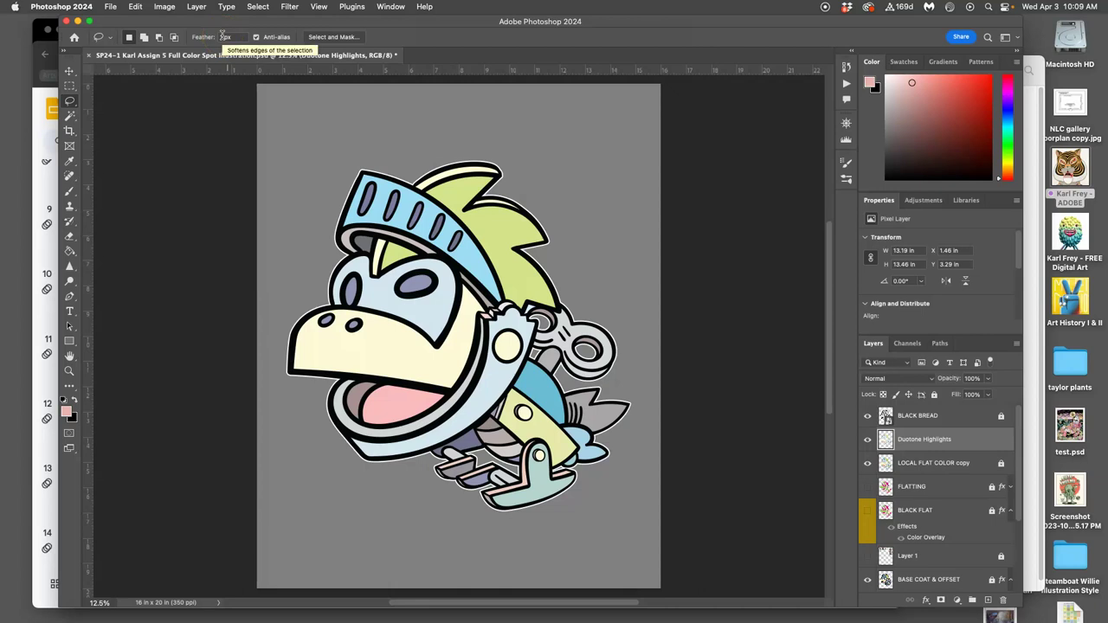
key("Return")
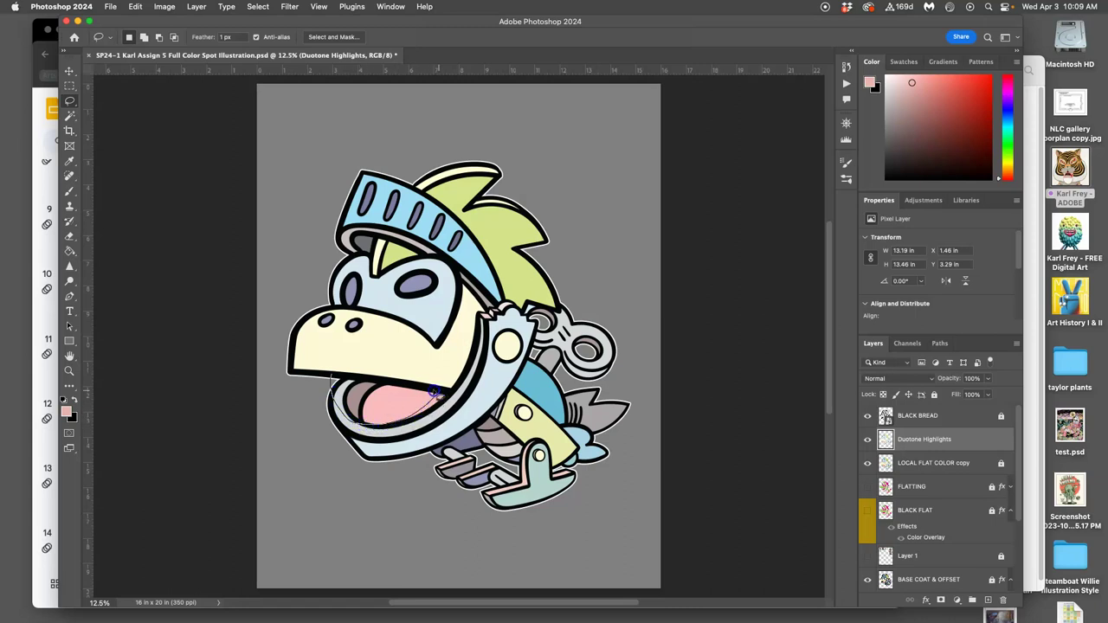
- Lasso a cut-edge highlight area around the open mouth and tongue, then zoom in to inspect it
left_click_drag(343, 379, 373, 452)
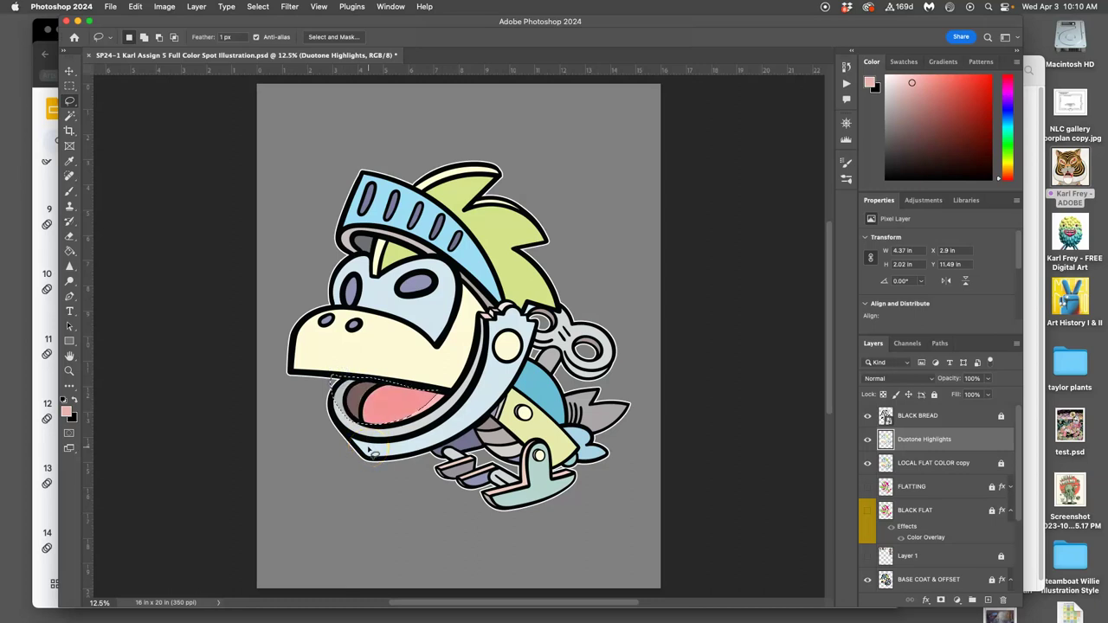
left_click(335, 461)
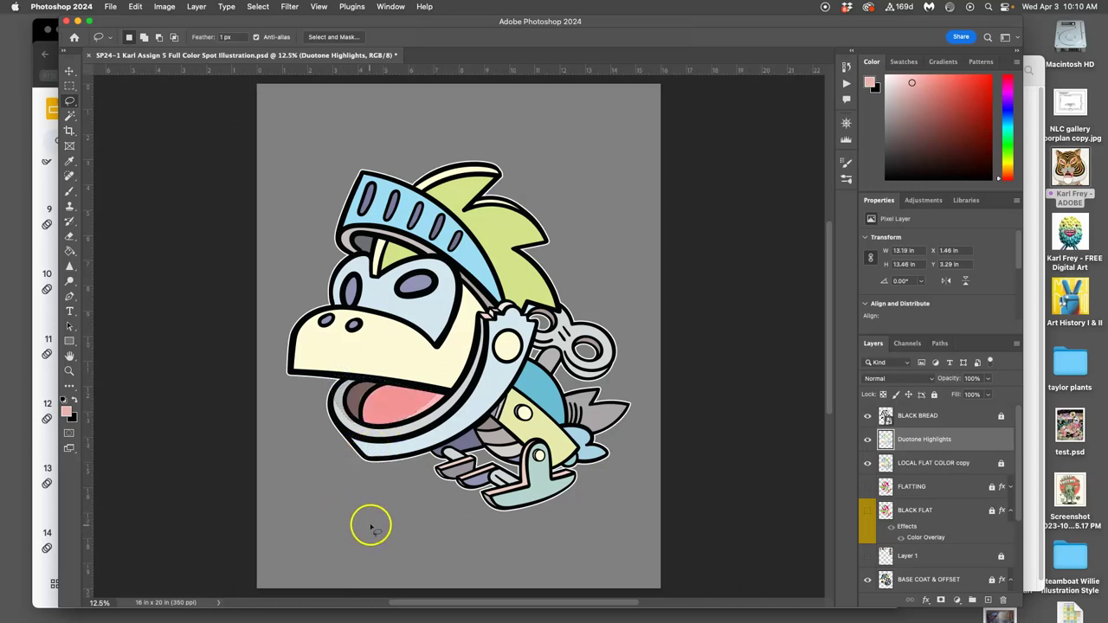
key("super+equal")
key("super+equal")
key("super+equal")
scroll(368, 519, "down", 5)
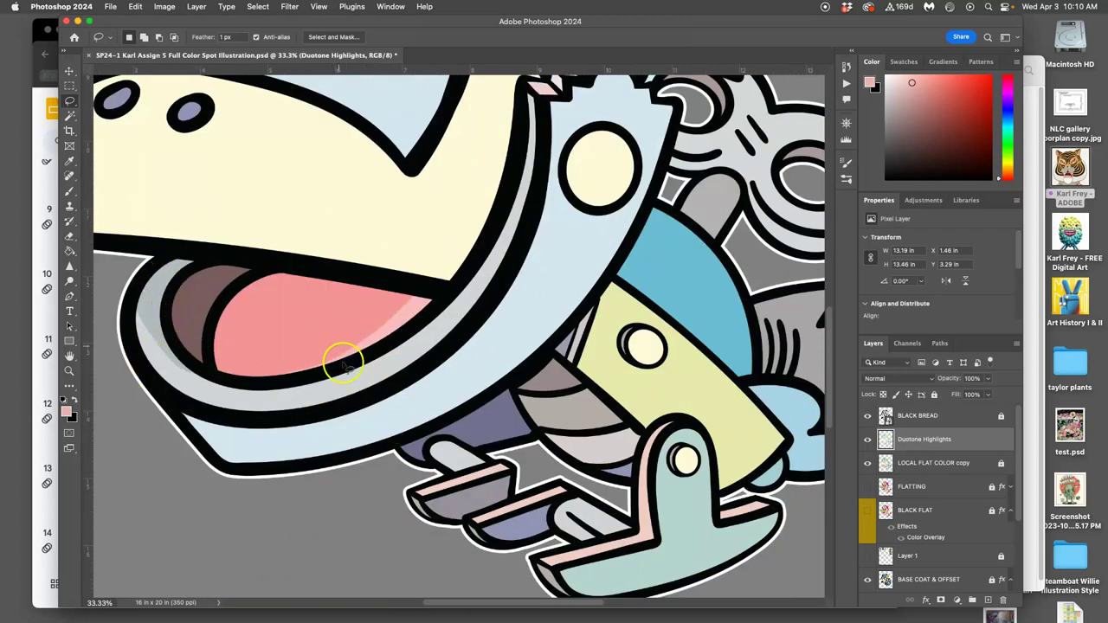
scroll(355, 373, "down", 2)
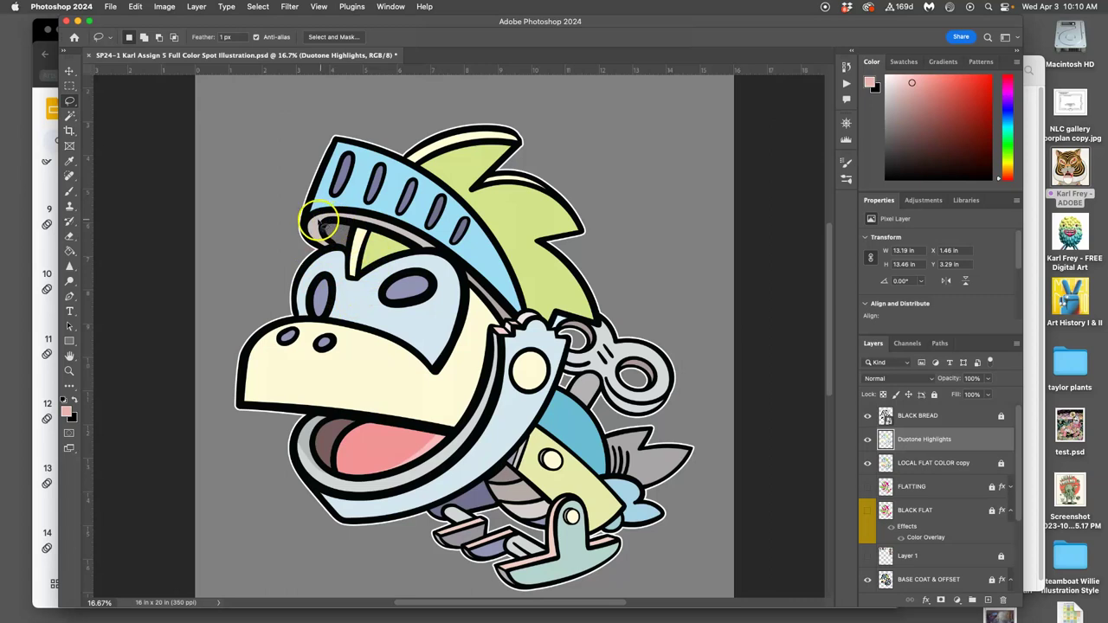
- Lasso highlight shapes along the helmet visor and down the face, deselecting after each
left_click_drag(317, 218, 309, 222)
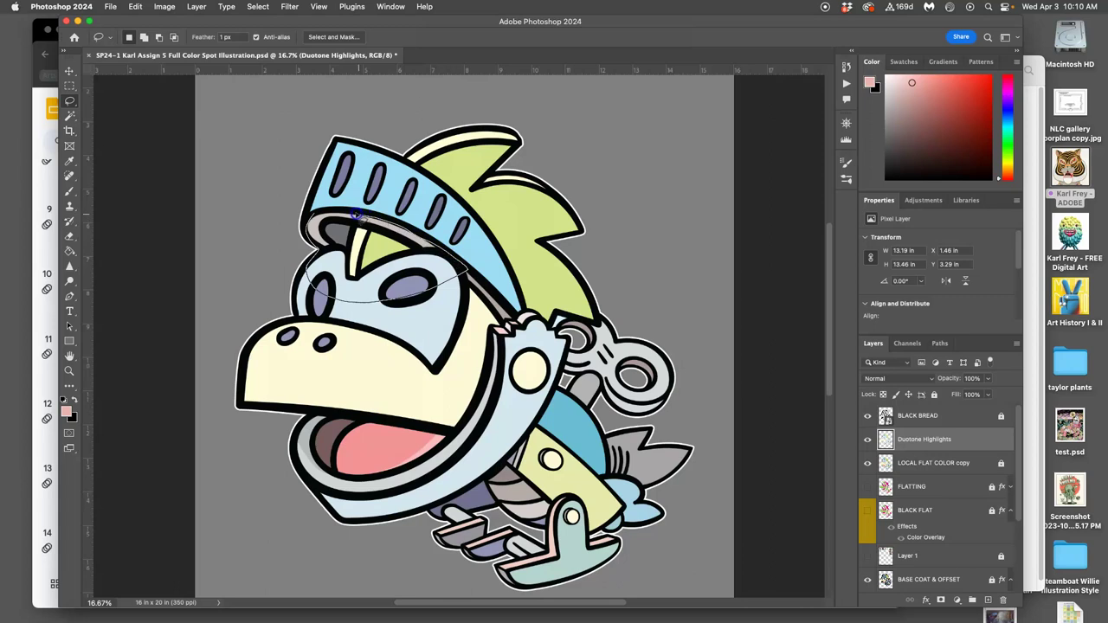
left_click_drag(312, 215, 310, 217)
key("super+d")
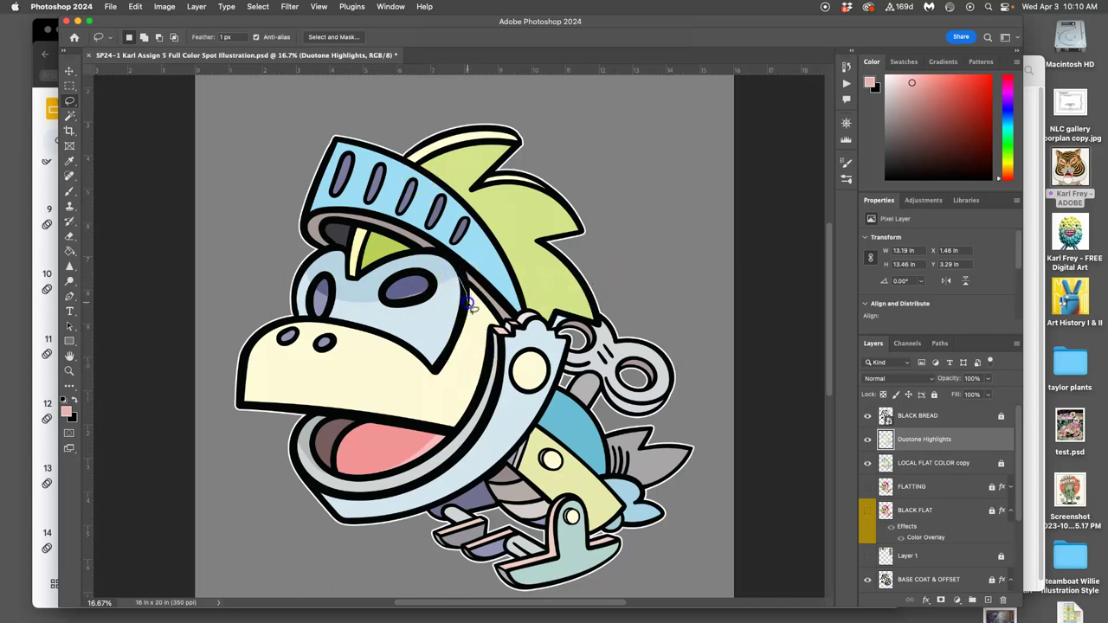
left_click_drag(478, 329, 467, 399)
left_click_drag(462, 271, 463, 274)
left_click(643, 198)
- Outline highlight shapes on the brown strip beside the jaw and along its tip
scroll(568, 493, "up", 5)
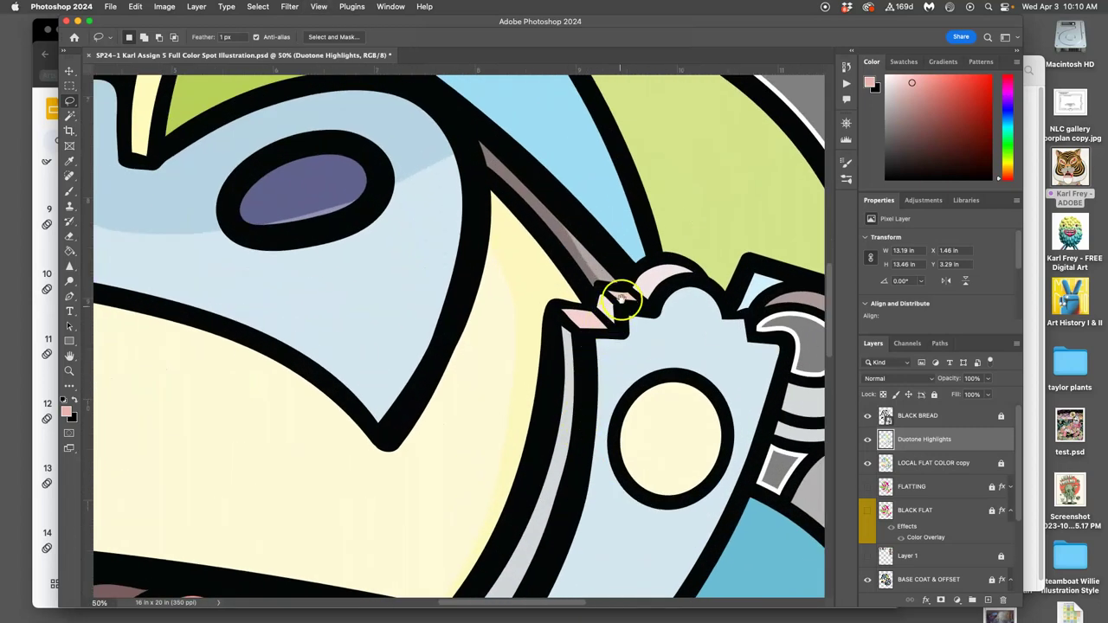
scroll(618, 297, "right", 2)
scroll(524, 332, "right", 2)
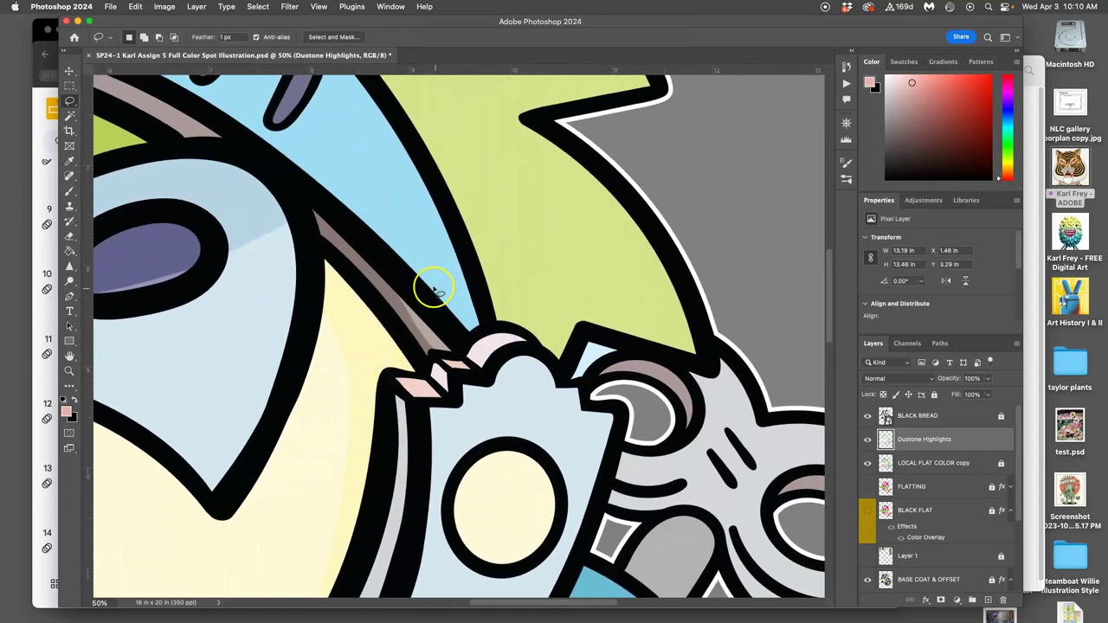
left_click_drag(401, 271, 387, 288)
left_click_drag(399, 270, 400, 272)
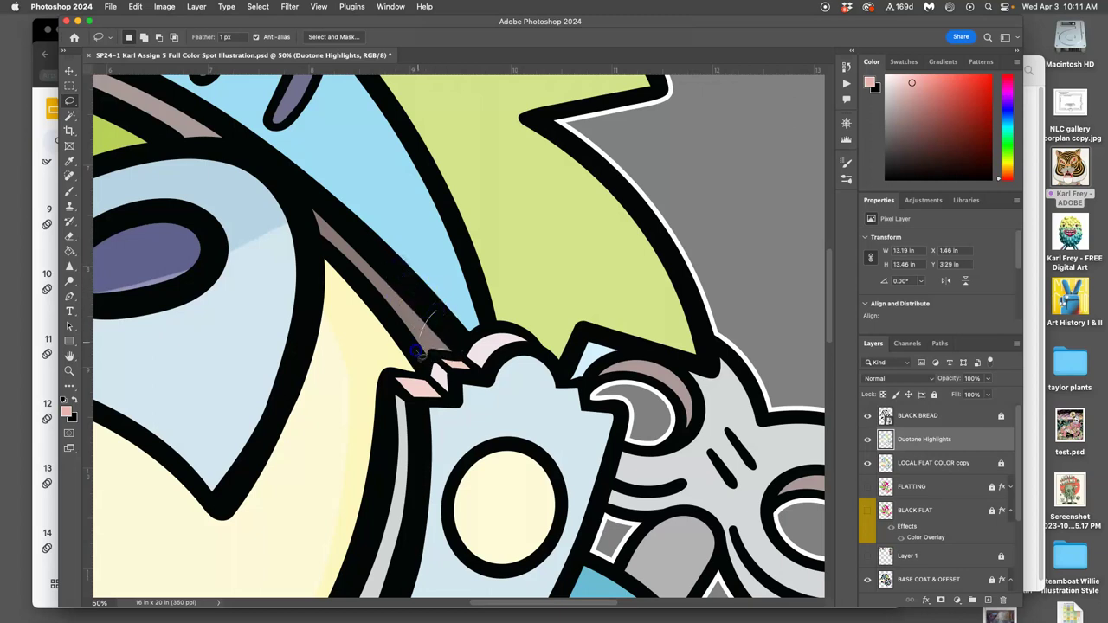
mouse_move(441, 356)
left_mouse_down()
mouse_move(489, 325)
mouse_move(503, 303)
mouse_move(498, 336)
left_mouse_up()
scroll(498, 336, "down", 5)
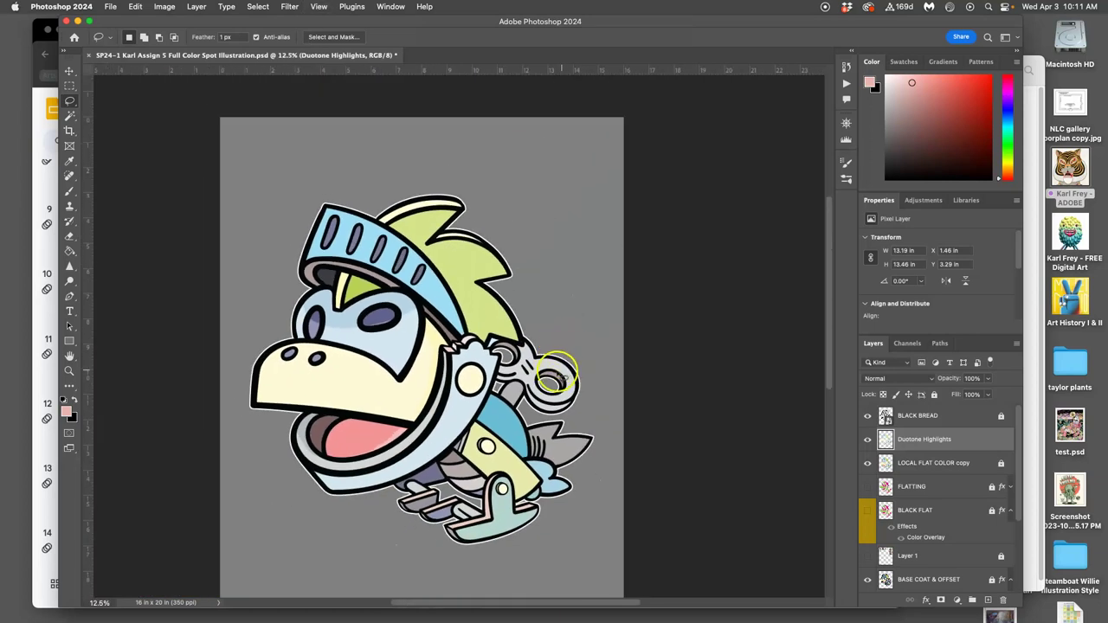
- Zoom in and lasso a highlight streak on the yellow circle of the neck plate, then deselect
key("super+equal")
scroll(528, 394, "up", 2)
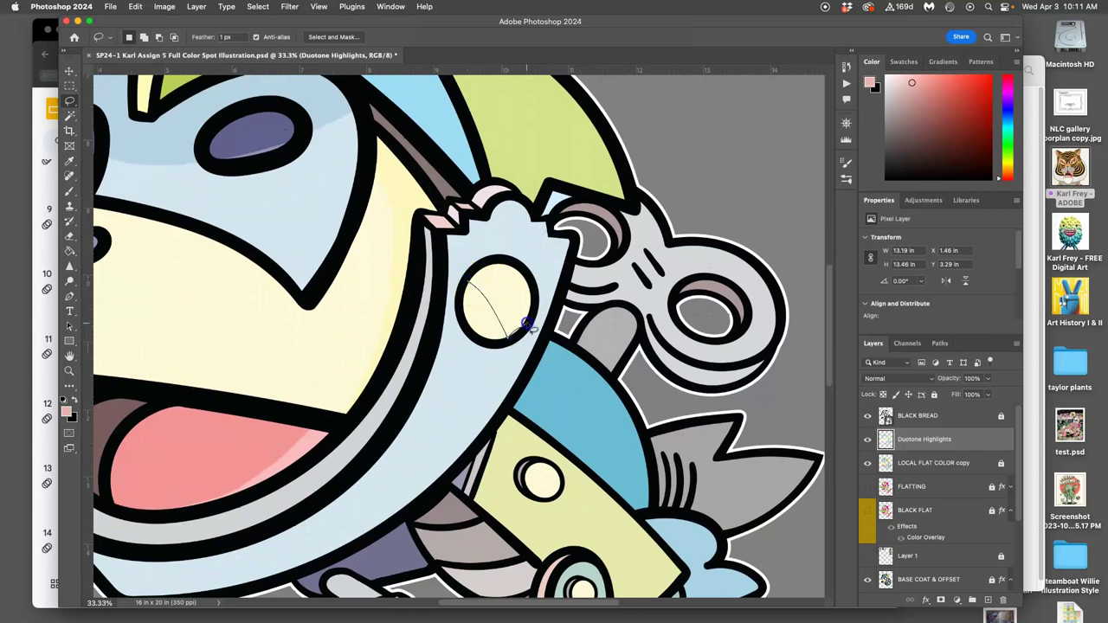
left_click_drag(526, 323, 527, 315)
left_click_drag(472, 288, 502, 339)
mouse_move(459, 305)
left_mouse_down()
mouse_move(465, 287)
mouse_move(481, 292)
mouse_move(480, 279)
mouse_move(504, 317)
left_mouse_up()
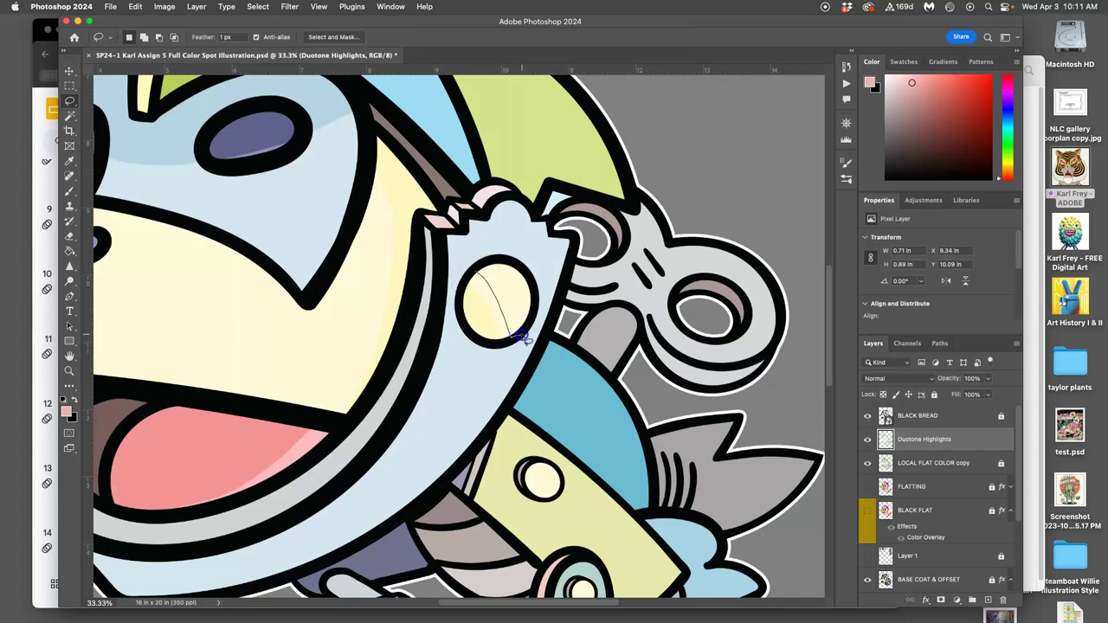
left_click_drag(479, 271, 481, 275)
left_click(528, 304)
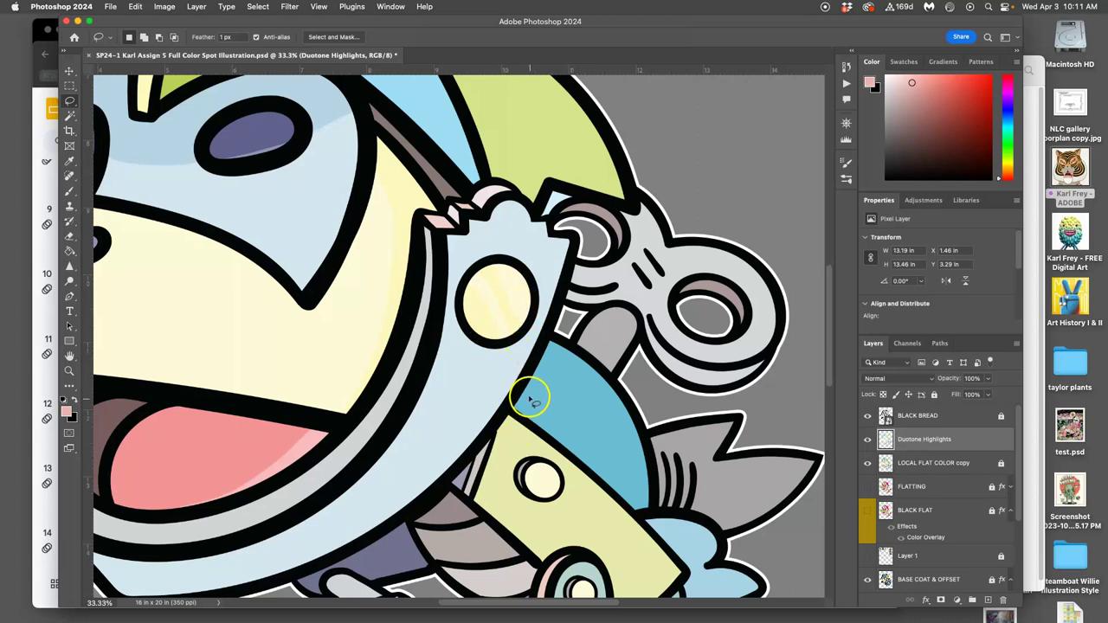
- Outline highlight shapes on the grey key shaft and the gear, panning with Space to continue
scroll(529, 390, "down", 2)
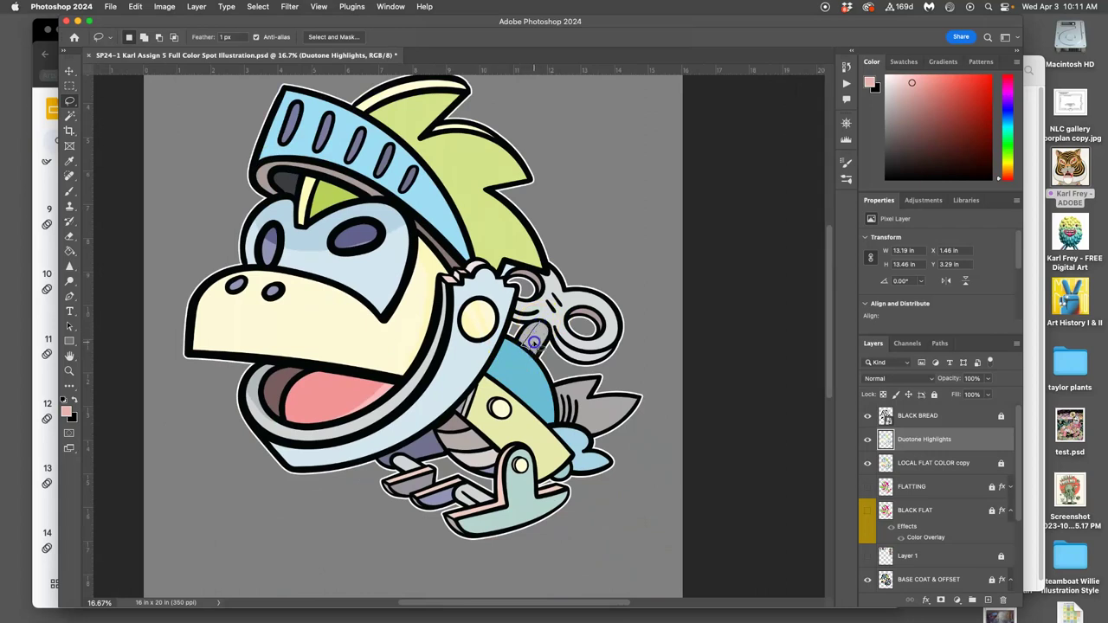
left_click_drag(543, 324, 539, 349)
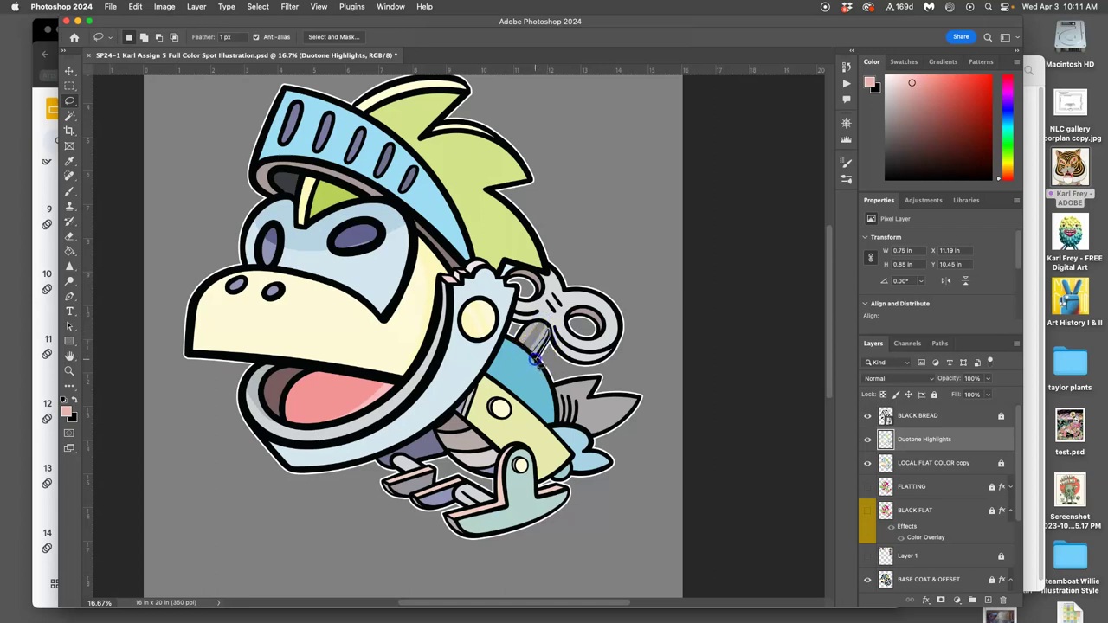
left_click_drag(561, 348, 555, 328)
mouse_move(559, 353)
left_mouse_down()
mouse_move(598, 366)
mouse_move(617, 344)
mouse_move(595, 352)
mouse_move(552, 323)
left_mouse_up()
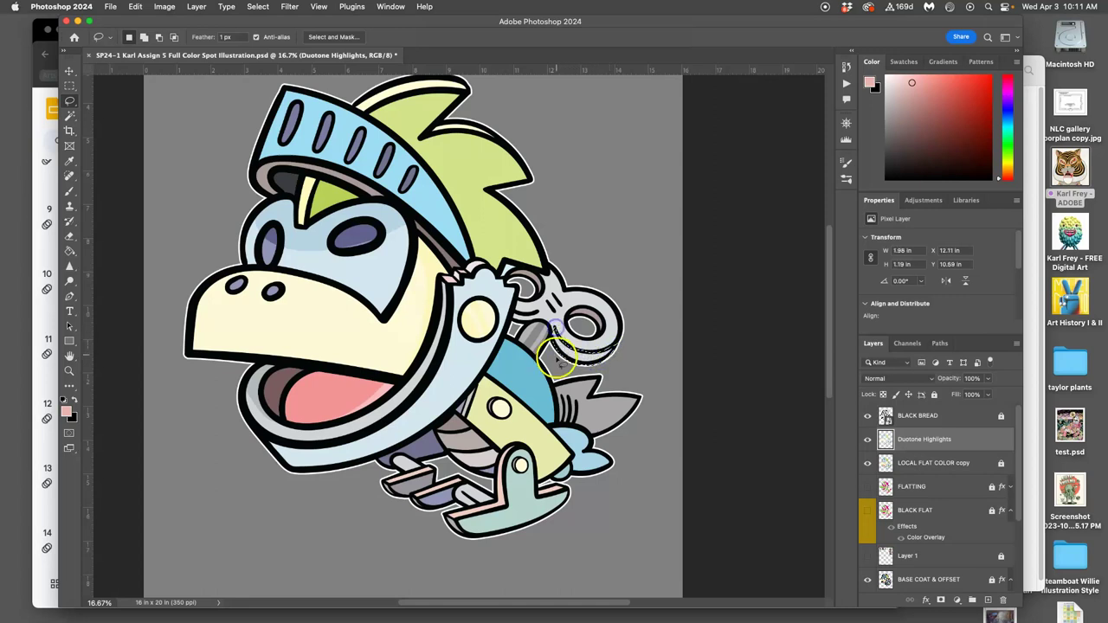
left_click(641, 322)
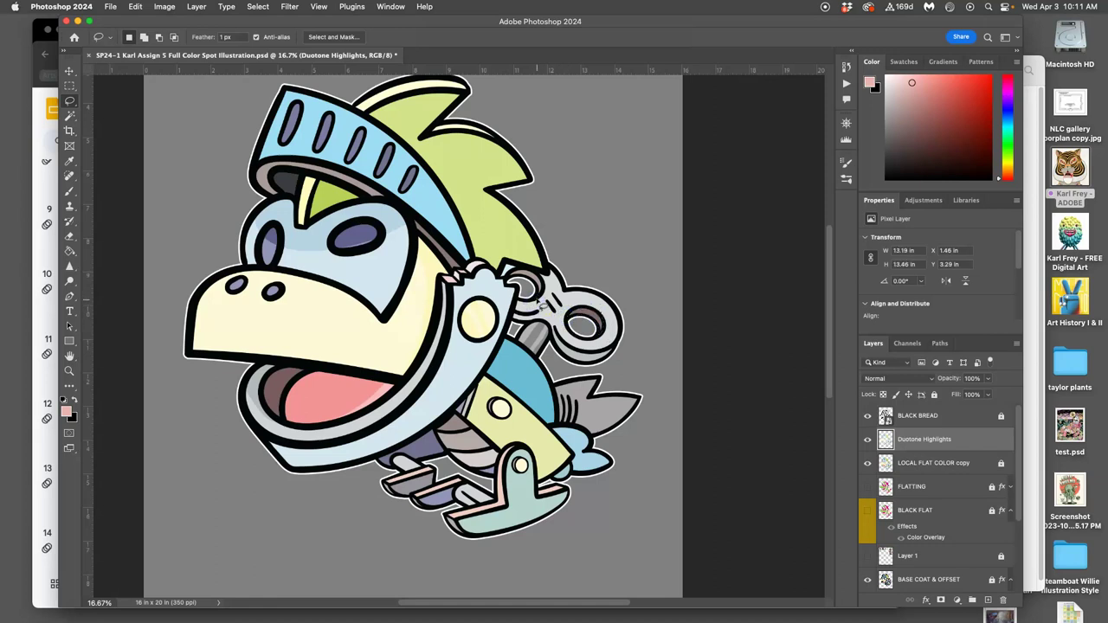
left_click_drag(538, 307, 538, 312)
mouse_move(547, 323)
left_mouse_down()
mouse_move(516, 311)
mouse_move(536, 312)
mouse_move(549, 336)
mouse_move(595, 310)
mouse_move(575, 399)
mouse_move(602, 325)
mouse_move(595, 363)
mouse_move(579, 340)
left_mouse_up()
key("space")
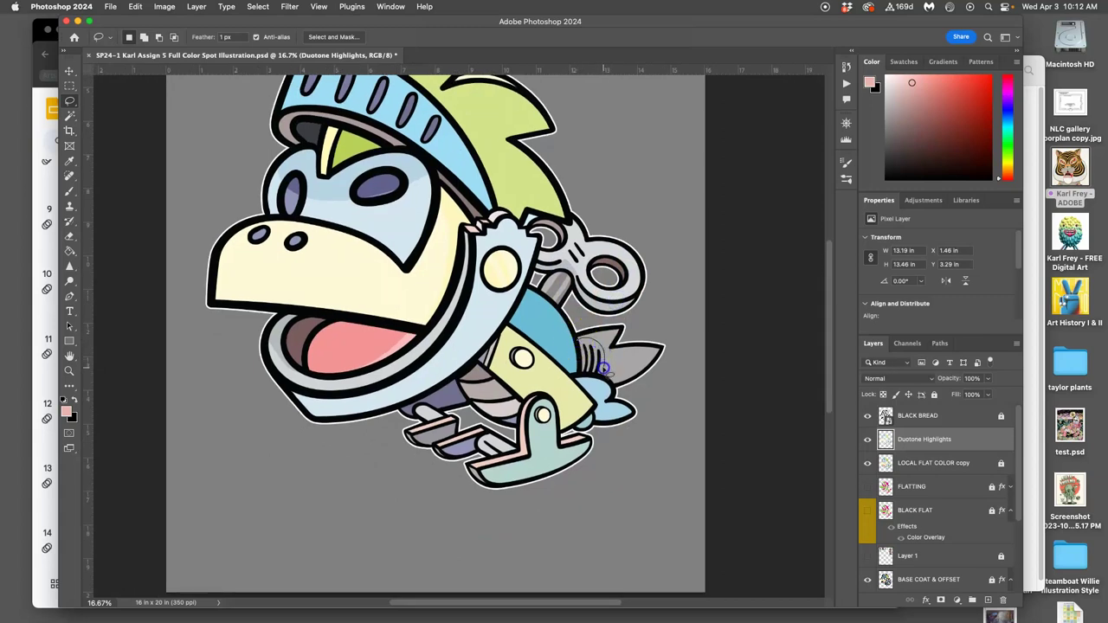
- Lasso highlight shapes around the shark fin and its base, deselecting between attempts
mouse_move(582, 371)
left_mouse_down()
mouse_move(573, 348)
mouse_move(602, 325)
mouse_move(619, 345)
mouse_move(599, 360)
mouse_move(661, 300)
mouse_move(631, 372)
mouse_move(593, 373)
mouse_move(605, 409)
mouse_move(469, 371)
mouse_move(505, 371)
mouse_move(510, 329)
mouse_move(481, 357)
mouse_move(482, 391)
mouse_move(472, 381)
mouse_move(501, 380)
left_mouse_up()
left_click(542, 414)
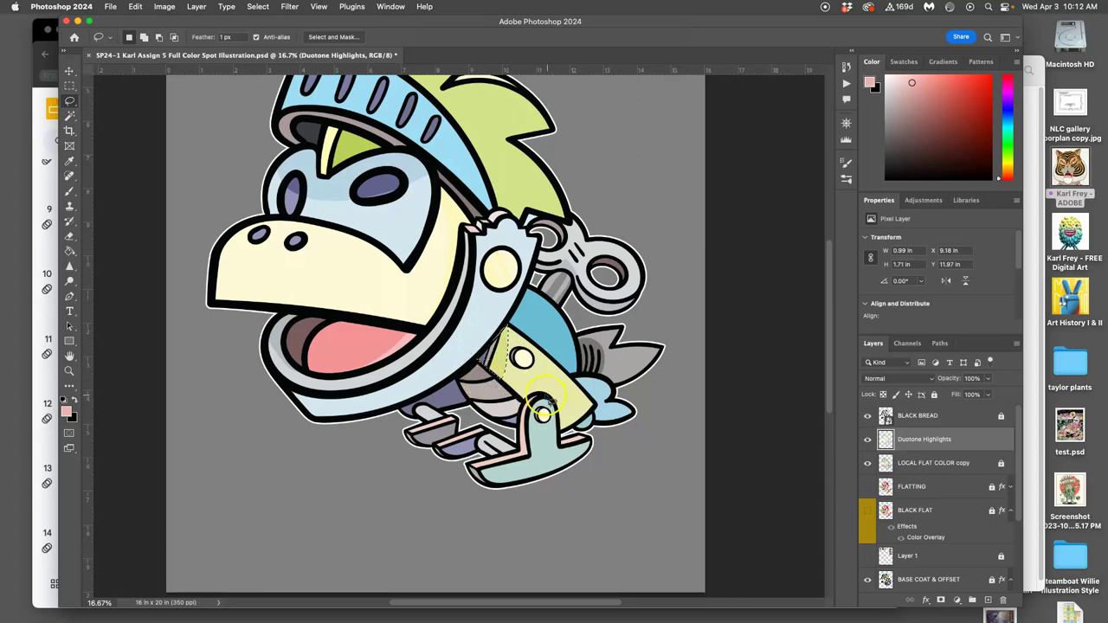
mouse_move(561, 401)
left_mouse_down()
mouse_move(558, 432)
mouse_move(547, 390)
left_mouse_up()
left_click(577, 404)
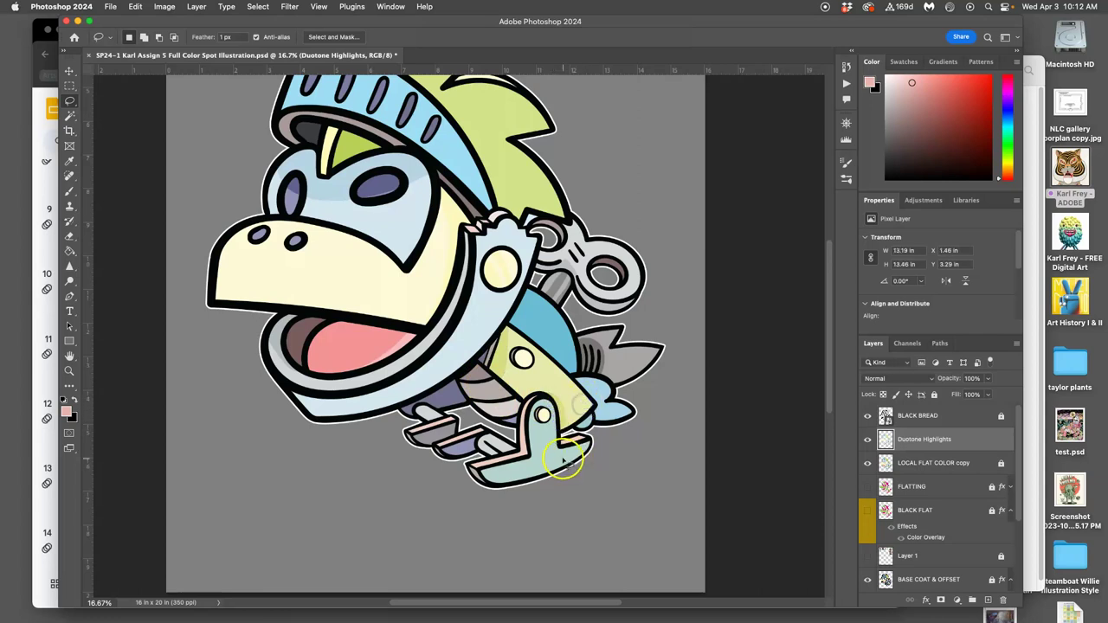
mouse_move(472, 364)
left_mouse_down()
mouse_move(489, 402)
mouse_move(513, 417)
left_mouse_up()
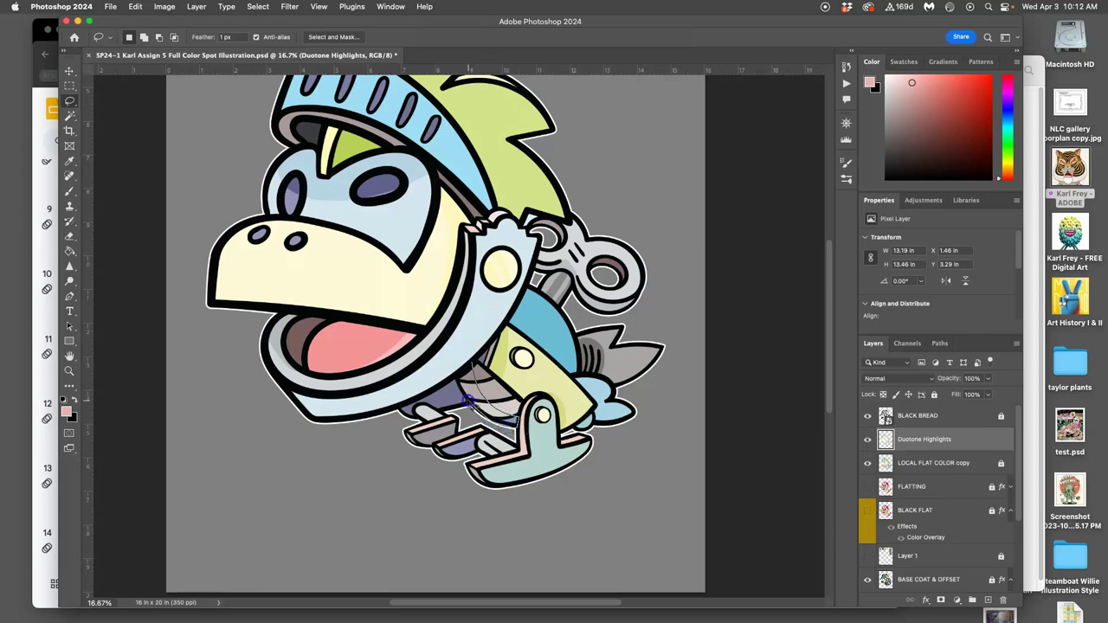
mouse_move(467, 400)
left_mouse_down()
mouse_move(444, 393)
mouse_move(473, 363)
left_mouse_up()
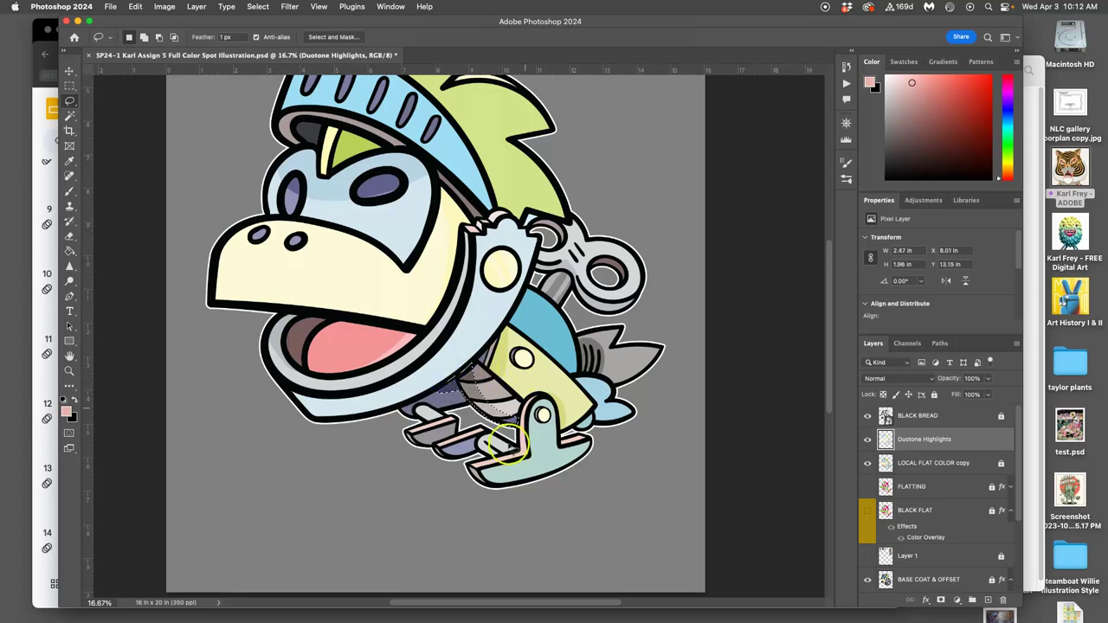
left_click(424, 509)
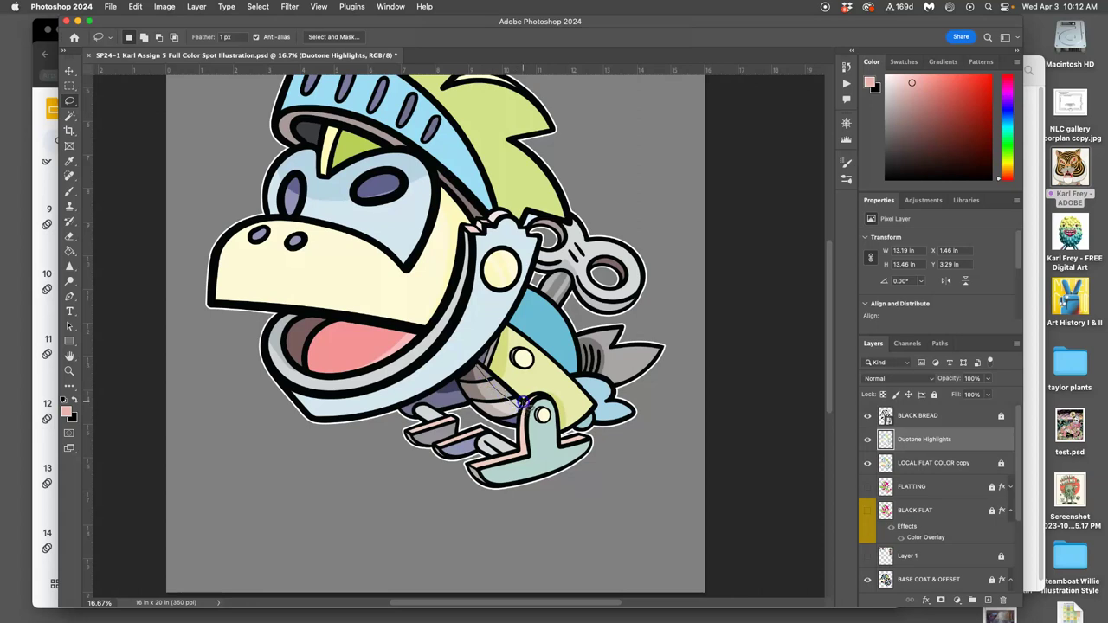
left_click_drag(478, 363, 491, 381)
left_click(547, 522)
- Add a tiny highlight on the yellow plate's circle and one along the lower-left foot piece
left_click_drag(522, 357, 520, 362)
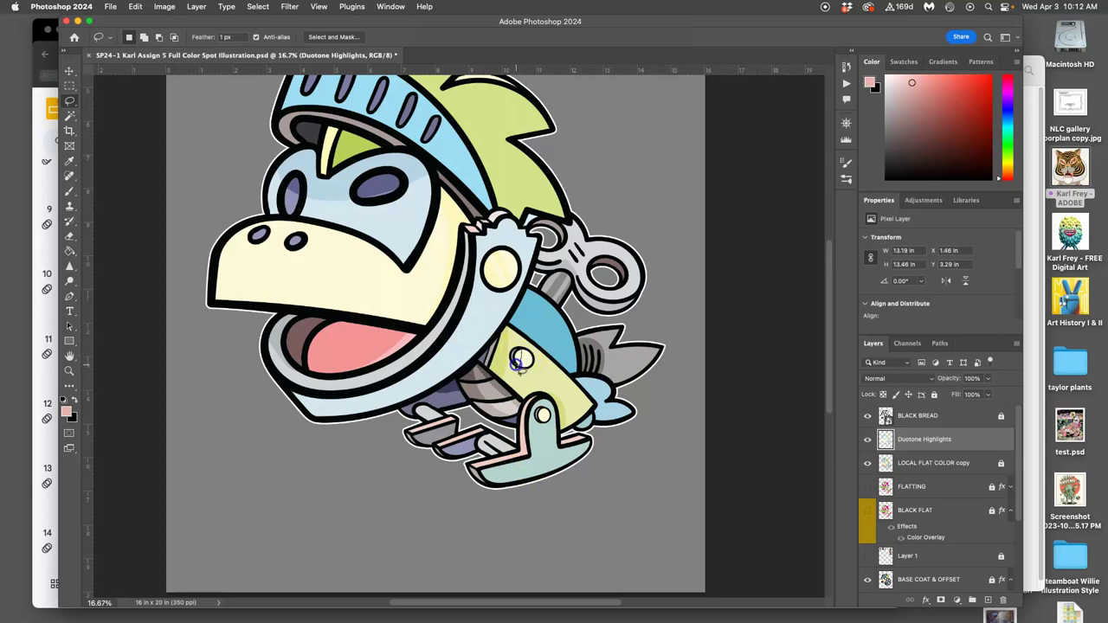
left_click_drag(520, 356, 524, 365)
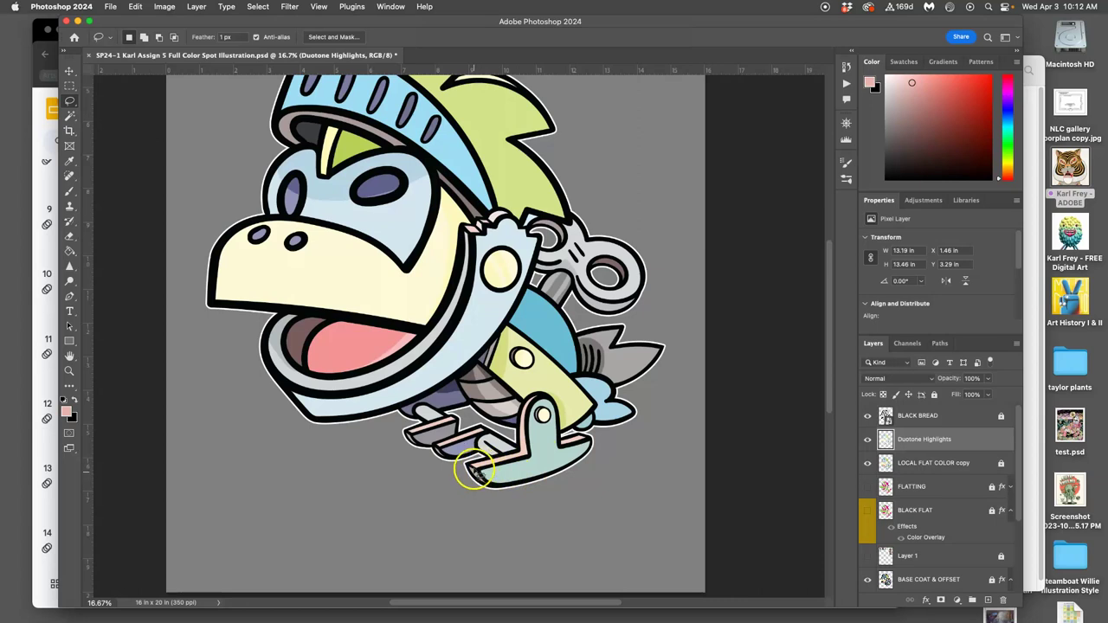
left_click_drag(414, 433, 437, 441)
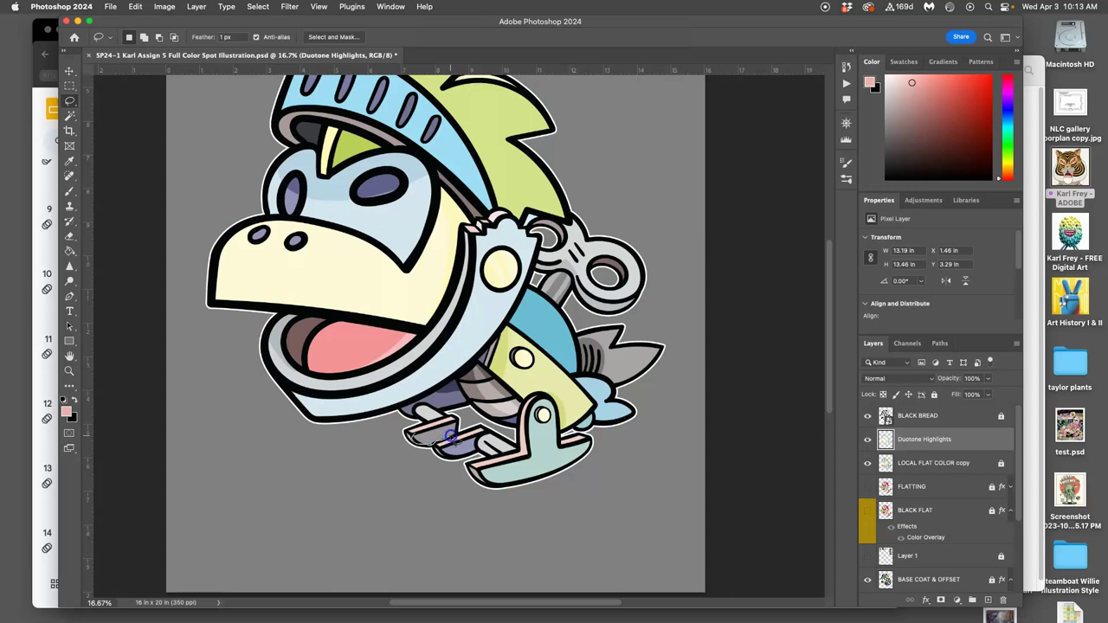
mouse_move(454, 430)
left_mouse_down()
mouse_move(426, 434)
mouse_move(415, 496)
left_mouse_up()
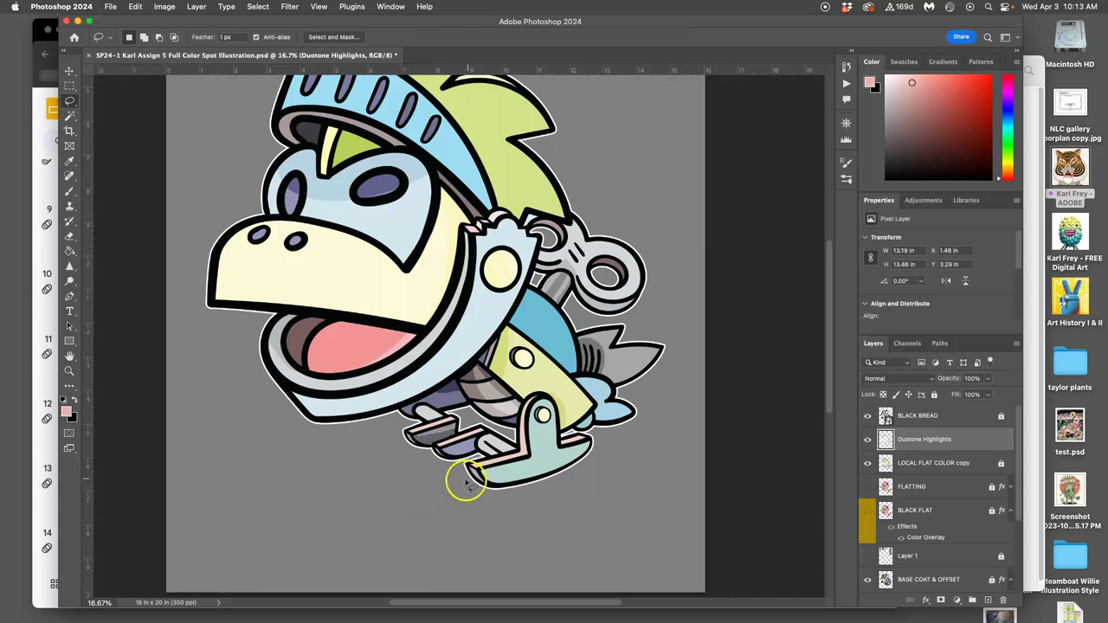
mouse_move(474, 440)
left_mouse_down()
mouse_move(448, 453)
mouse_move(468, 456)
mouse_move(478, 441)
left_mouse_up()
left_click(445, 502)
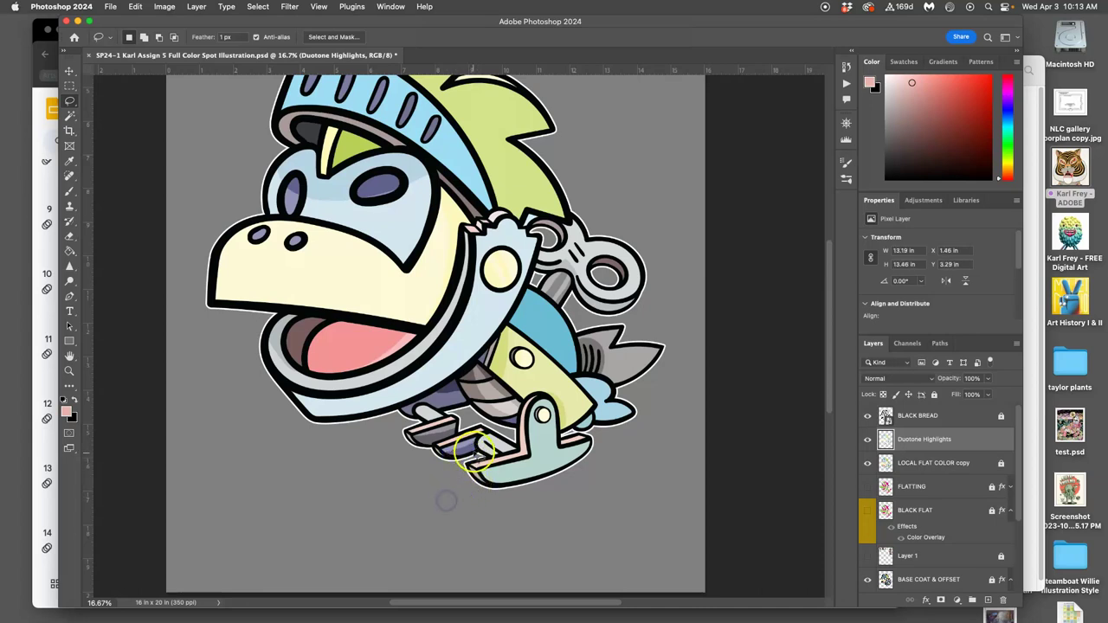